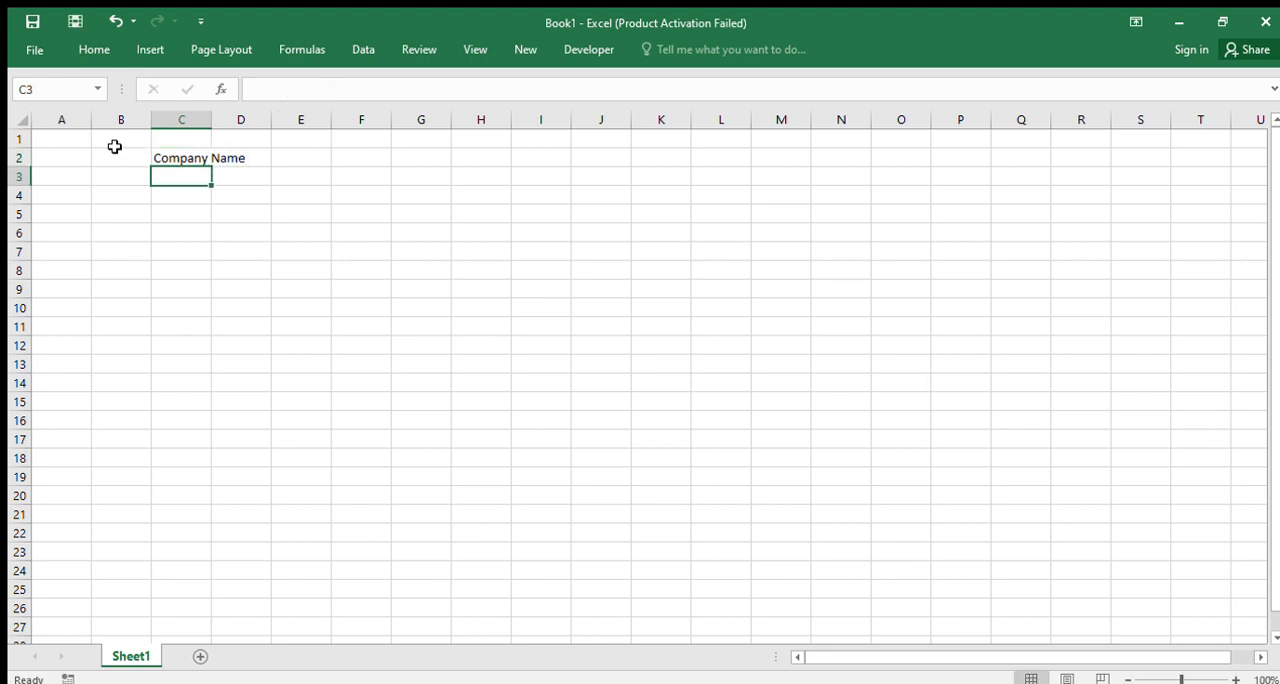
Enter the title "Salary Slip/ Pay Slip" in cell C3, beneath the company name
{"action": "type", "text": "S"}
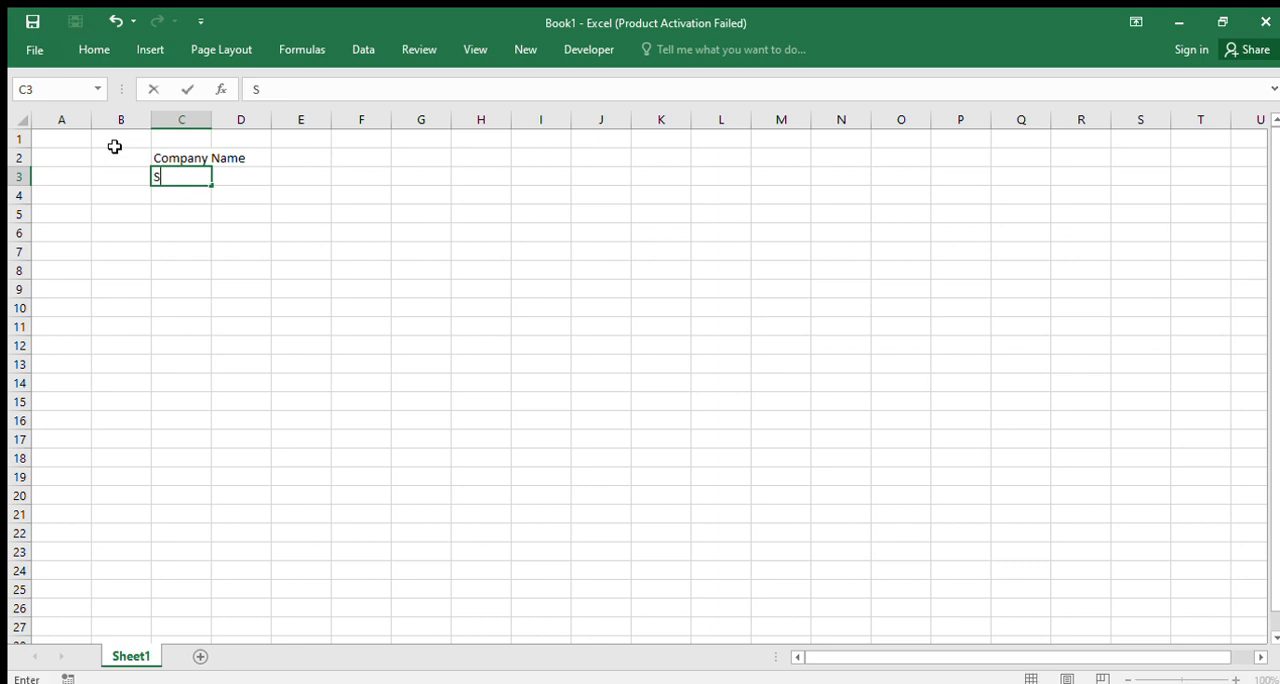
{"action": "type", "text": "alary Slip"}
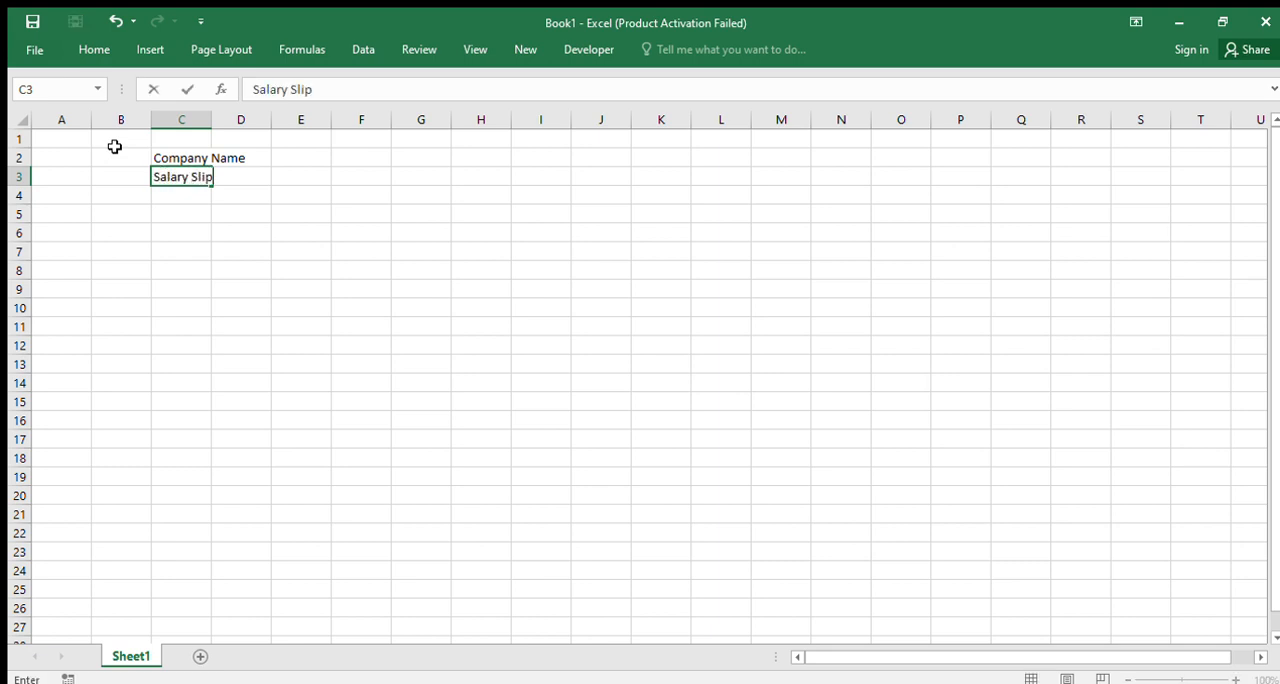
{"action": "type", "text": "/ Pay SLip"}
{"action": "key", "text": "BackSpace"}
{"action": "key", "text": "BackSpace"}
{"action": "key", "text": "BackSpace"}
{"action": "type", "text": "lip"}
{"action": "key", "text": "Return"}
Enter the labels "Employee Name" in B4 and "ID Number:" in B5
{"action": "key", "text": "Left"}
{"action": "key", "text": "Left"}
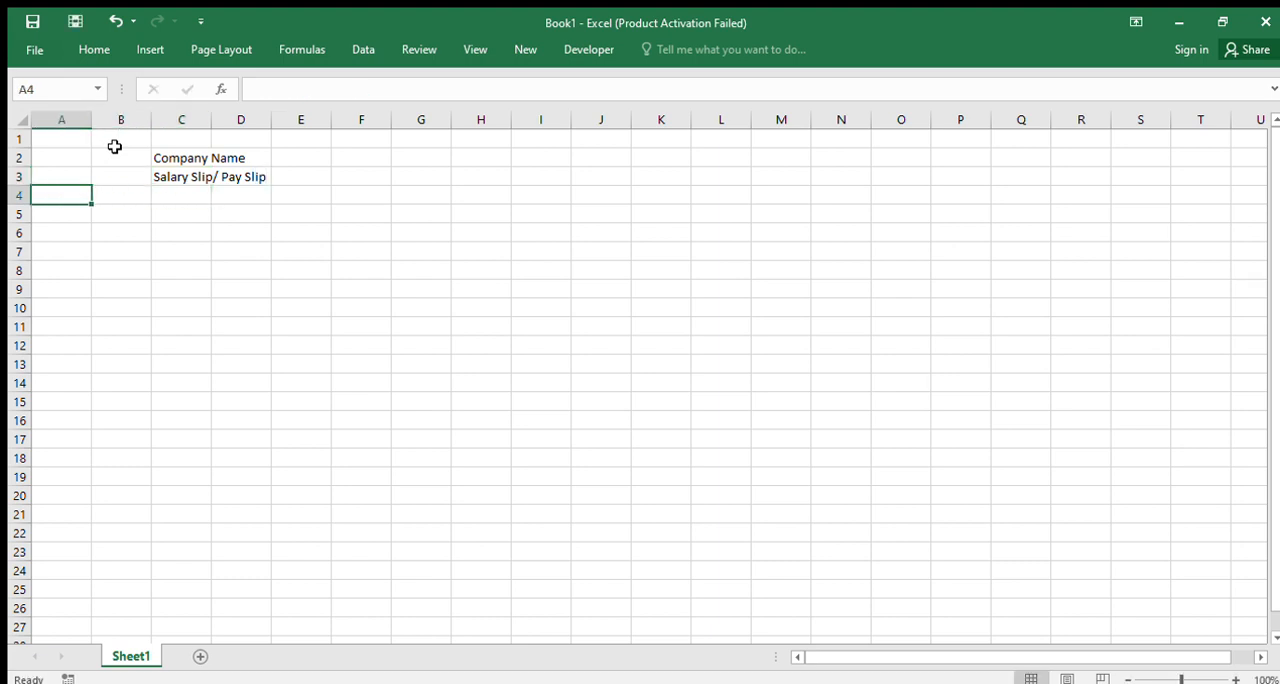
{"action": "key", "text": "Right"}
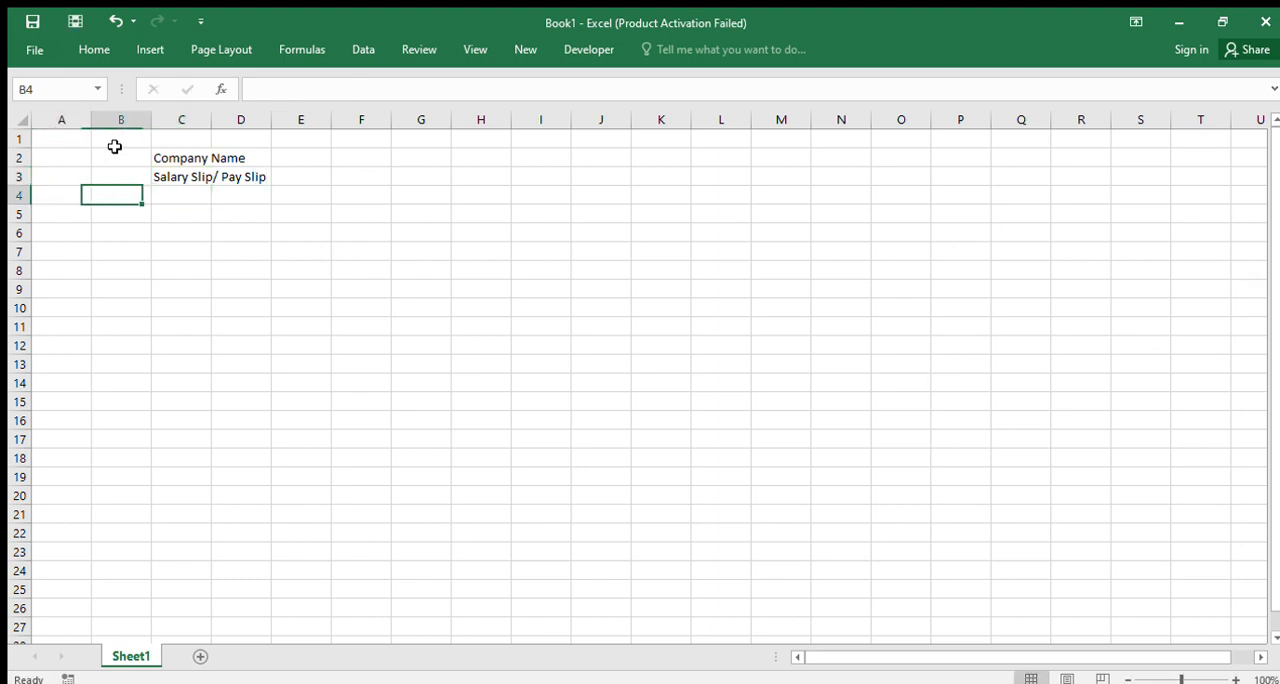
{"action": "type", "text": "E"}
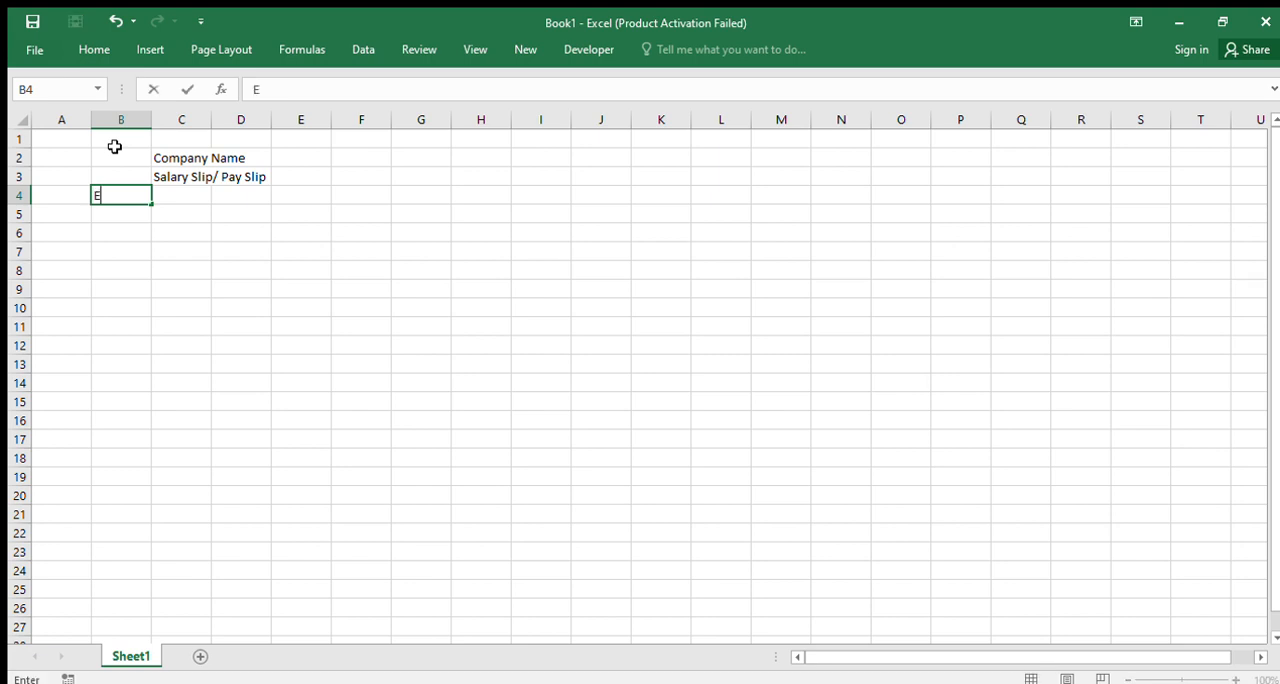
{"action": "type", "text": "mployee Name"}
{"action": "key", "text": "Return"}
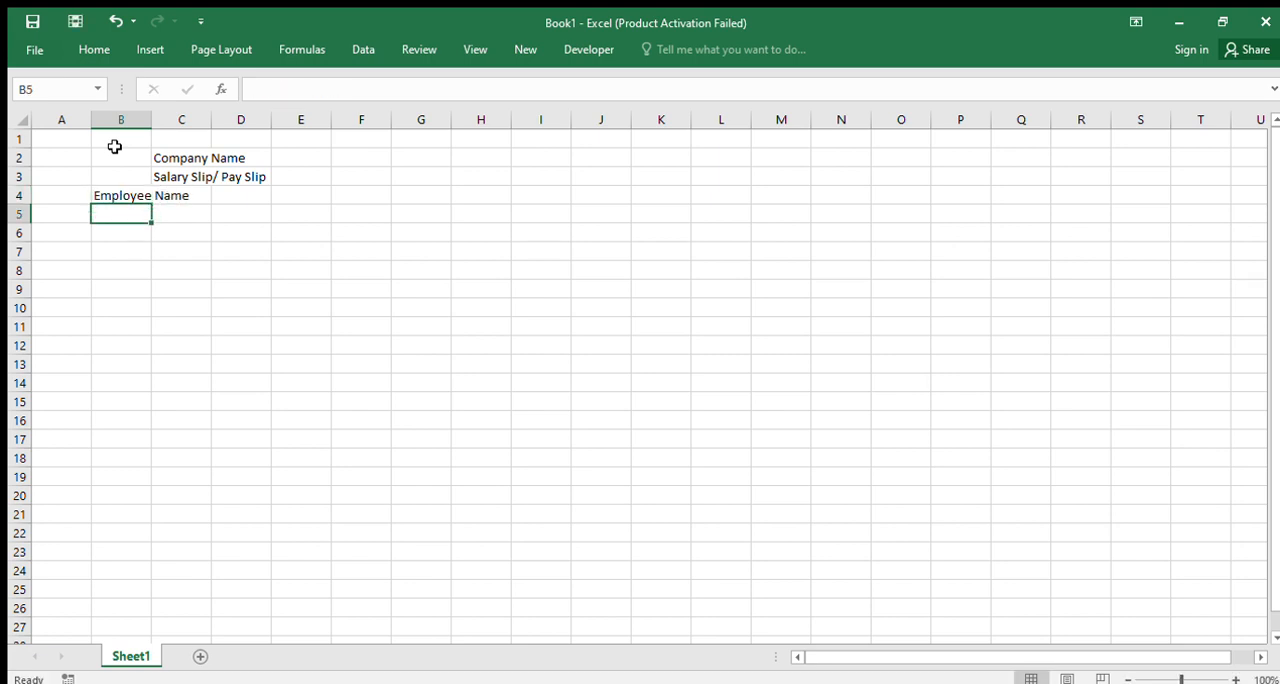
{"action": "type", "text": "ID"}
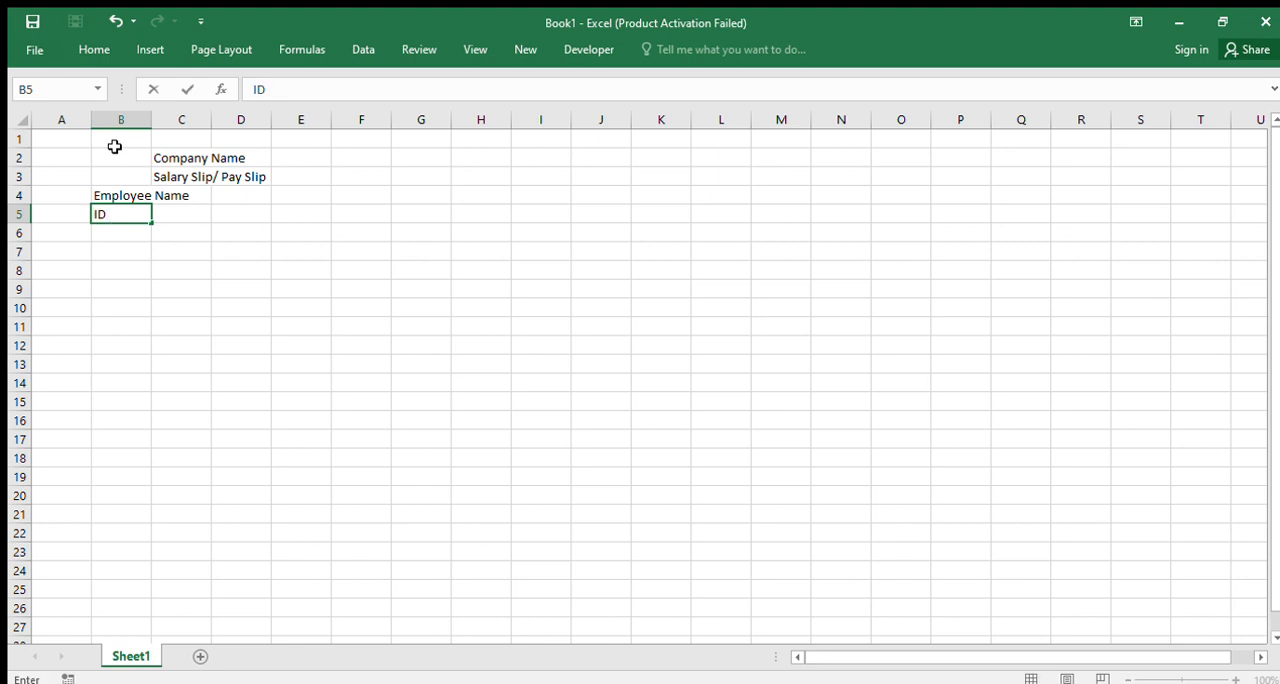
{"action": "type", "text": " Number:"}
{"action": "key", "text": "Return"}
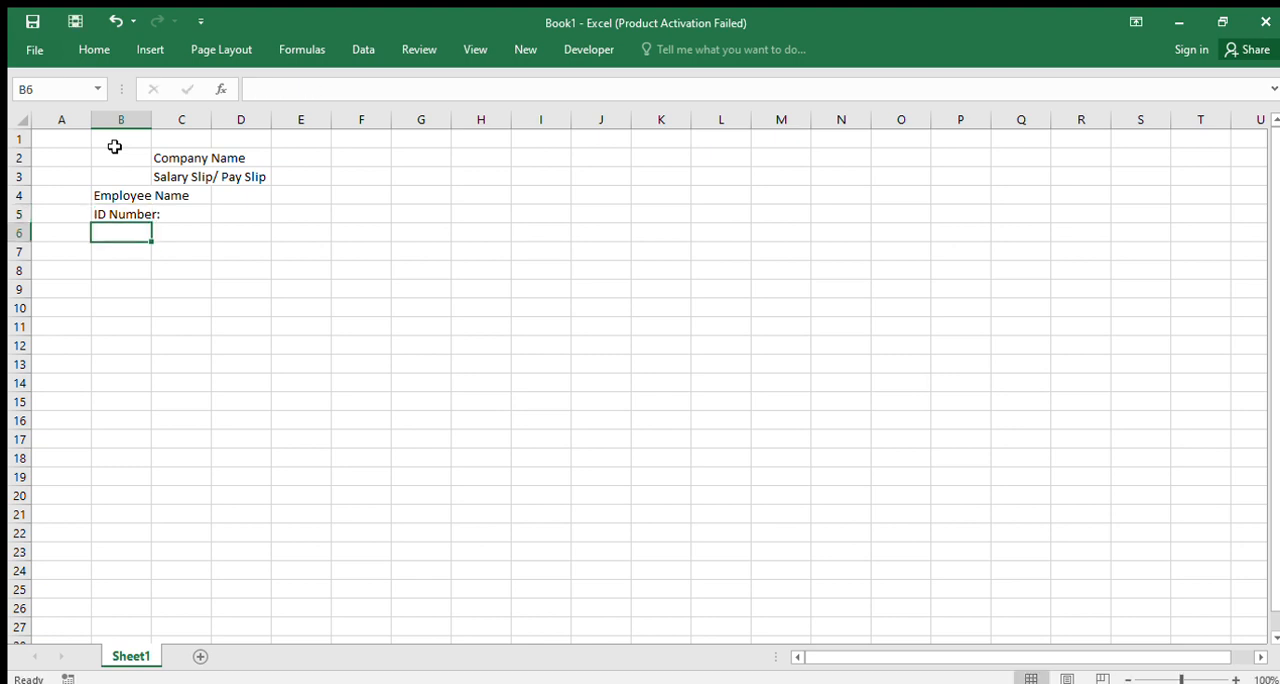
Enter the label "Bank Details" in B6 and widen columns B and C to make room for their text
{"action": "type", "text": "BA"}
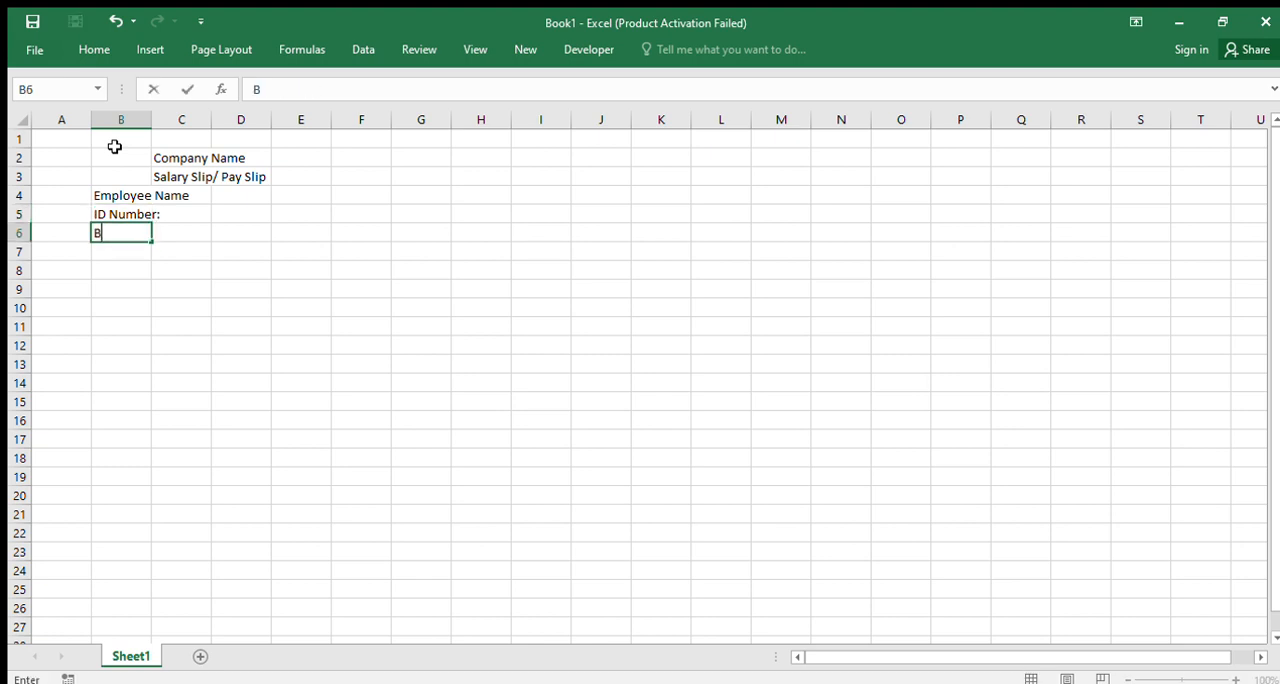
{"action": "key", "text": "BackSpace"}
{"action": "key", "text": "BackSpace"}
{"action": "type", "text": "ba"}
{"action": "key", "text": "BackSpace"}
{"action": "key", "text": "BackSpace"}
{"action": "type", "text": "Bank Deatai"}
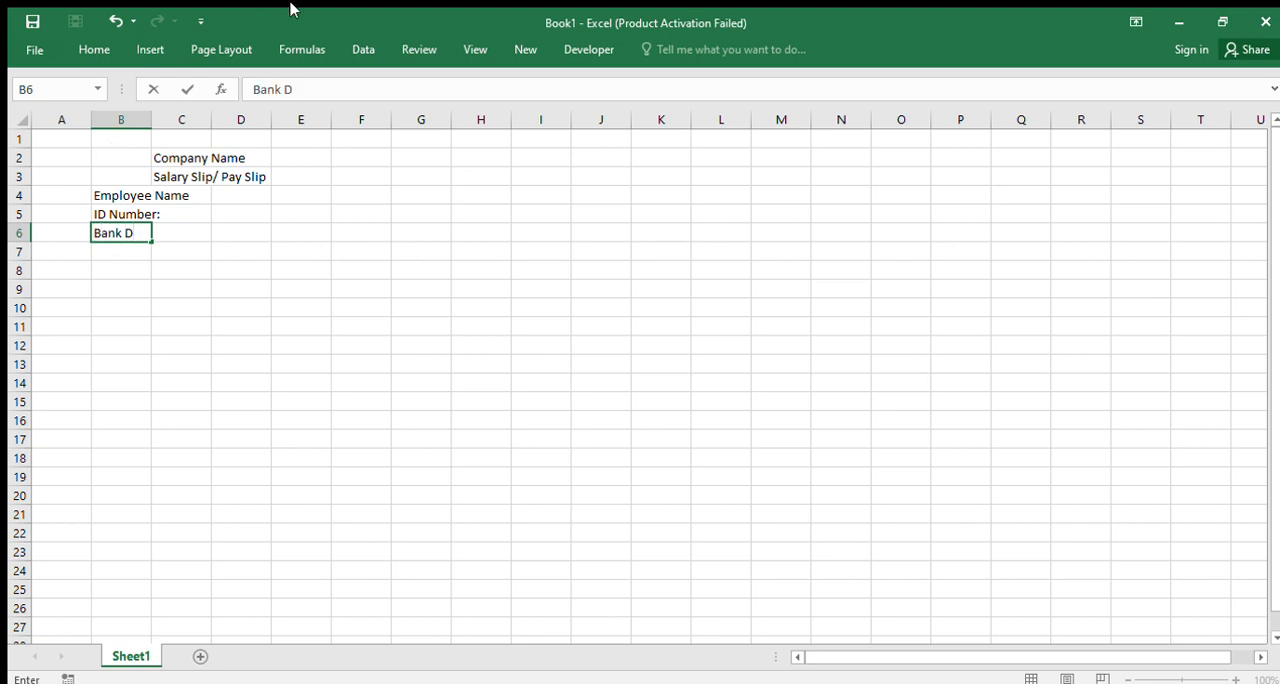
{"action": "key", "text": "BackSpace"}
{"action": "key", "text": "BackSpace"}
{"action": "key", "text": "BackSpace"}
{"action": "type", "text": "tails"}
{"action": "key", "text": "Return"}
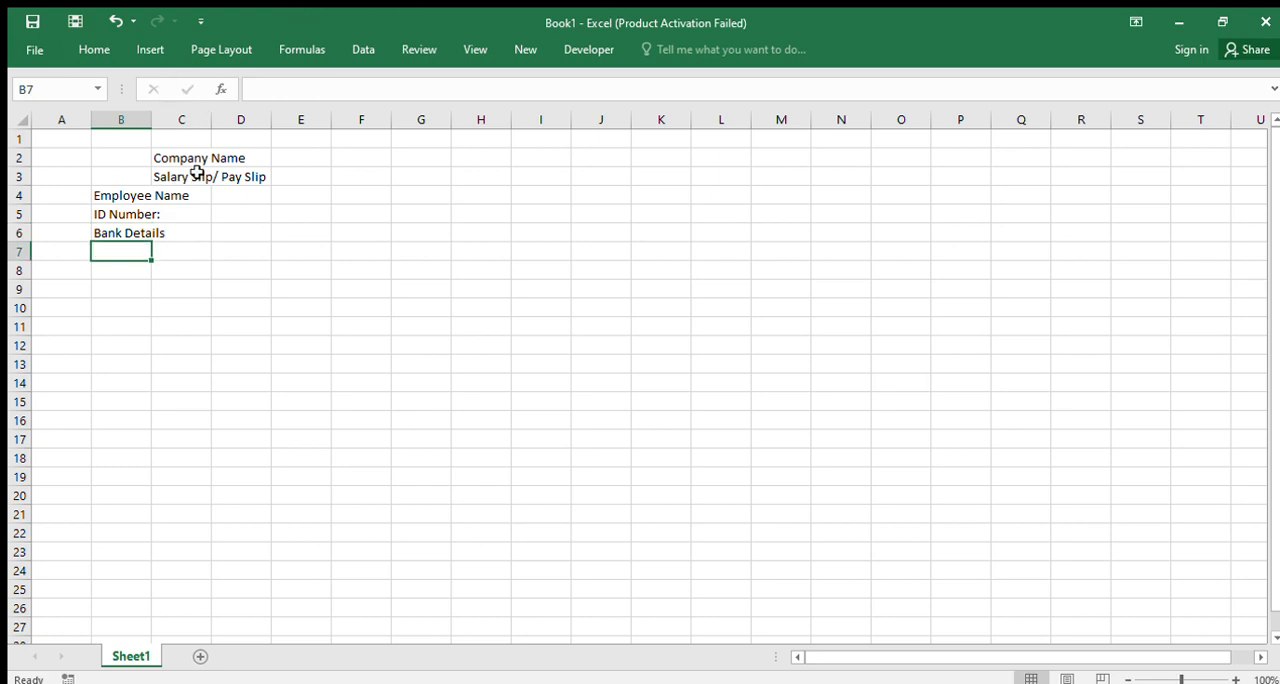
{"action": "double_click", "coordinate": [153, 122]}
{"action": "left_click_drag", "start_coordinate": [256, 122], "coordinate": [294, 127]}
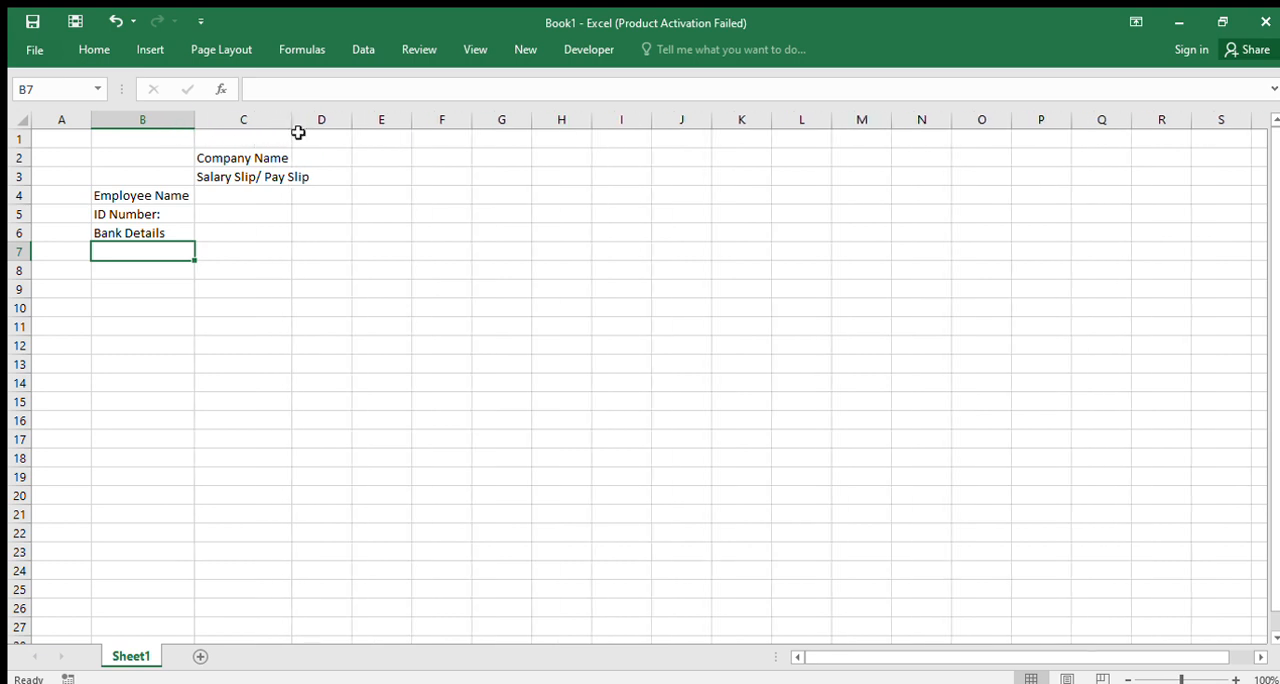
Enter the label "Pay Period :" in cell E4, on the employee name row
{"action": "left_click", "coordinate": [385, 193]}
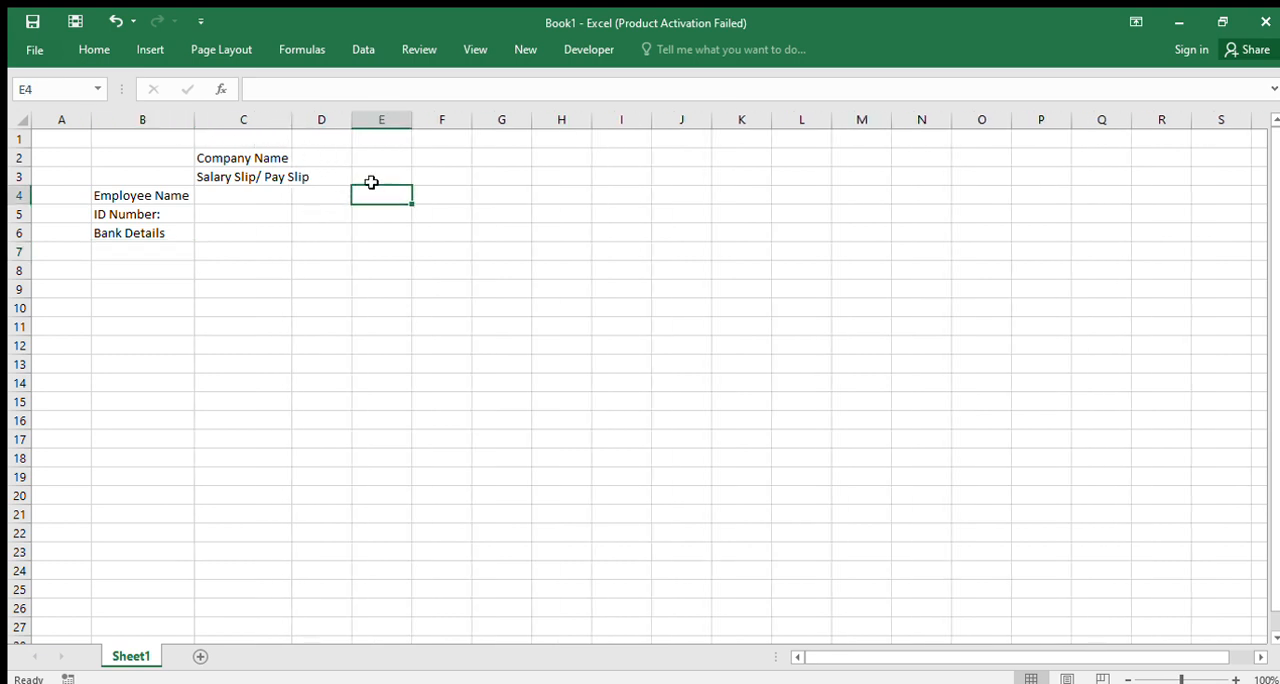
{"action": "type", "text": "pay"}
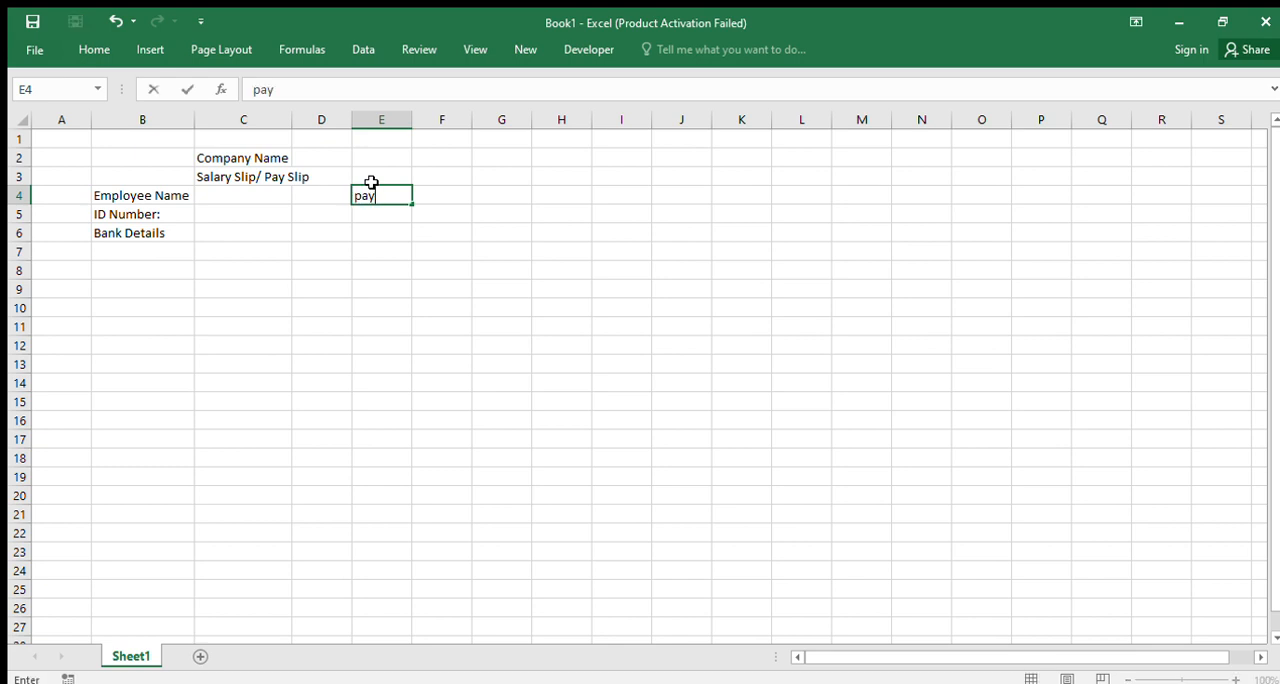
{"action": "key", "text": "BackSpace"}
{"action": "key", "text": "BackSpace"}
{"action": "key", "text": "BackSpace"}
{"action": "type", "text": "Pay Period :"}
{"action": "key", "text": "Return"}
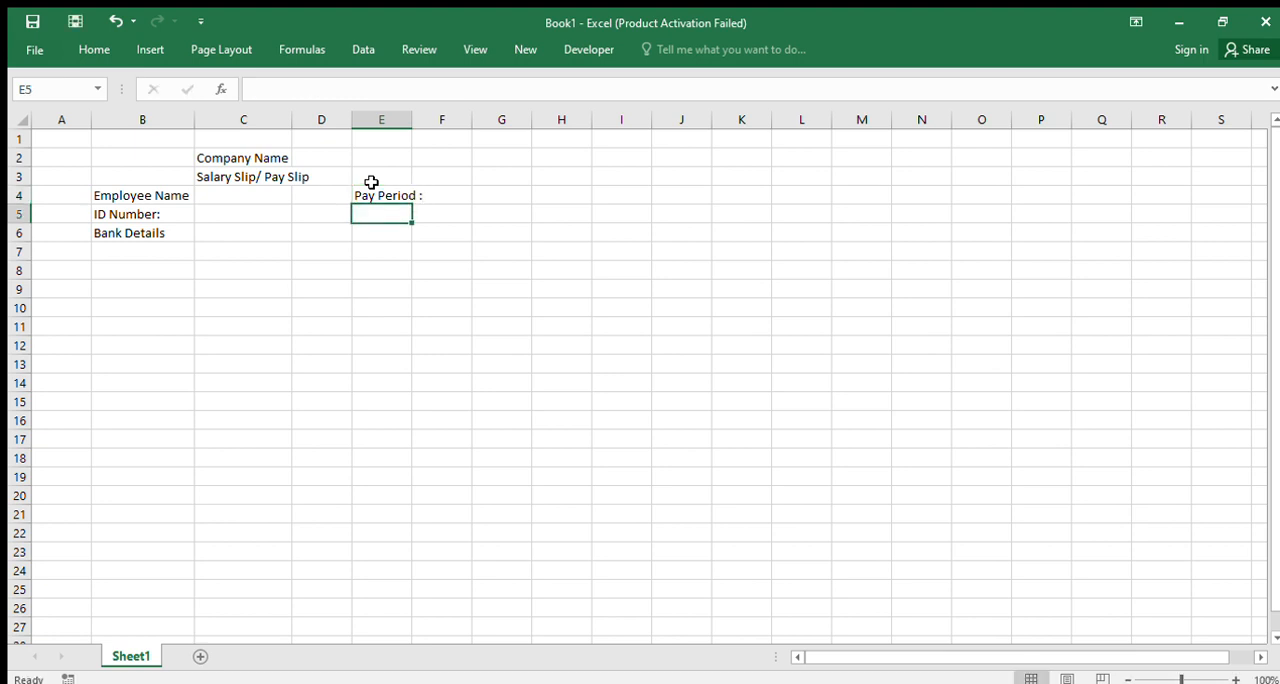
Enter the label "Pay Cycle :" in cell E5, on the ID number row
{"action": "type", "text": "Pay Cy"}
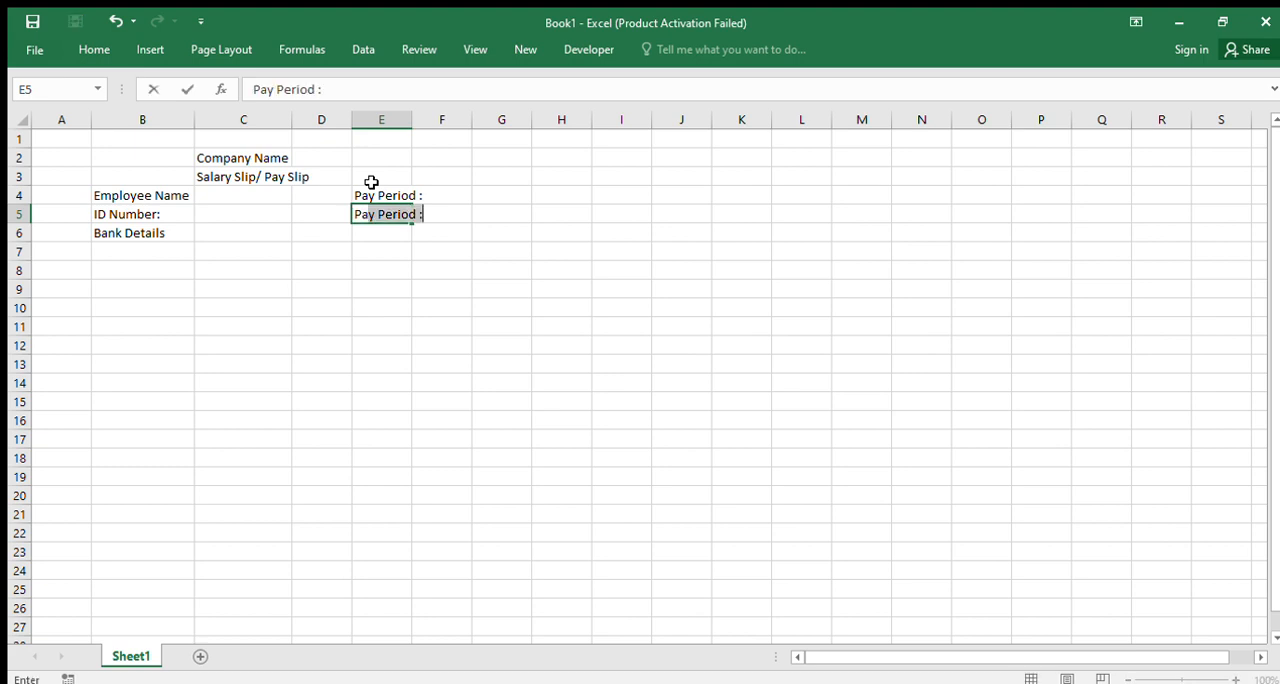
{"action": "type", "text": "c"}
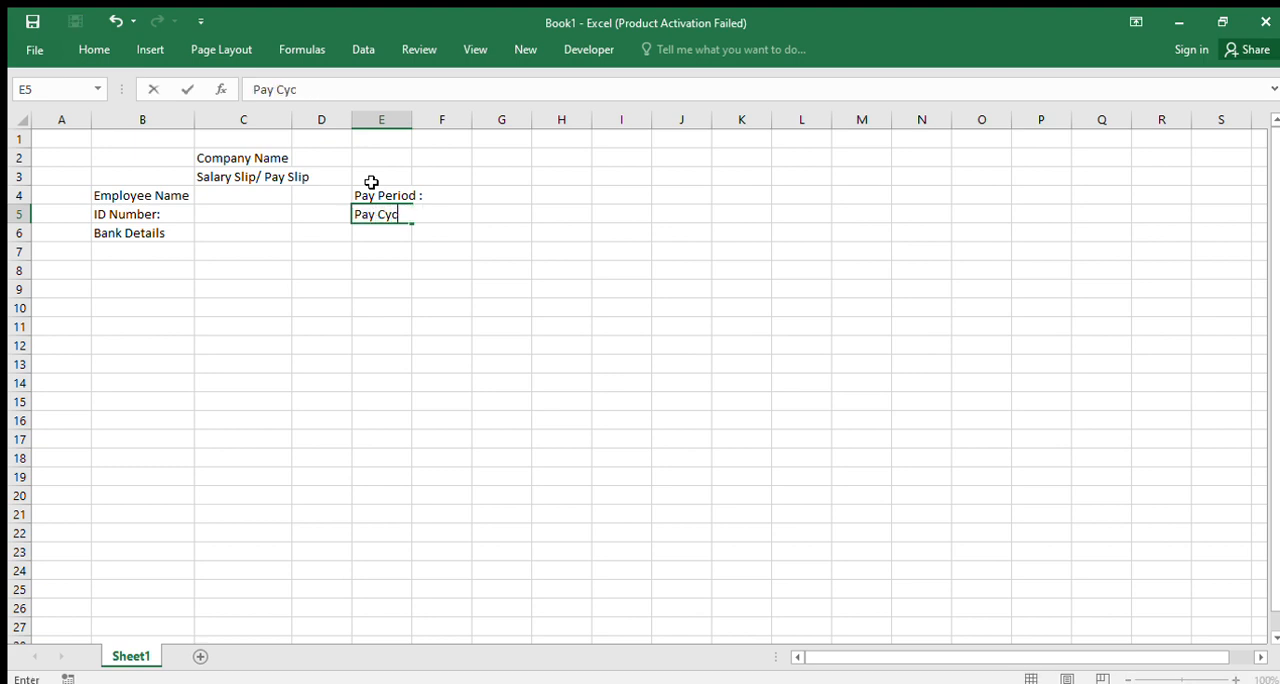
{"action": "type", "text": "le :"}
{"action": "key", "text": "Return"}
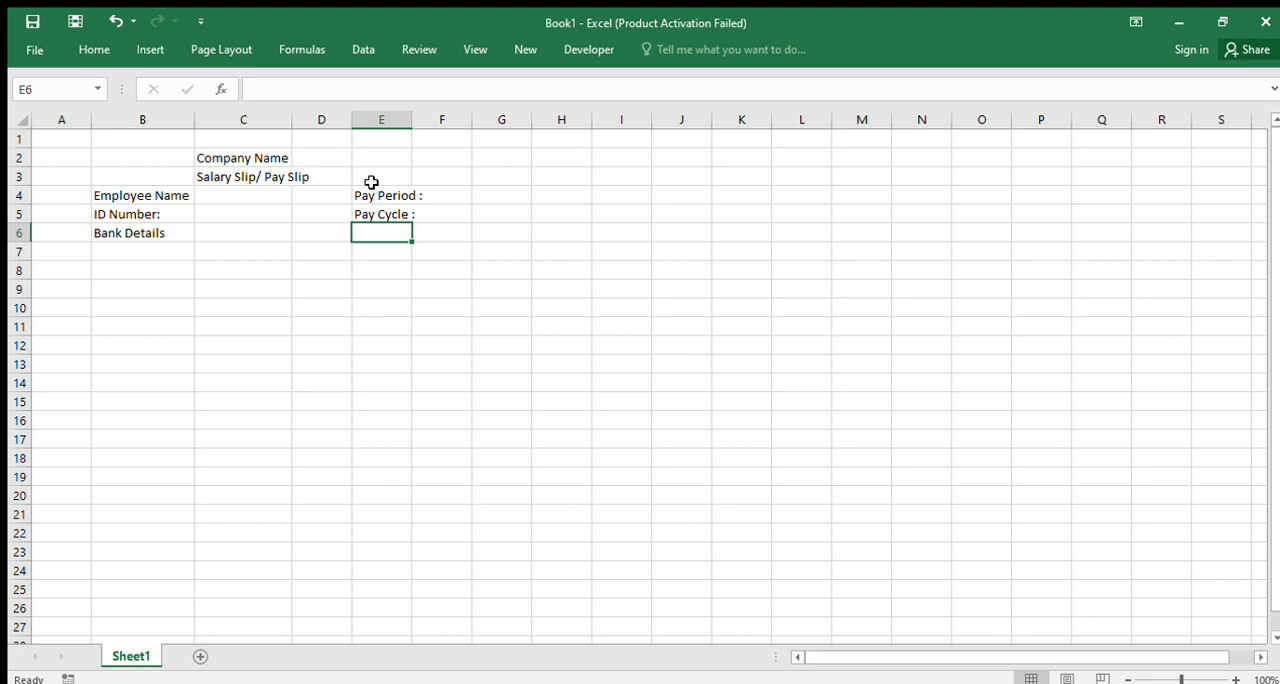
Add a colon to the end of the "Employee Name" label in B4
{"action": "double_click", "coordinate": [190, 194]}
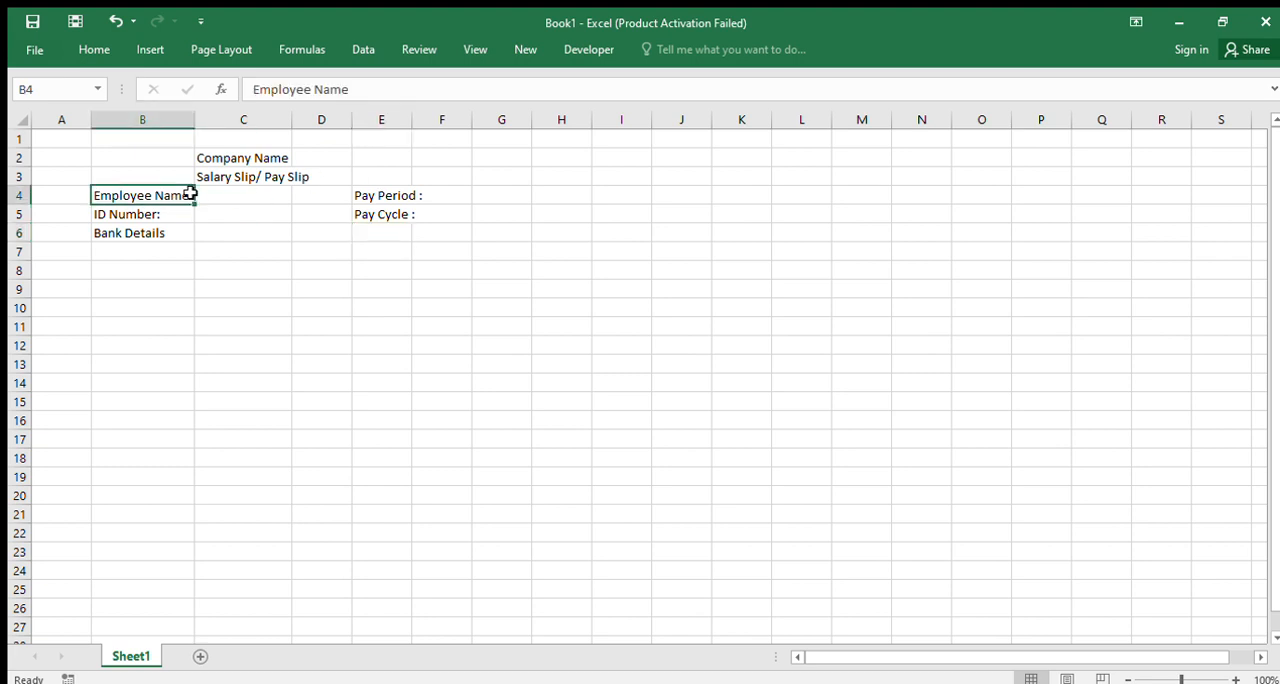
{"action": "type", "text": ":"}
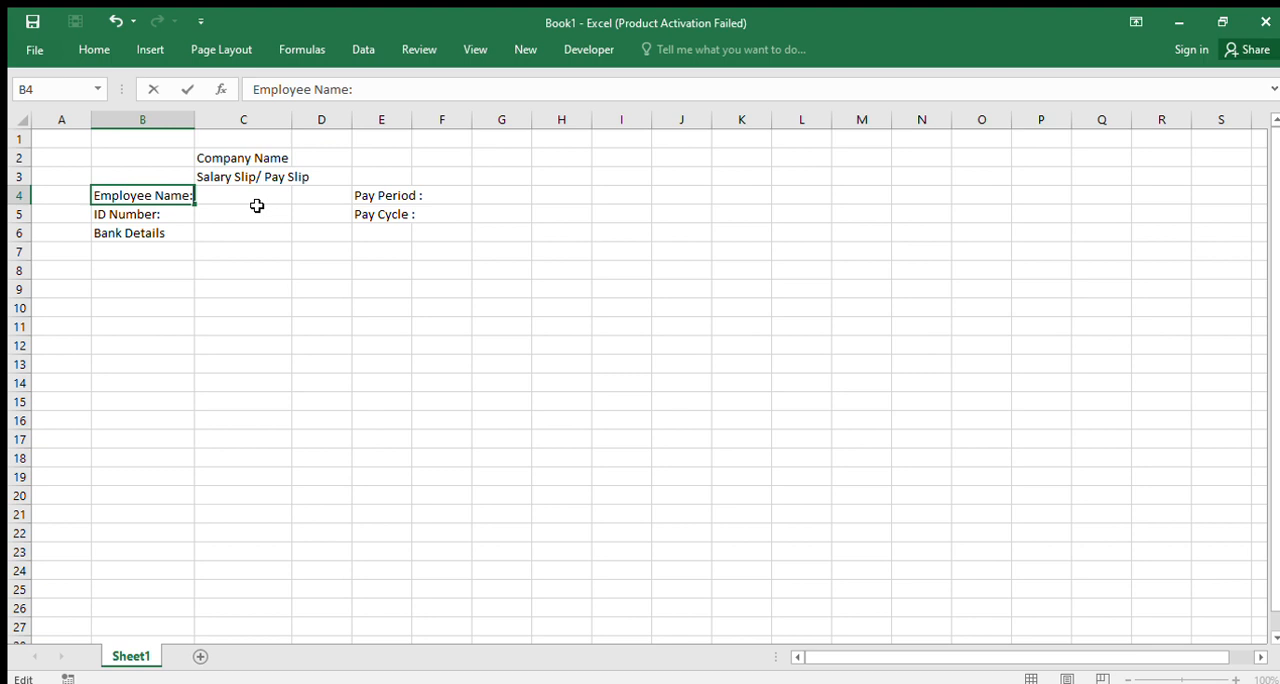
{"action": "key", "text": "Return"}
Enter a line of underscores in C4 as the blank for the employee name, ending just short of column E
{"action": "left_click", "coordinate": [258, 207]}
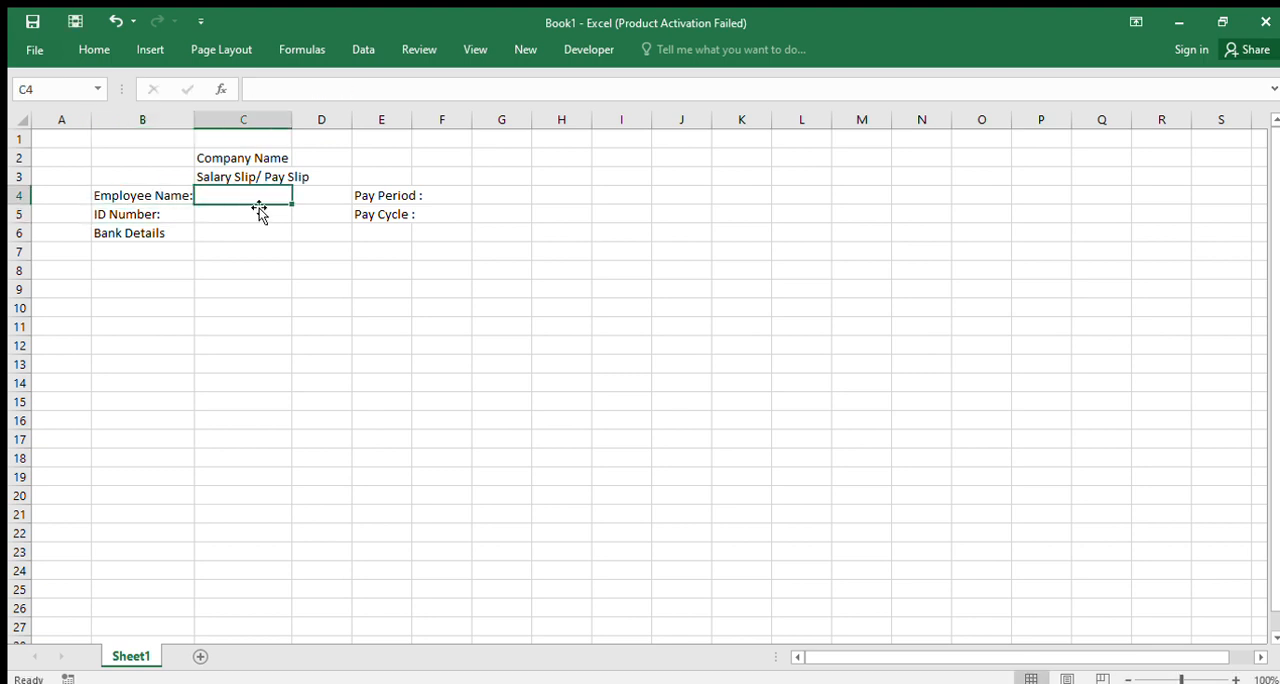
{"action": "type", "text": "--------"}
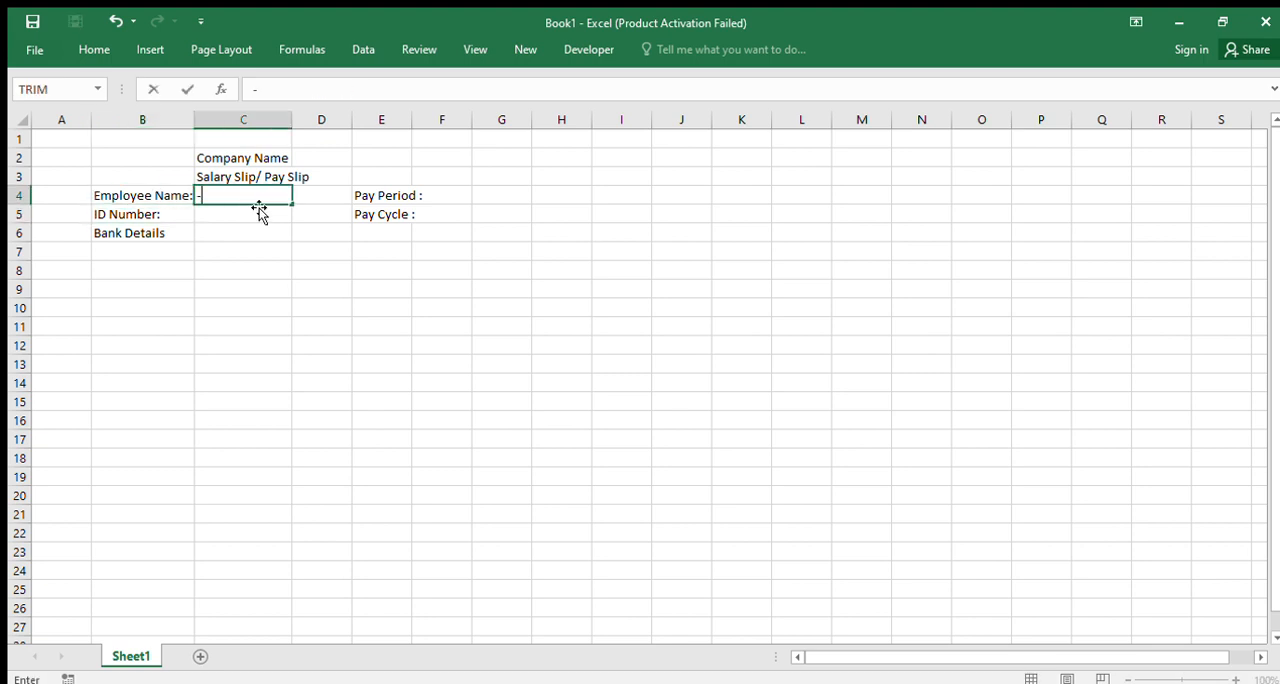
{"action": "key", "text": "BackSpace"}
{"action": "key", "text": "BackSpace"}
{"action": "key", "text": "BackSpace"}
{"action": "key", "text": "BackSpace"}
{"action": "key", "text": "BackSpace"}
{"action": "key", "text": "BackSpace"}
{"action": "key", "text": "BackSpace"}
{"action": "key", "text": "BackSpace"}
{"action": "type", "text": "_____________________"}
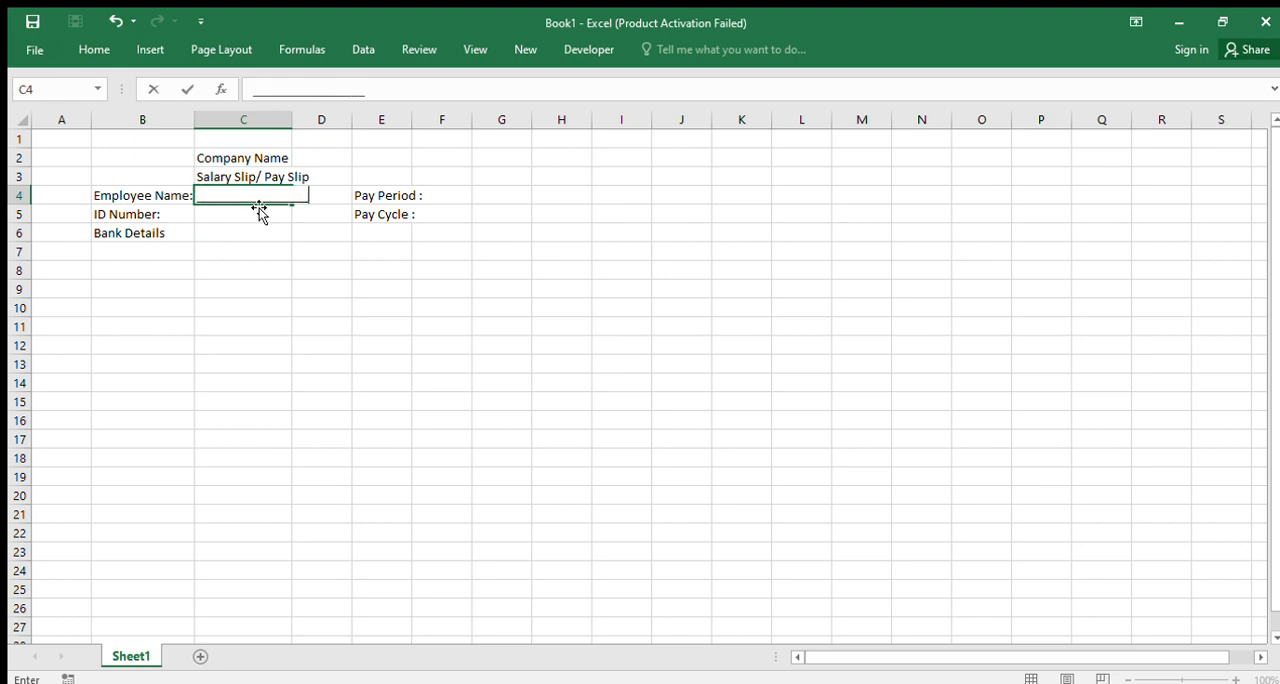
{"action": "type", "text": "________"}
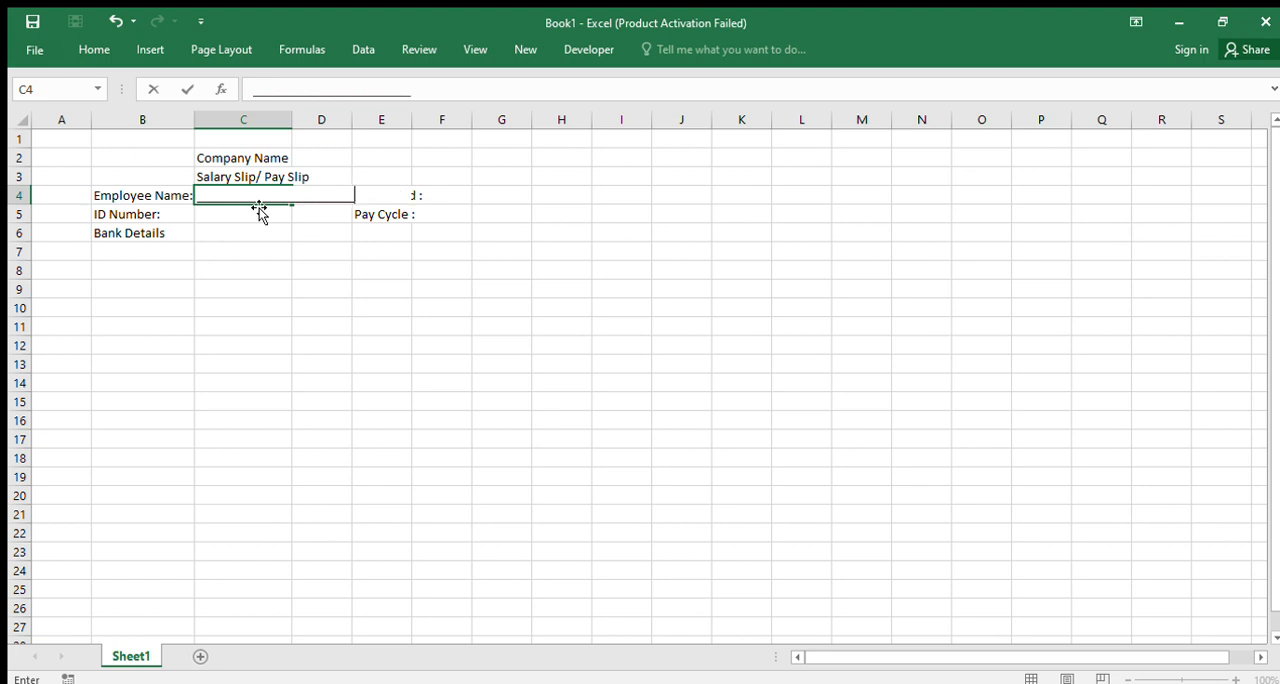
{"action": "key", "text": "BackSpace"}
{"action": "key", "text": "BackSpace"}
{"action": "key", "text": "BackSpace"}
{"action": "key", "text": "Return"}
Copy the underscore line from C4 into C5:C6 for the ID number and bank details
{"action": "key", "text": "Up"}
{"action": "key", "text": "ctrl+c"}
{"action": "left_click", "coordinate": [264, 214]}
{"action": "key", "text": "shift+Down"}
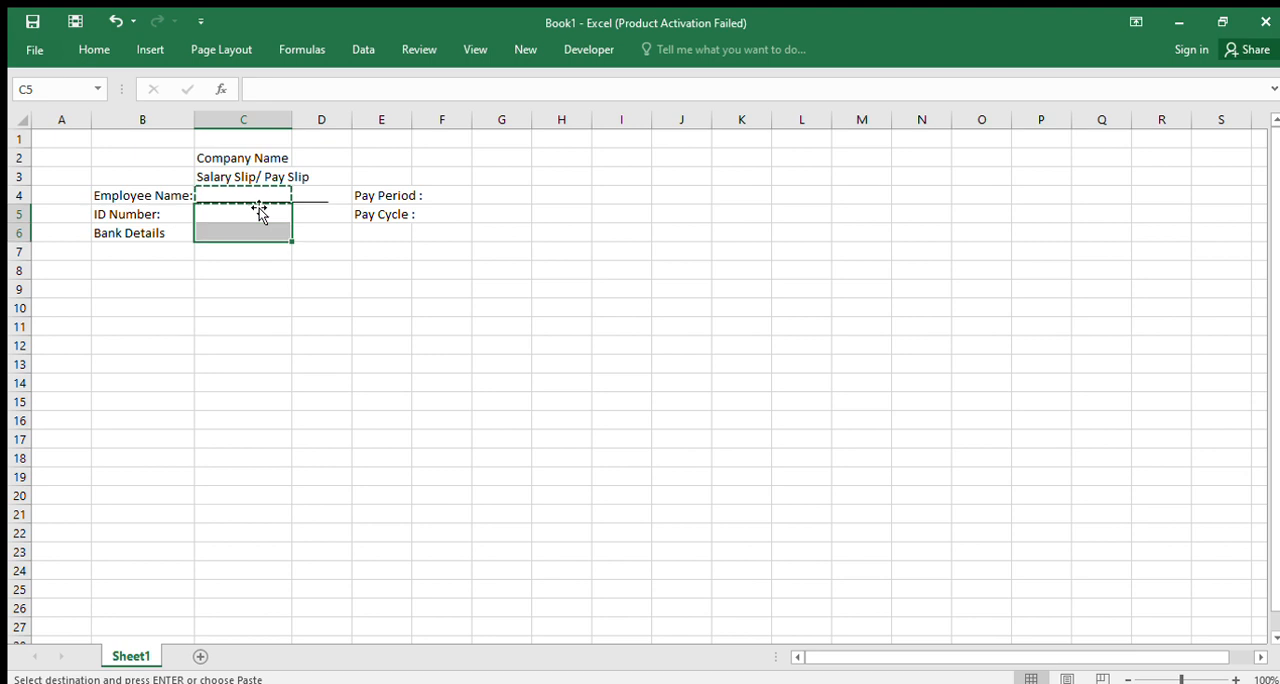
{"action": "key", "text": "ctrl+v"}
{"action": "key", "text": "Up"}
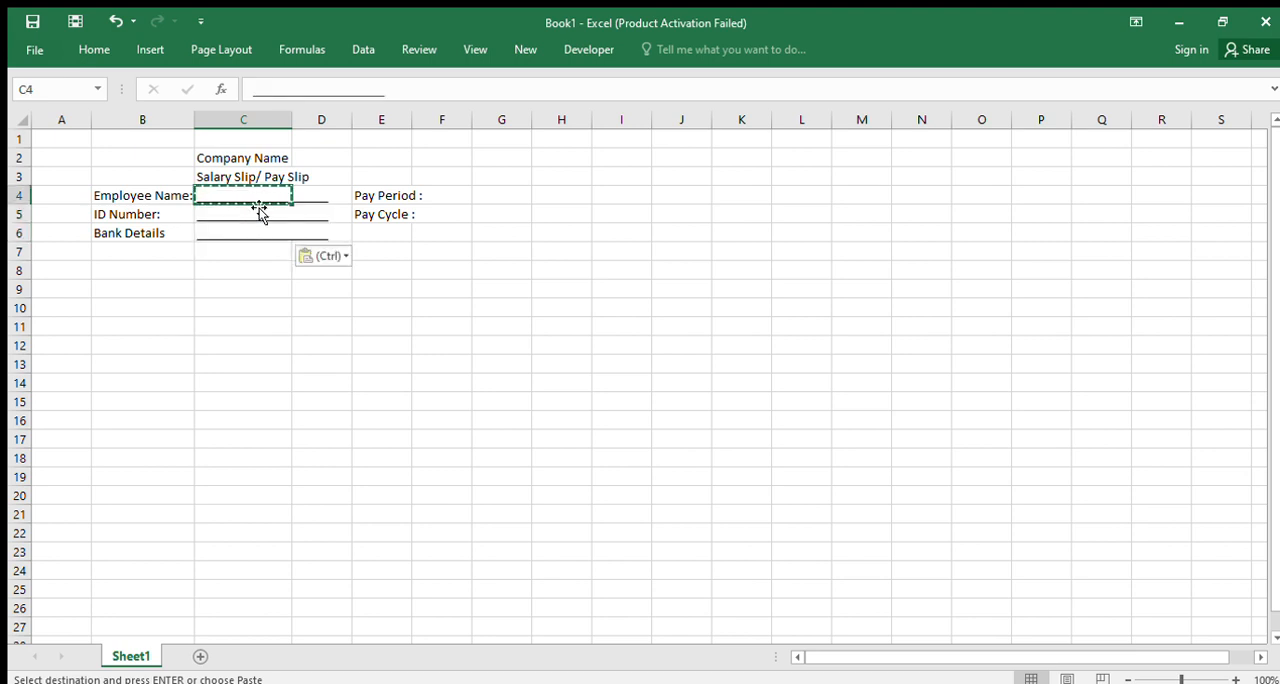
{"action": "key", "text": "Right"}
{"action": "key", "text": "Right"}
{"action": "key", "text": "Right"}
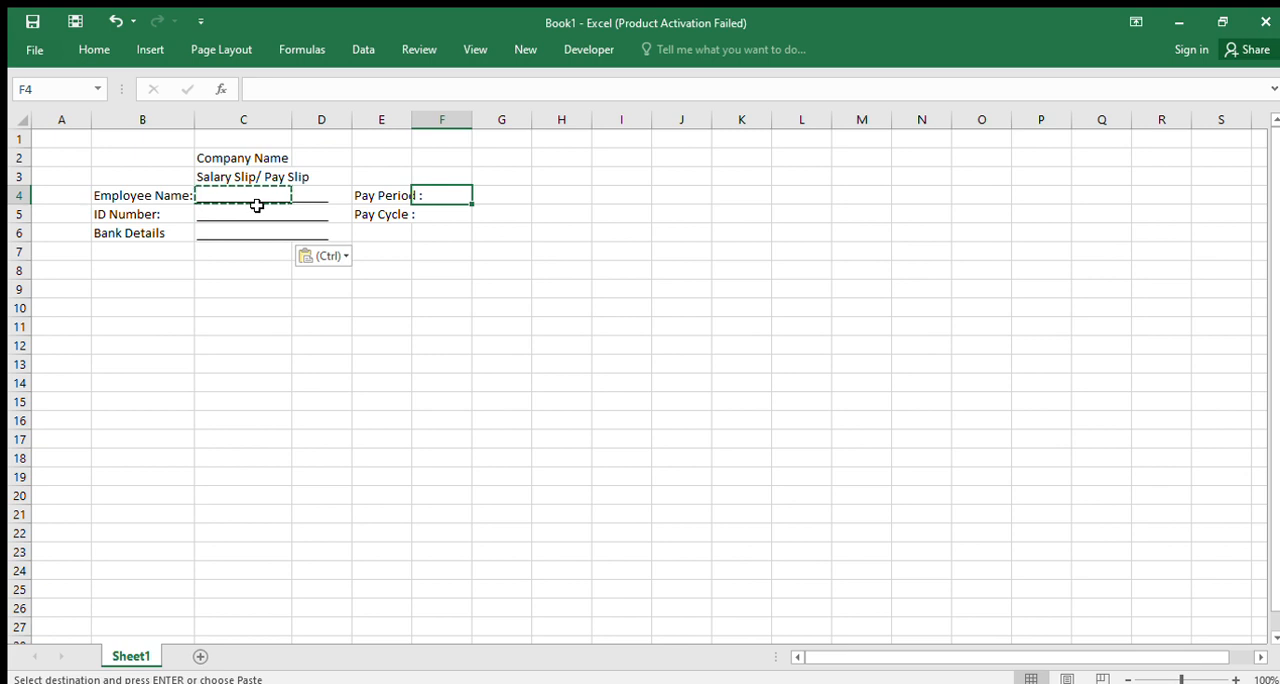
{"action": "key", "text": "Left"}
{"action": "key", "text": "Left"}
{"action": "key", "text": "Left"}
{"action": "key", "text": "Left"}
{"action": "key", "text": "Left"}
Enter the table heading "Earnings" in cell B8, leaving row 7 blank
{"action": "key", "text": "Down"}
{"action": "key", "text": "Down"}
{"action": "key", "text": "Down"}
{"action": "key", "text": "Right"}
{"action": "key", "text": "Down"}
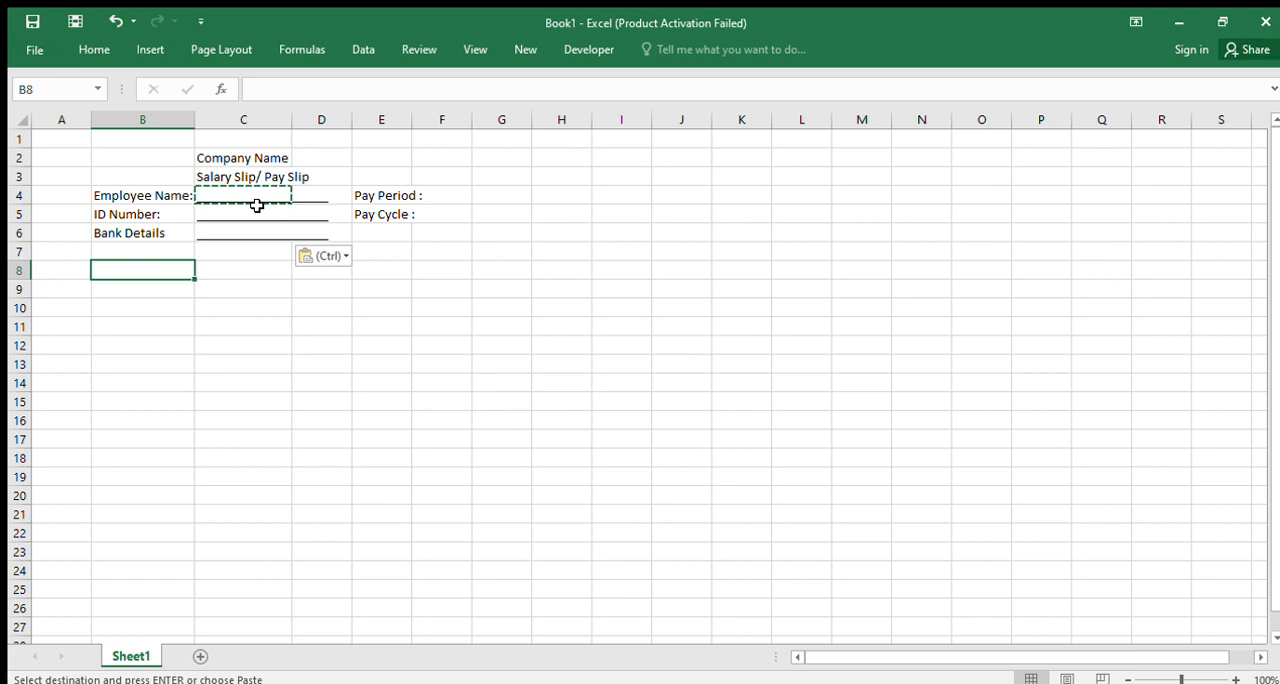
{"action": "type", "text": "Earnings"}
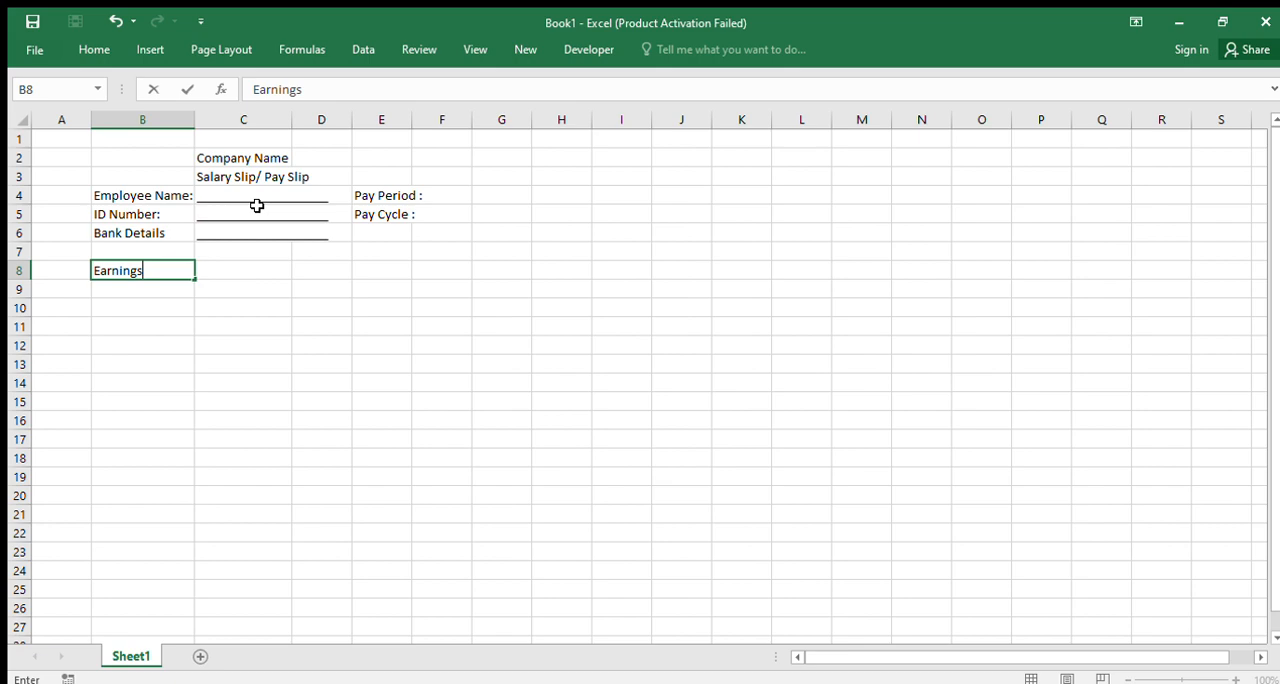
{"action": "key", "text": "Return"}
Enter the heading "Amount" in C8 beside the Earnings heading
{"action": "scroll", "coordinate": [328, 357], "scroll_direction": "up", "scroll_amount": 3}
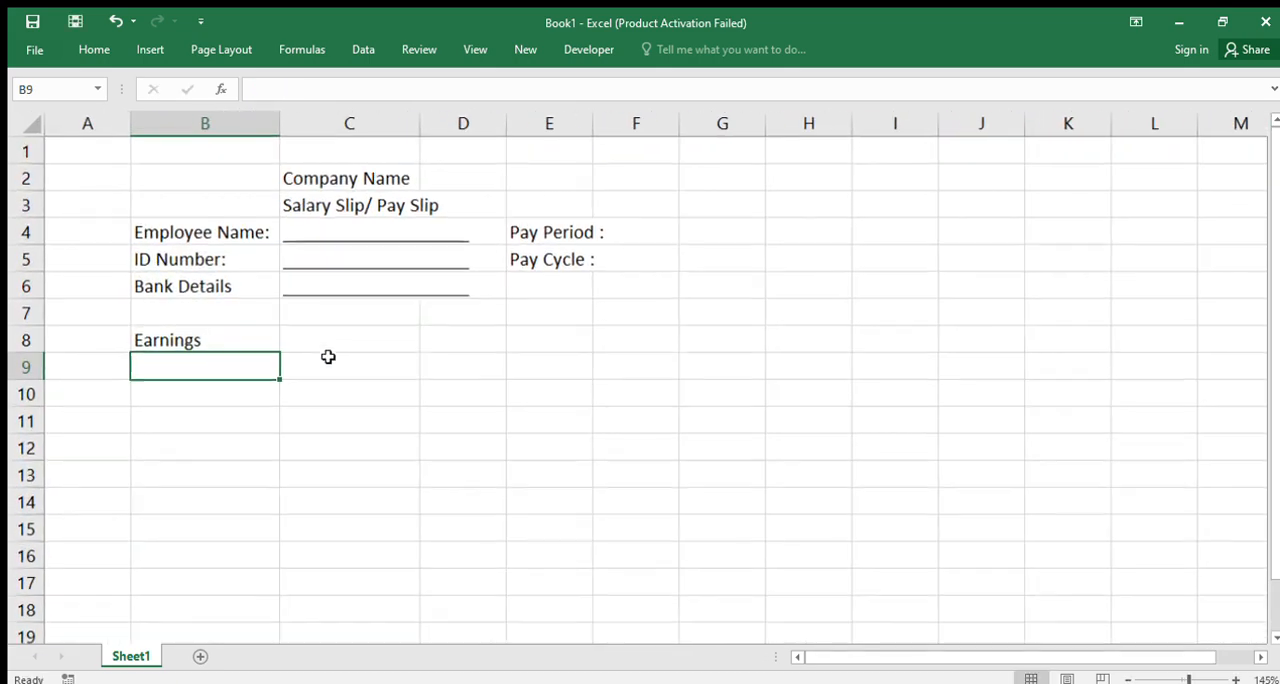
{"action": "left_click", "coordinate": [333, 341]}
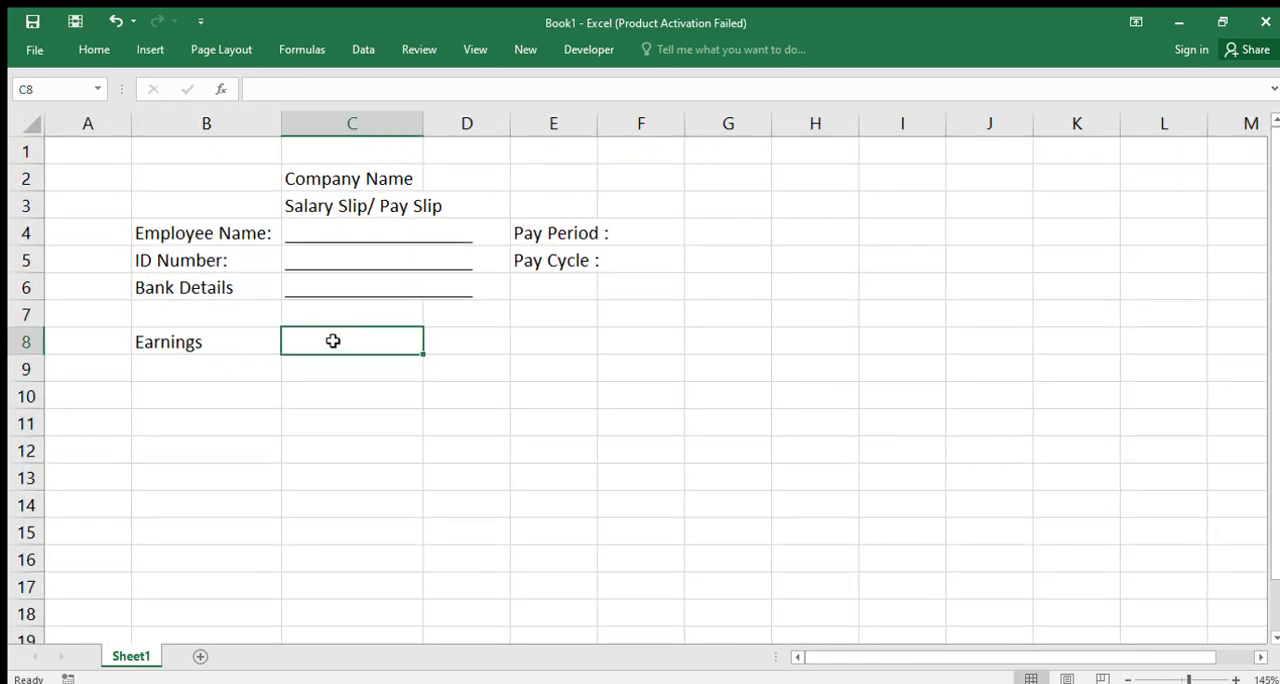
{"action": "type", "text": "am"}
{"action": "key", "text": "BackSpace"}
{"action": "key", "text": "BackSpace"}
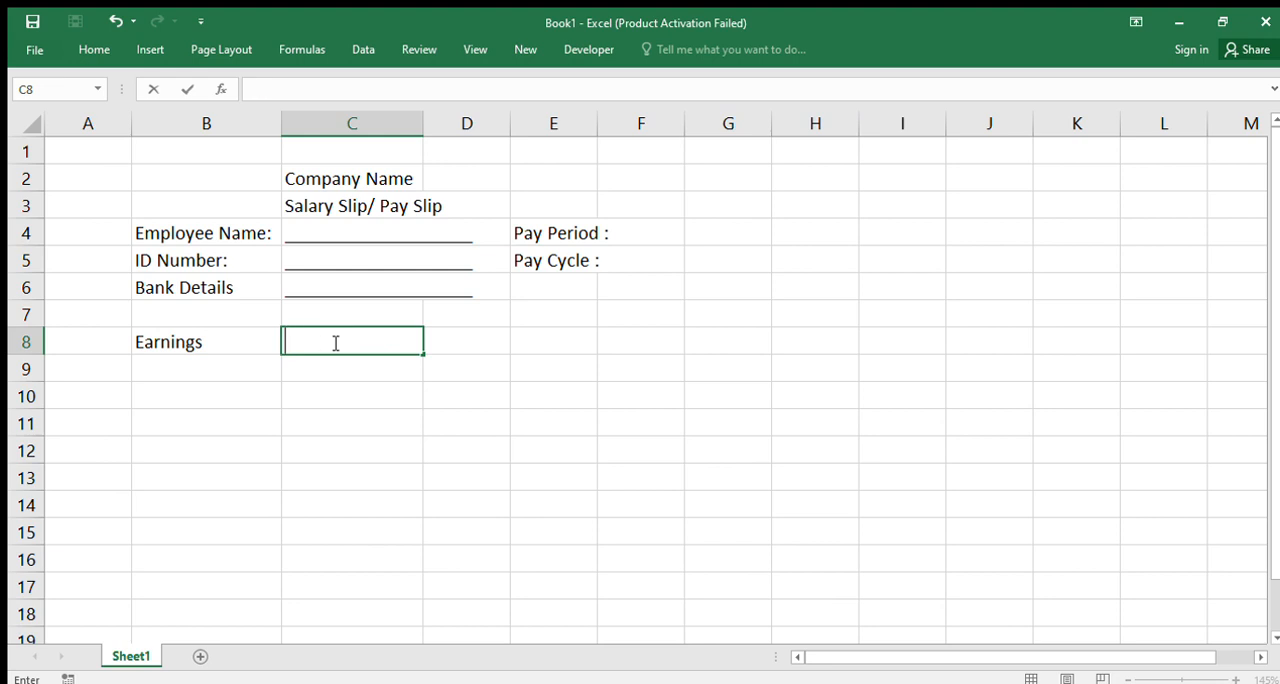
{"action": "type", "text": "a"}
{"action": "key", "text": "BackSpace"}
{"action": "type", "text": "Amount"}
{"action": "key", "text": "Tab"}
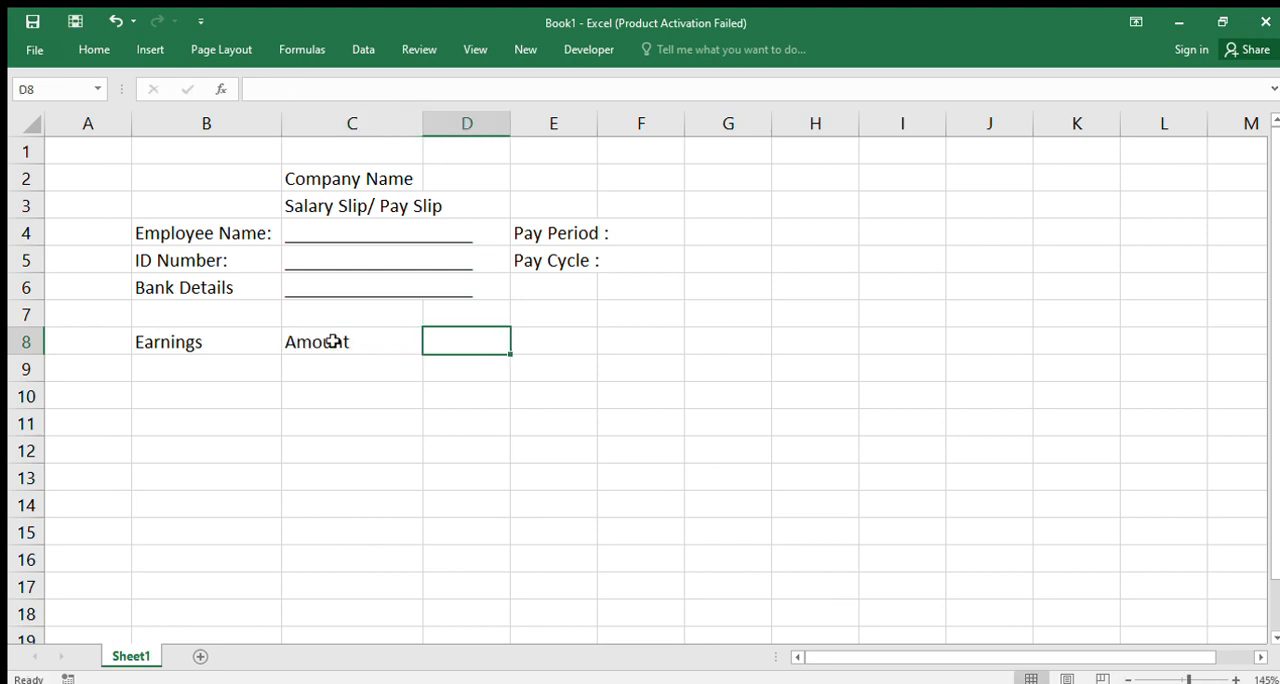
Enter the headings "Deductions" in D8 and "Amount" in E8, and widen column D to fit the Deductions heading
{"action": "type", "text": "DF"}
{"action": "key", "text": "BackSpace"}
{"action": "type", "text": "e"}
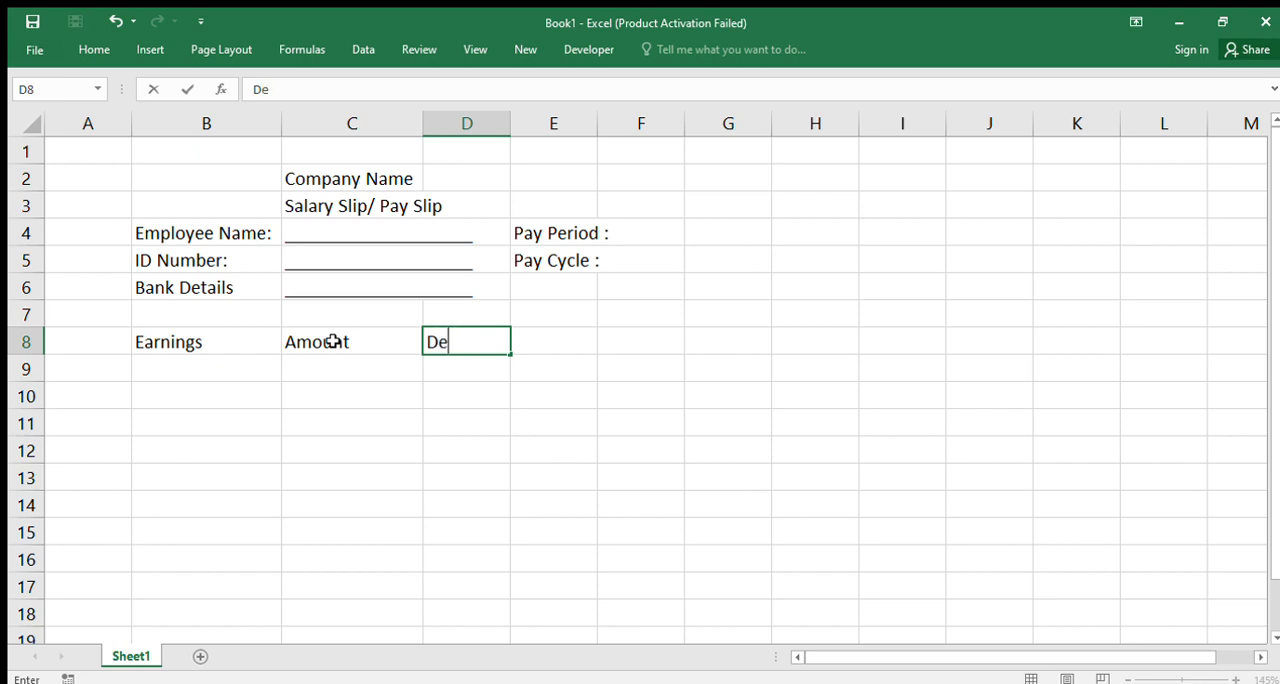
{"action": "type", "text": "ductions"}
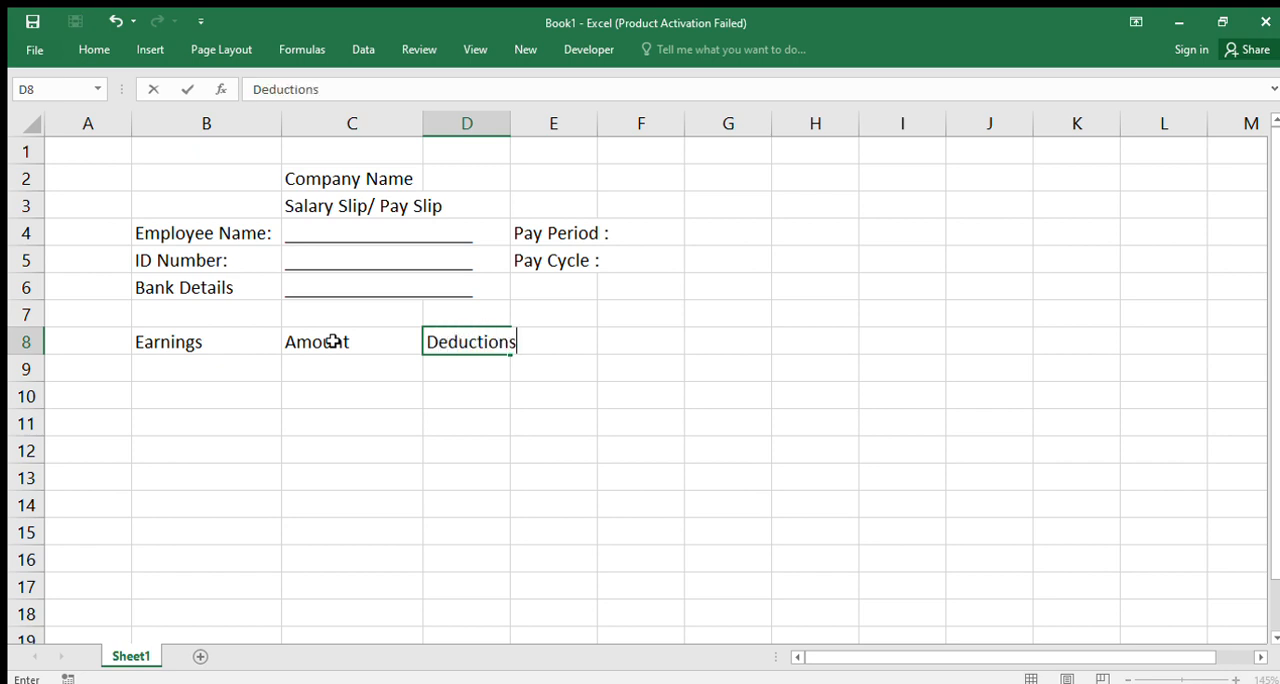
{"action": "key", "text": "Tab"}
{"action": "type", "text": "Amount"}
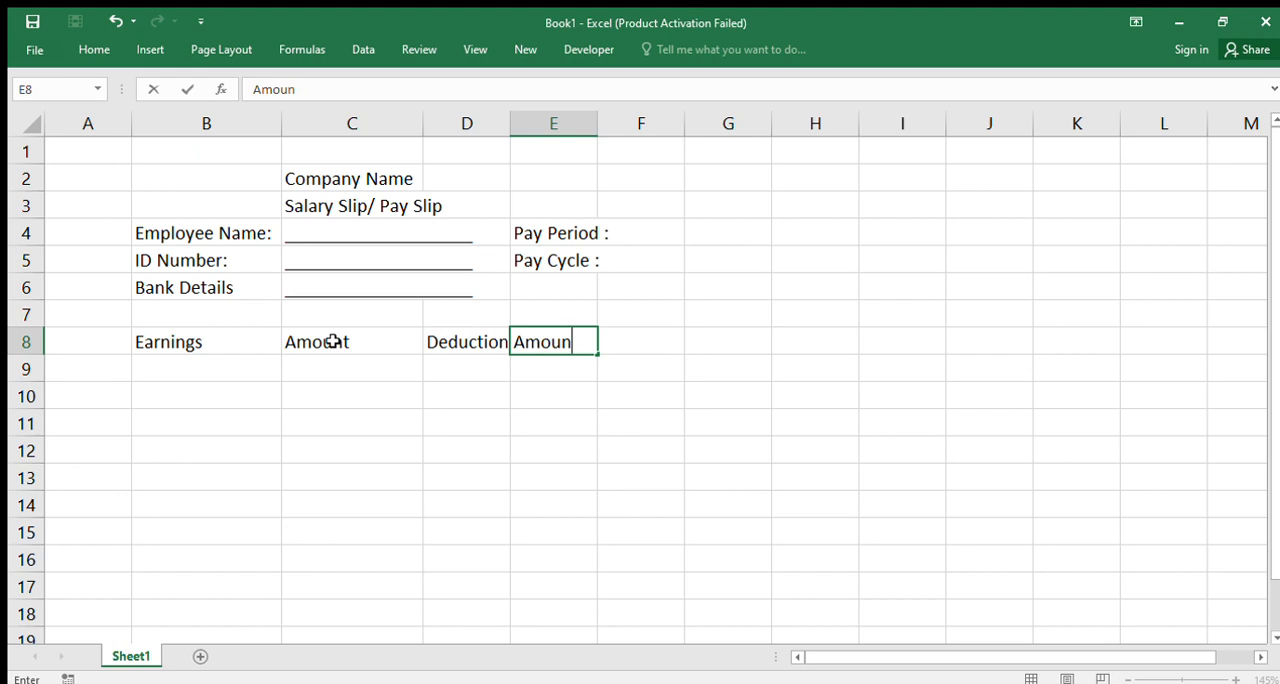
{"action": "key", "text": "Return"}
{"action": "mouse_move", "coordinate": [517, 129]}
{"action": "left_mouse_down"}
{"action": "mouse_move", "coordinate": [552, 147]}
{"action": "mouse_move", "coordinate": [529, 118]}
{"action": "left_mouse_up"}
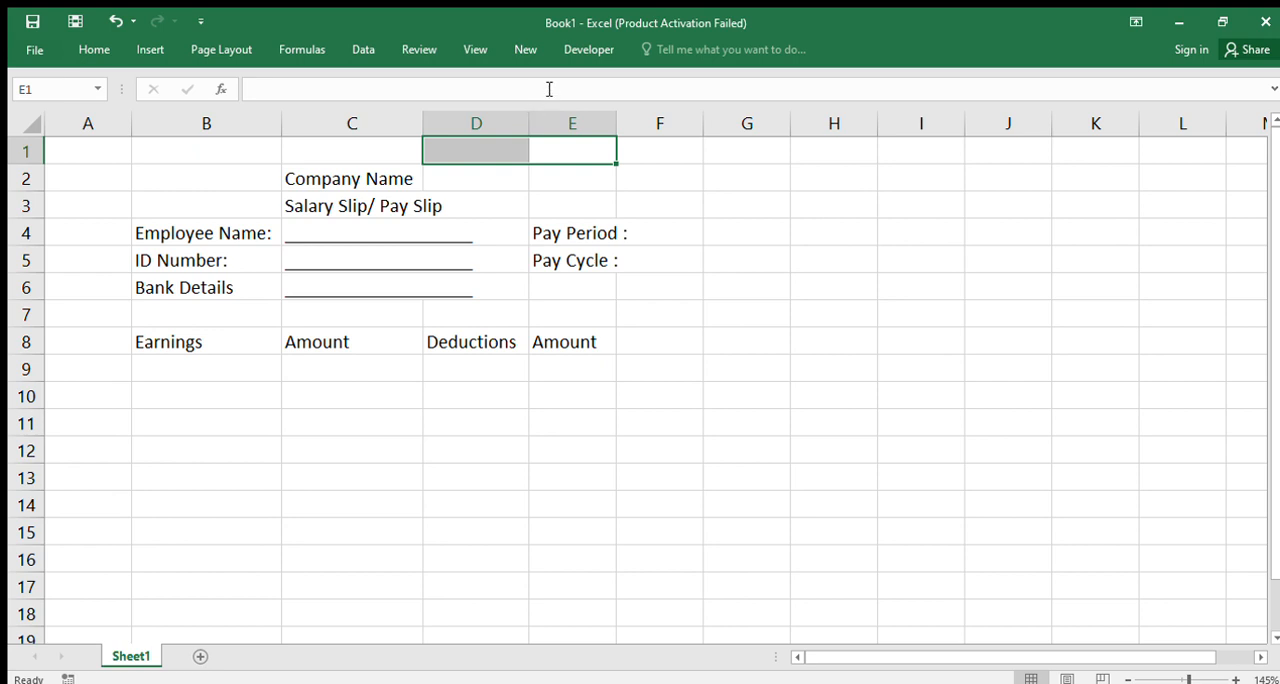
Enter "Basic Salary" in B9 as the first item under the Earnings heading
{"action": "left_click", "coordinate": [212, 364]}
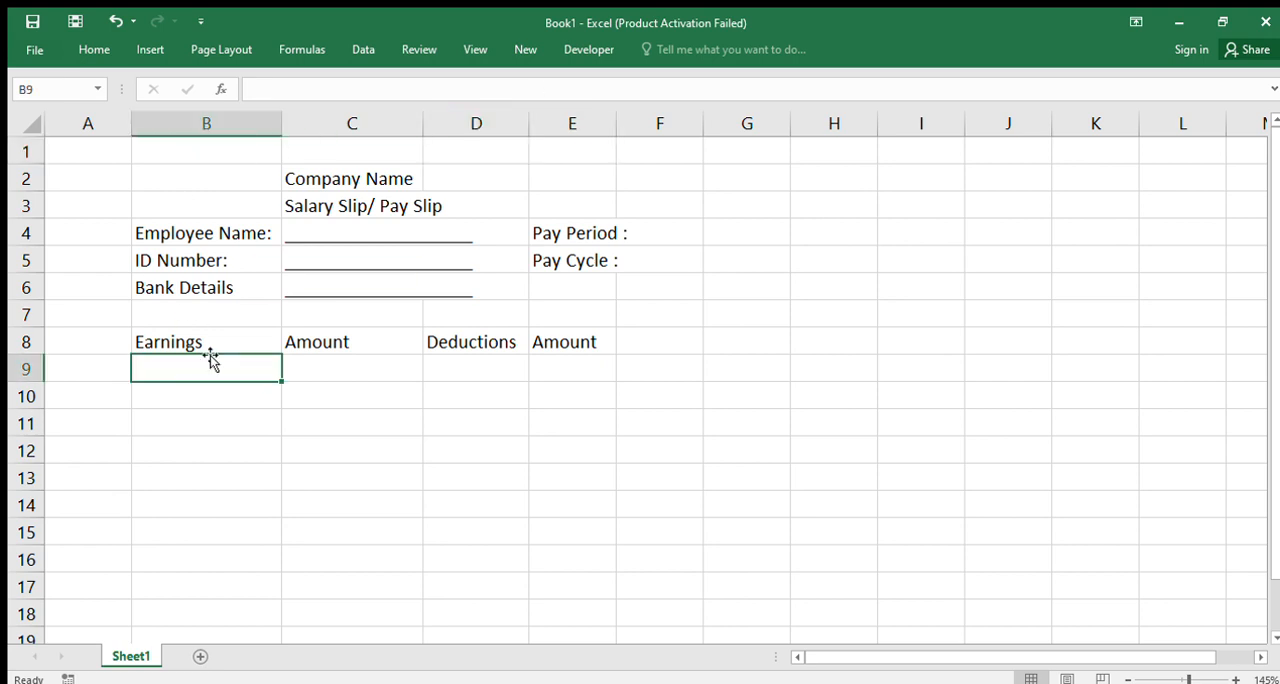
{"action": "type", "text": "bas"}
{"action": "key", "text": "BackSpace"}
{"action": "key", "text": "BackSpace"}
{"action": "key", "text": "BackSpace"}
{"action": "type", "text": "Basic"}
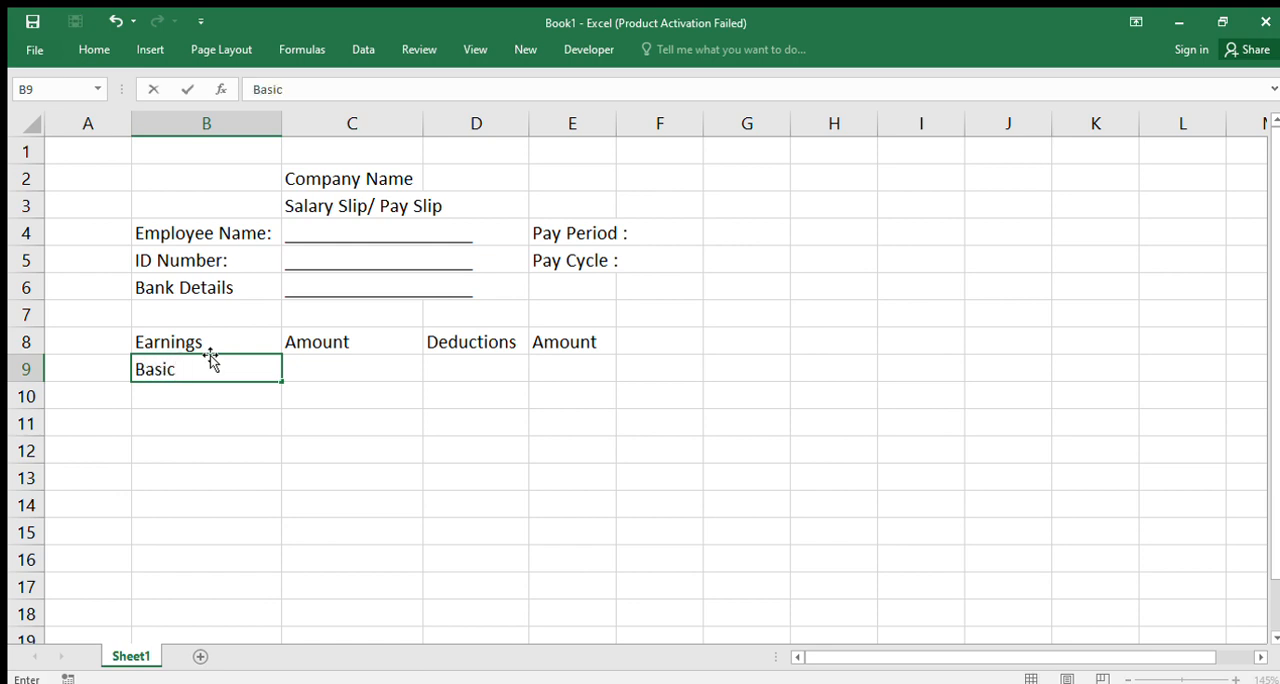
{"action": "type", "text": " Salary"}
{"action": "key", "text": "Return"}
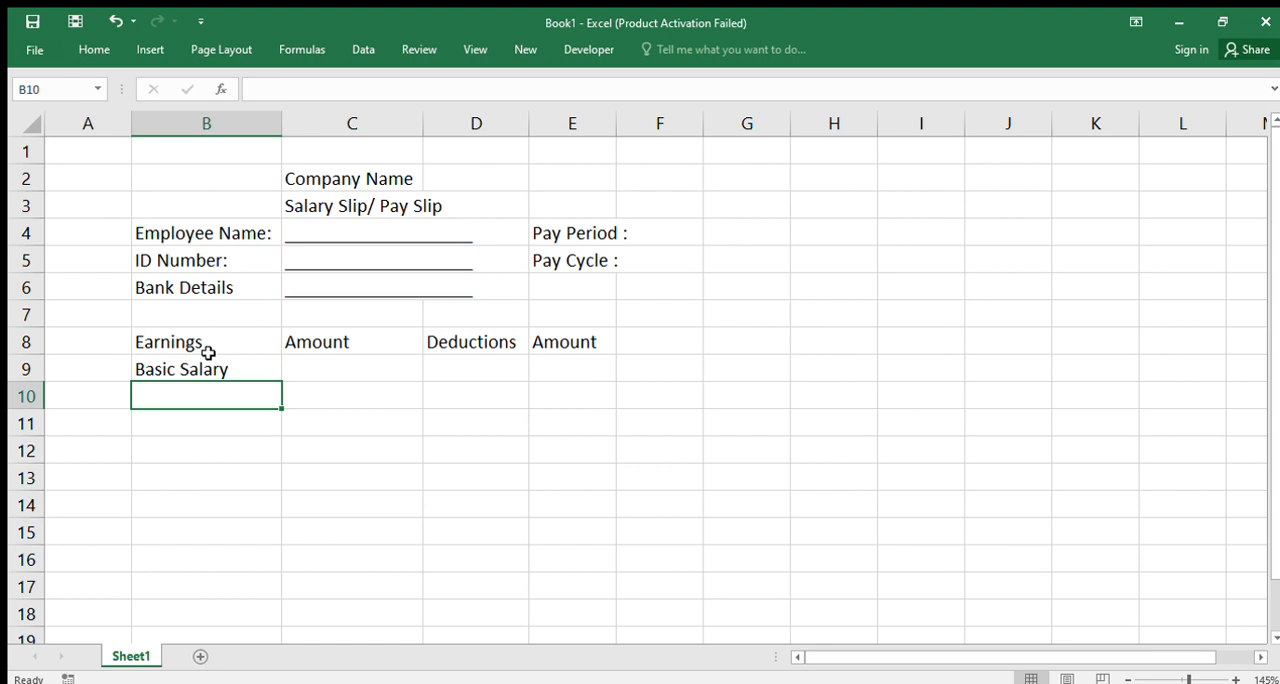
Add the earnings items "HRA" in B10 and "Conveyance" in B11
{"action": "type", "text": "HRA"}
{"action": "key", "text": "Return"}
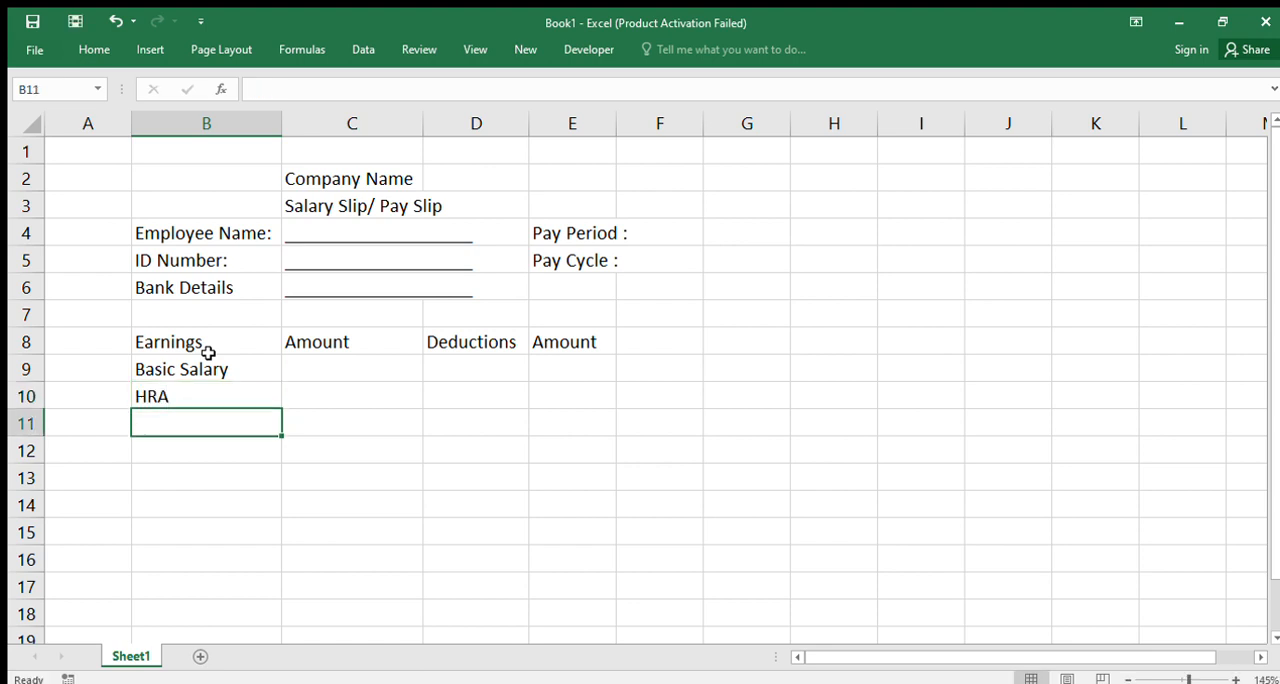
{"action": "type", "text": "Conv"}
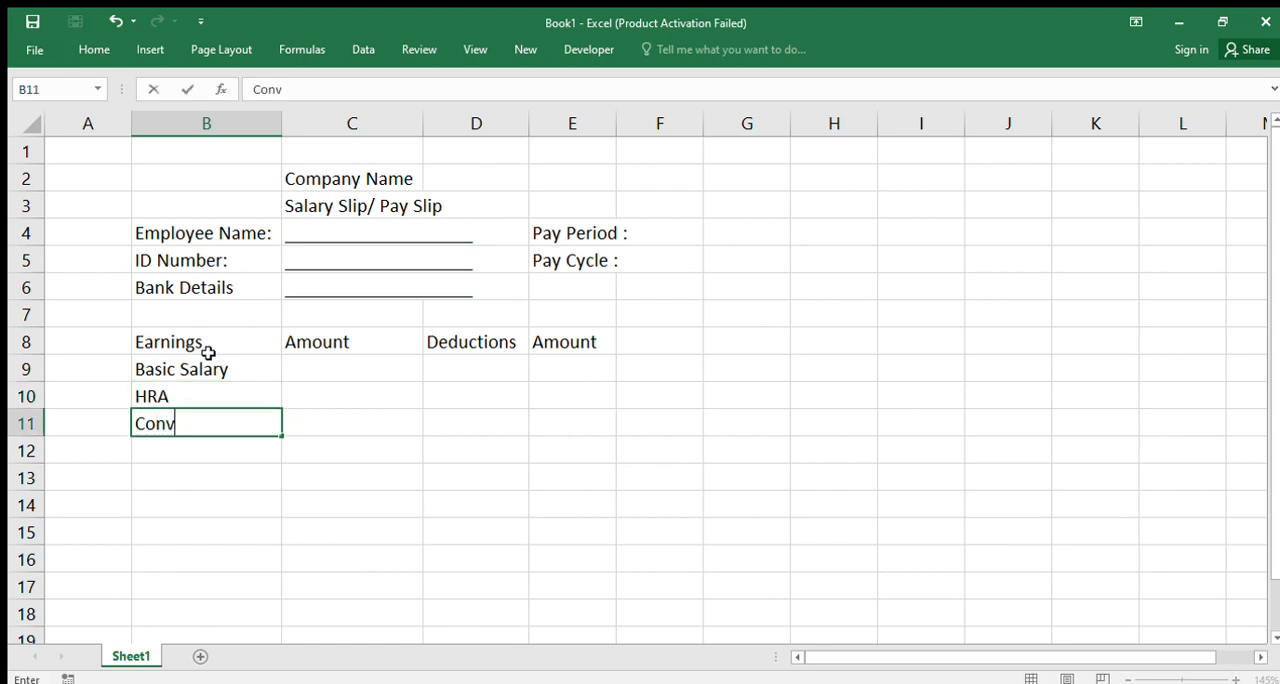
{"action": "type", "text": "eyance"}
{"action": "key", "text": "Return"}
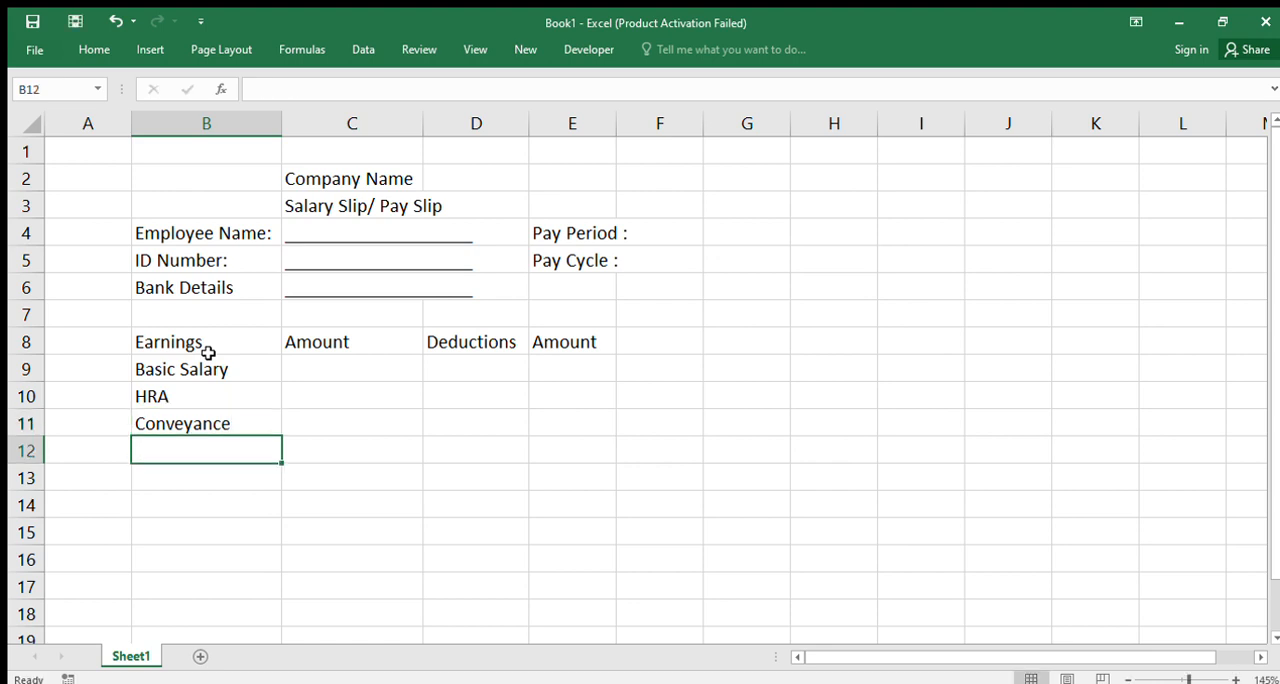
Add the earnings item "Dearness Allowance" in B12 below Conveyance
{"action": "type", "text": "Dear"}
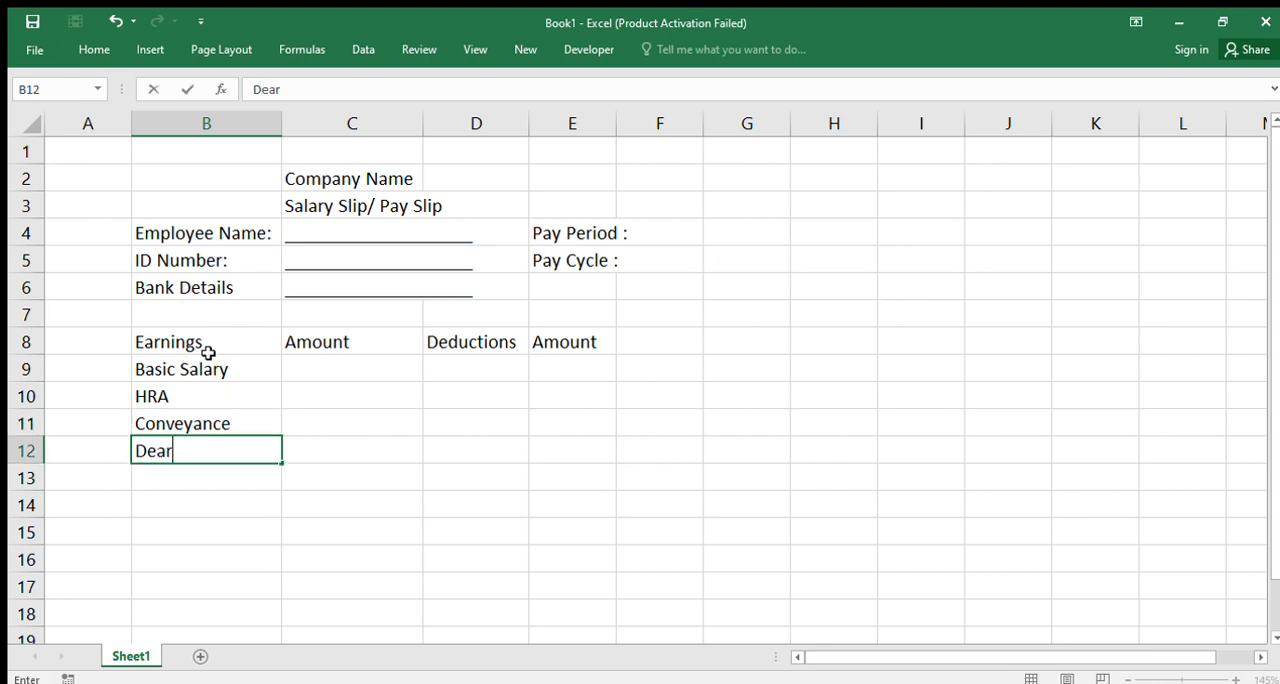
{"action": "type", "text": "ness Al"}
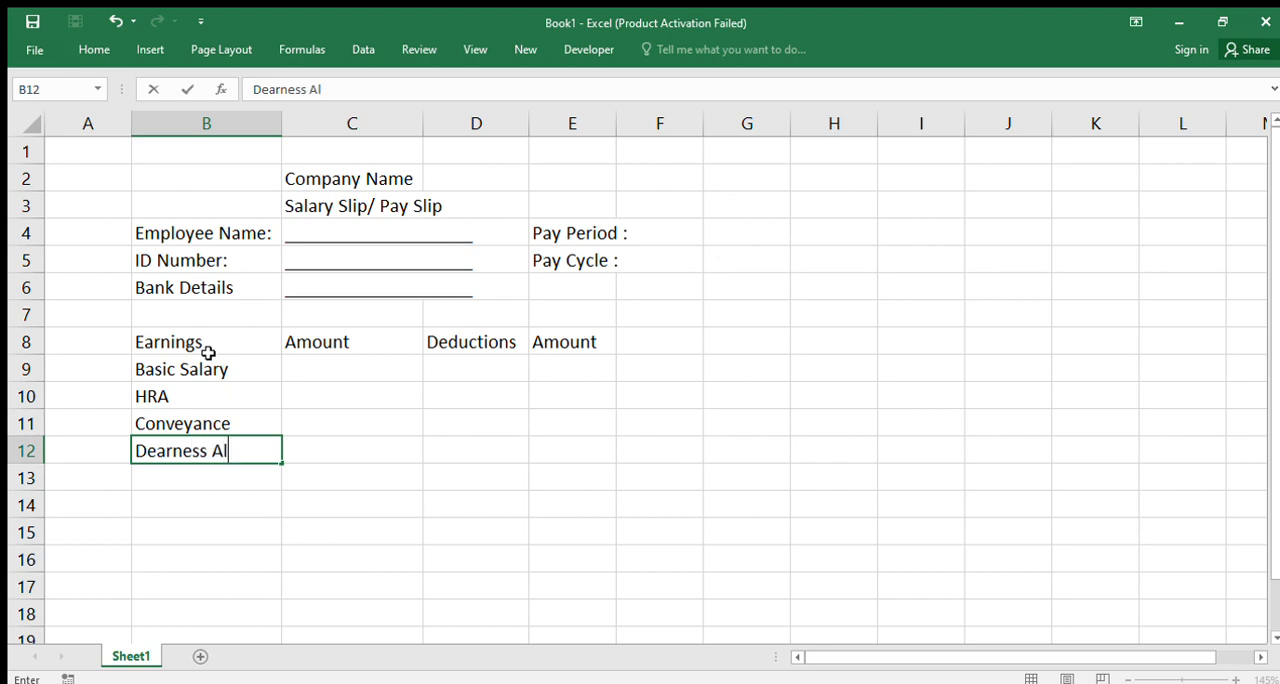
{"action": "type", "text": "lowance"}
{"action": "key", "text": "Return"}
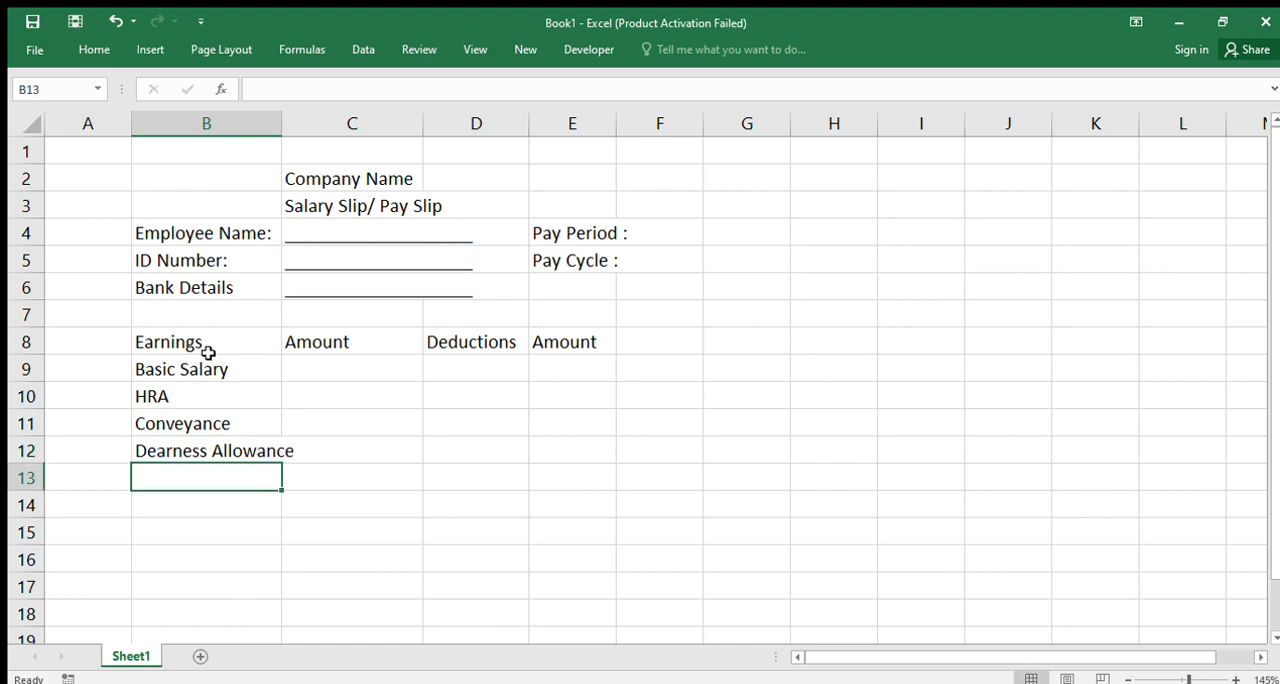
Complete the earnings list with "Overtime" in B13 and "Bonus" in B14
{"action": "type", "text": "o"}
{"action": "key", "text": "BackSpace"}
{"action": "type", "text": "O"}
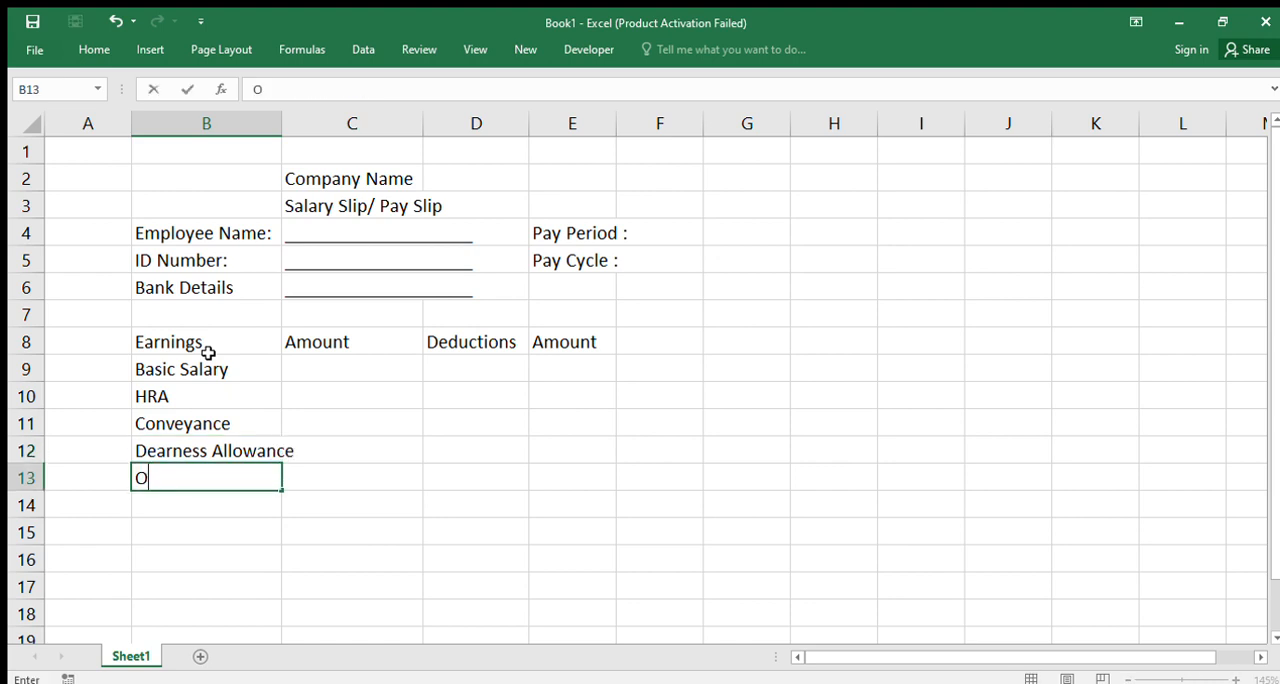
{"action": "type", "text": "vertime"}
{"action": "key", "text": "Return"}
{"action": "type", "text": "B"}
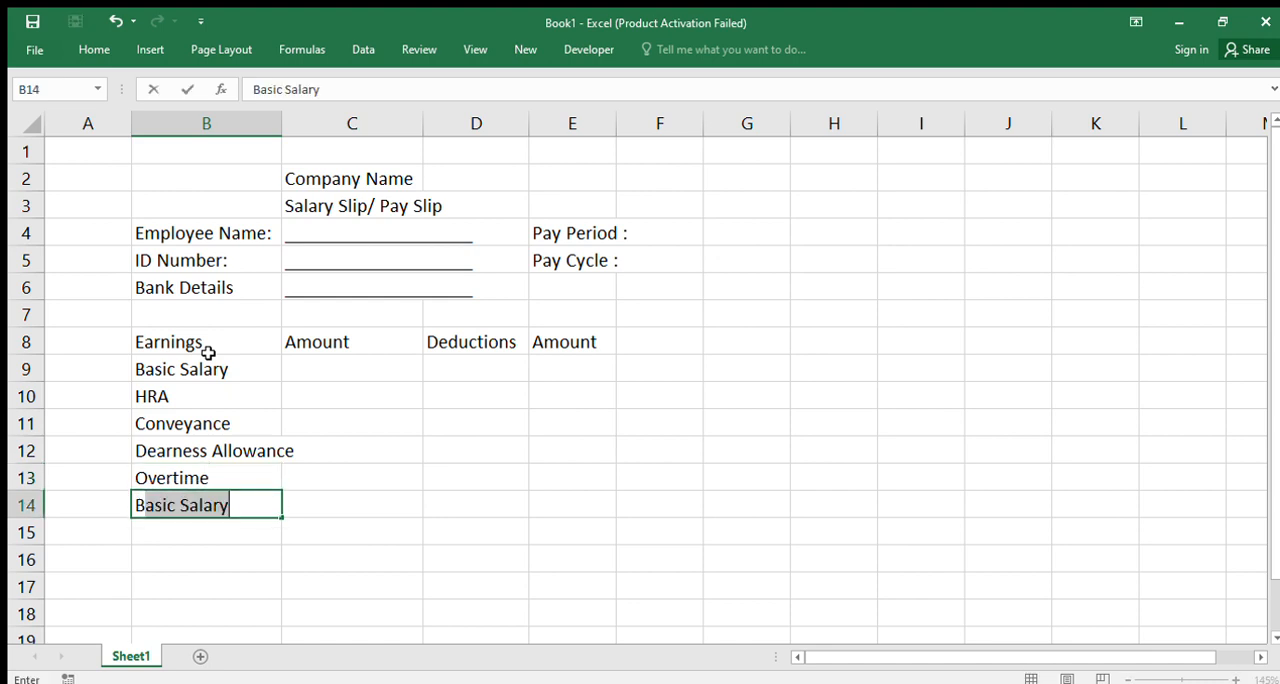
{"action": "type", "text": "onus"}
{"action": "key", "text": "Return"}
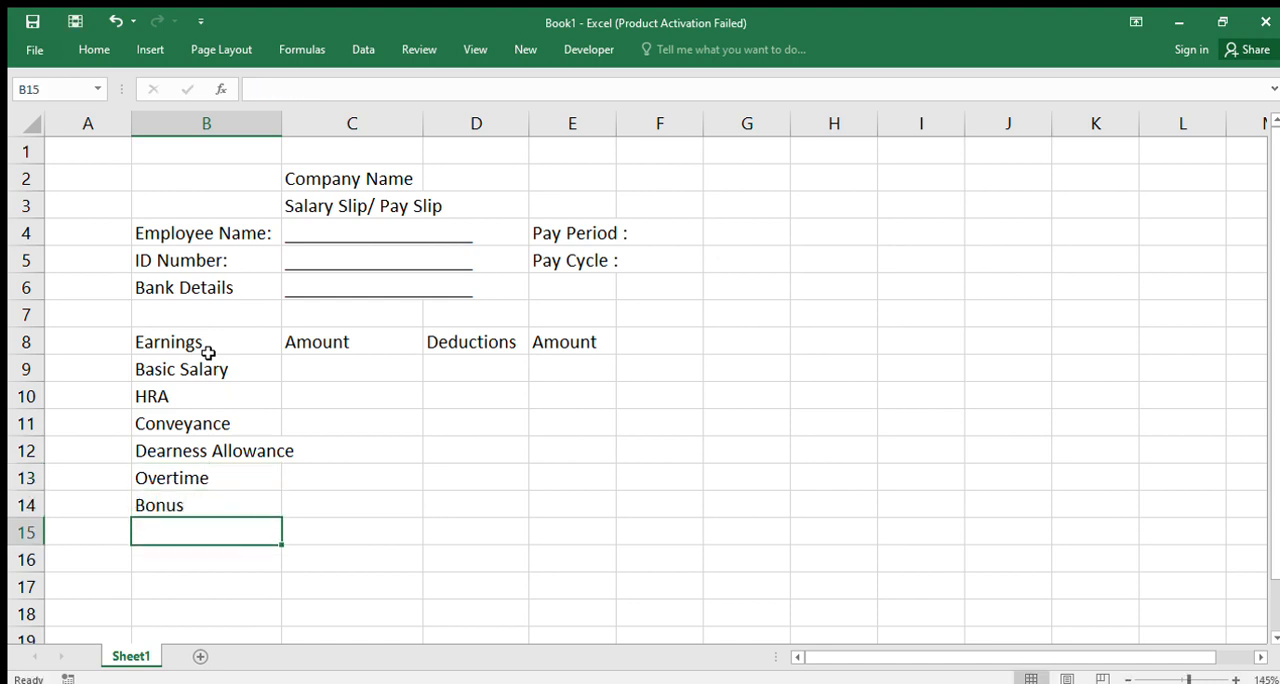
Start the deductions list with "Provident Fund" in D9 and "ESIC" in D10
{"action": "left_click", "coordinate": [474, 386]}
{"action": "left_click", "coordinate": [473, 362]}
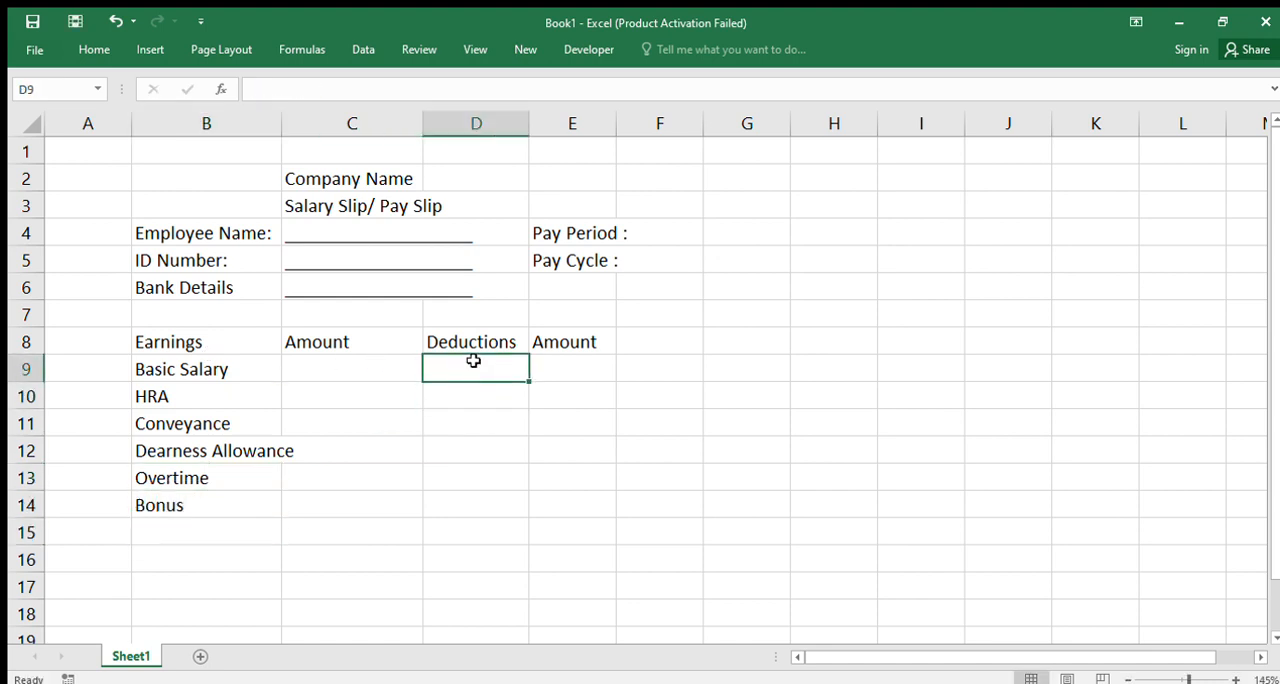
{"action": "type", "text": "P"}
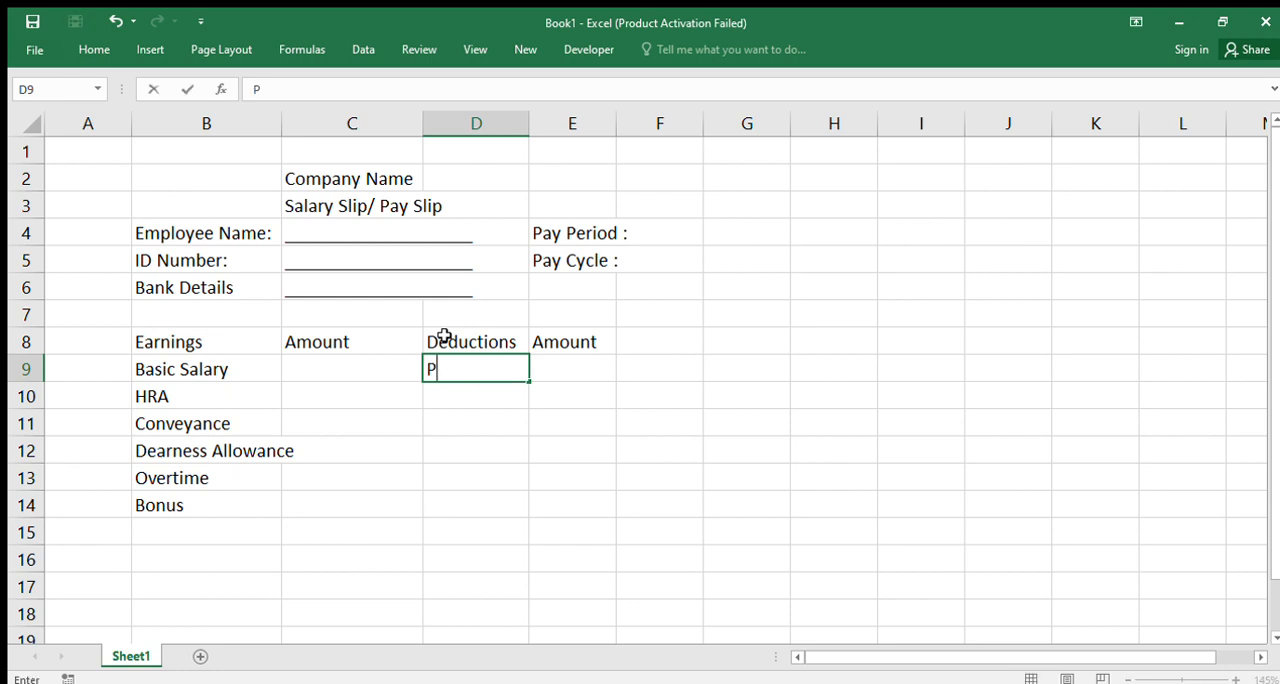
{"action": "type", "text": "rovide"}
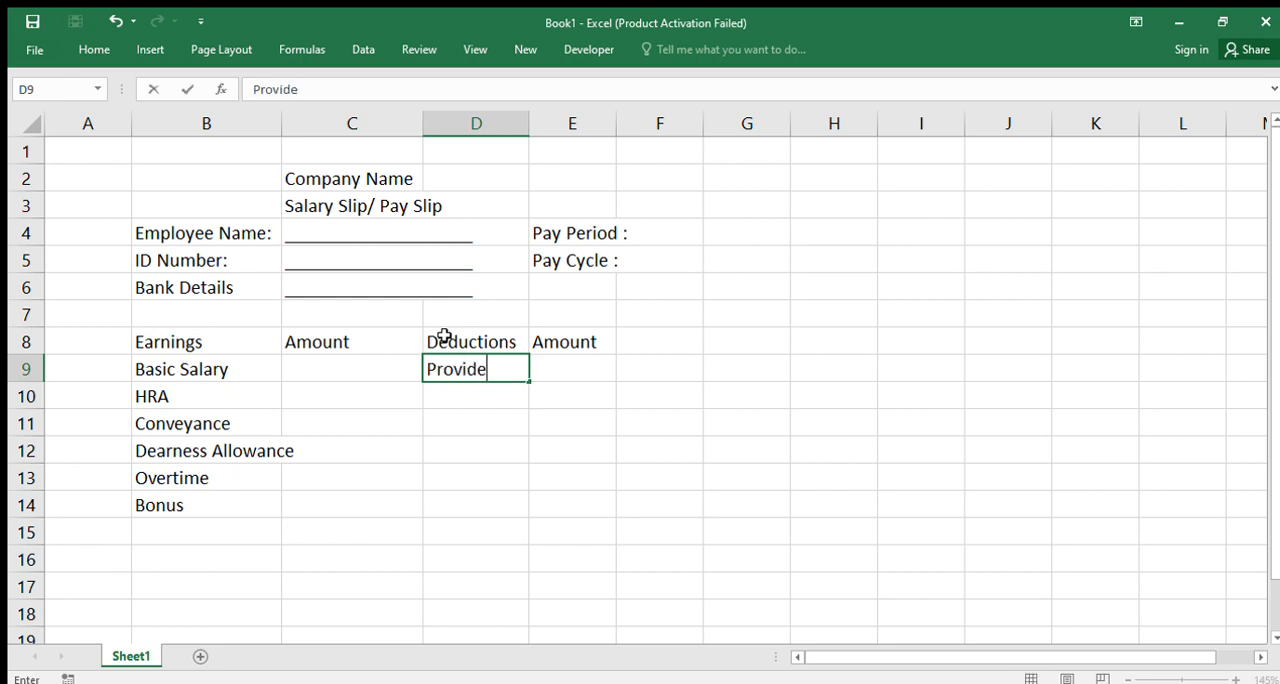
{"action": "type", "text": "nt Fund"}
{"action": "key", "text": "Return"}
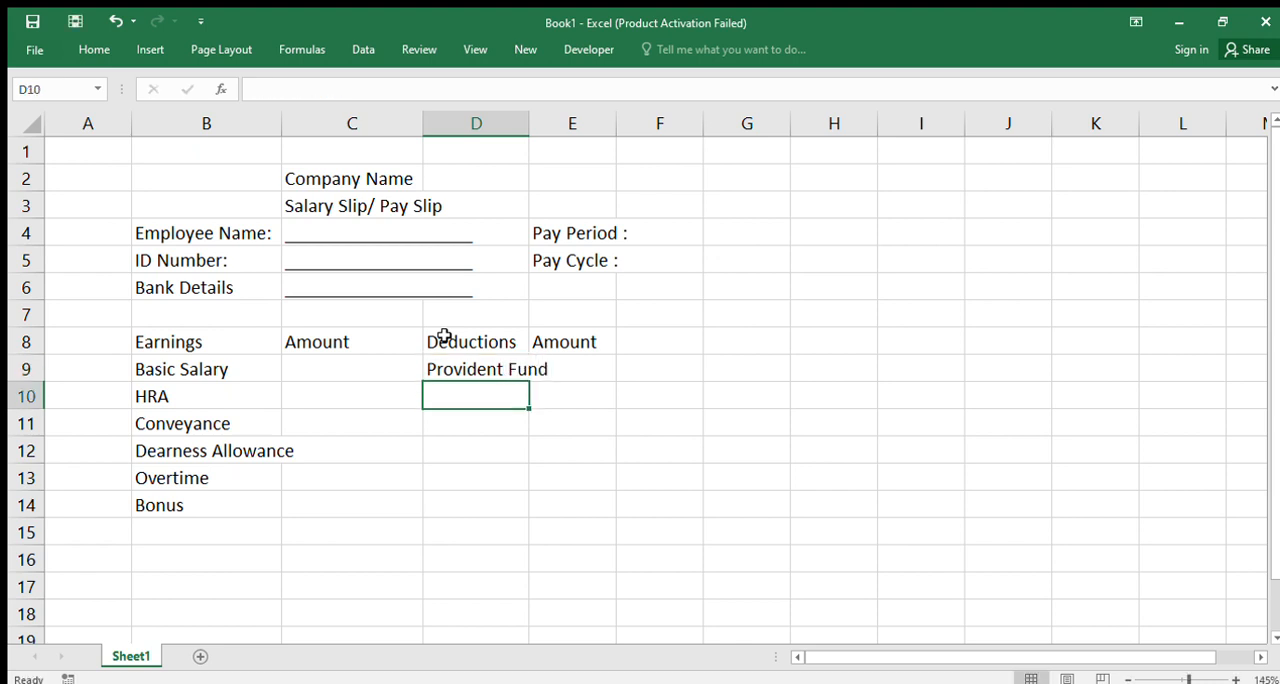
{"action": "type", "text": "ESIC"}
{"action": "key", "text": "Return"}
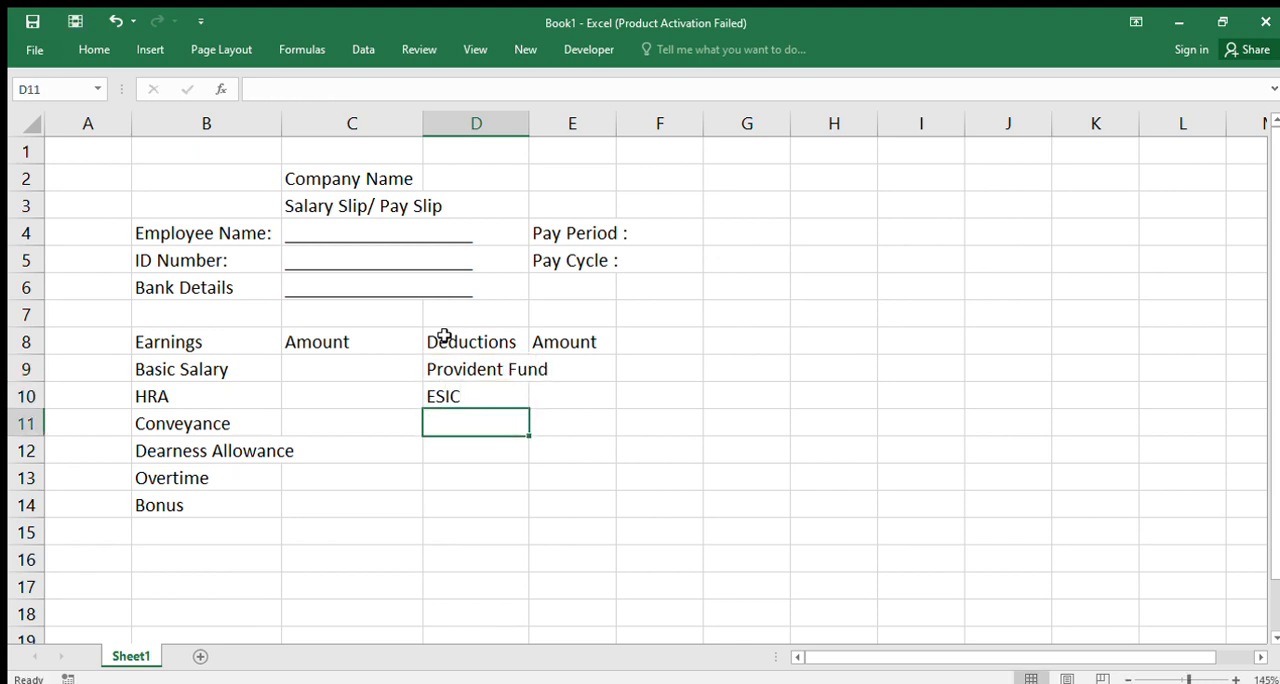
Add the deduction items "Professional Tax" in D11 and "Salary Advance" in D12
{"action": "type", "text": "Prof"}
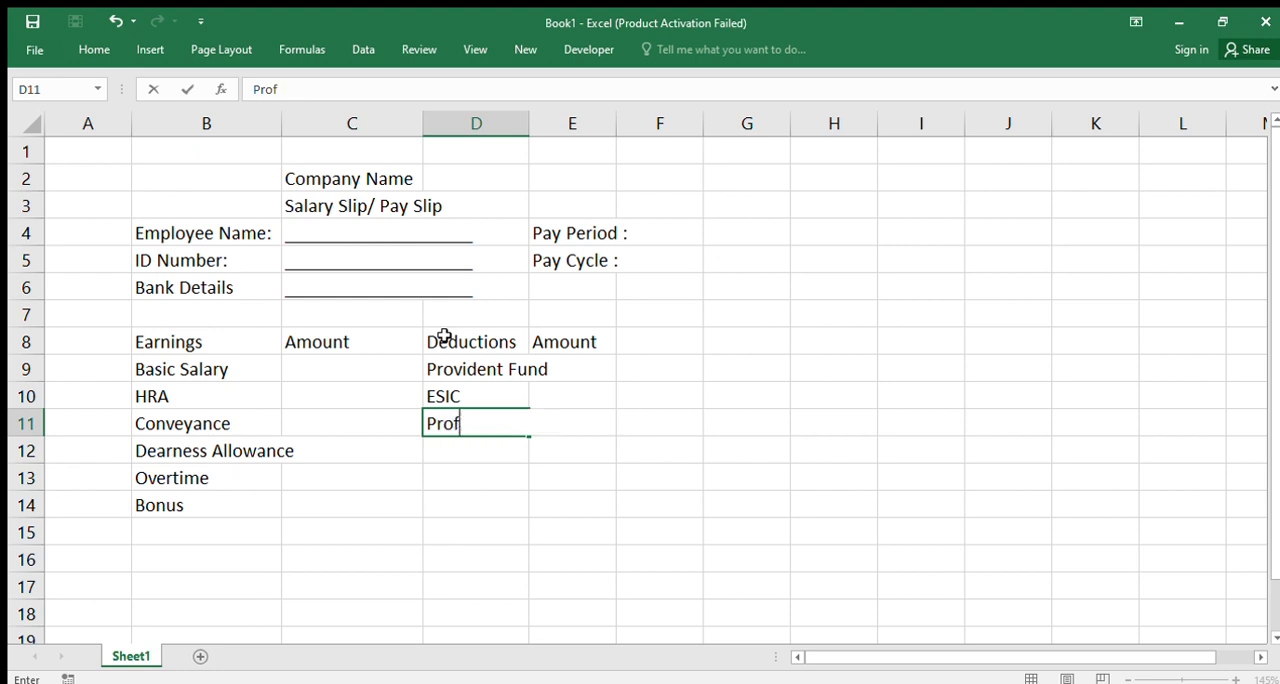
{"action": "type", "text": "essional Ts"}
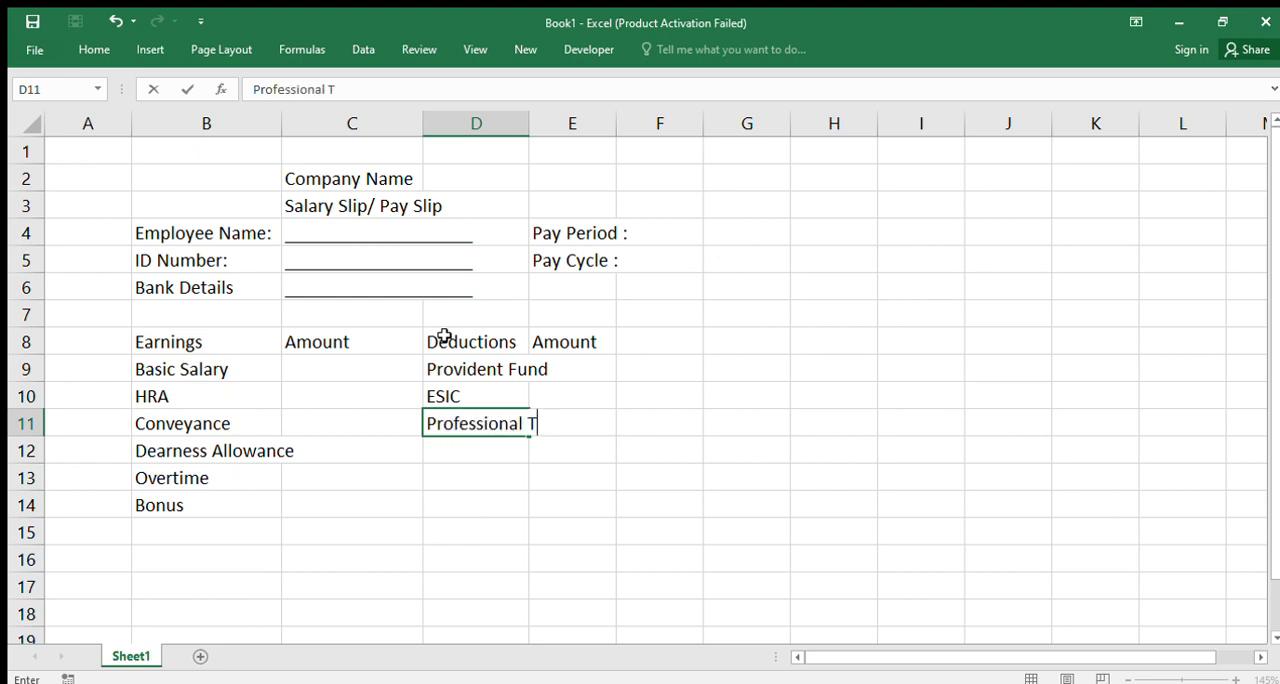
{"action": "key", "text": "BackSpace"}
{"action": "type", "text": "ax"}
{"action": "key", "text": "Return"}
{"action": "type", "text": "Salary Advance"}
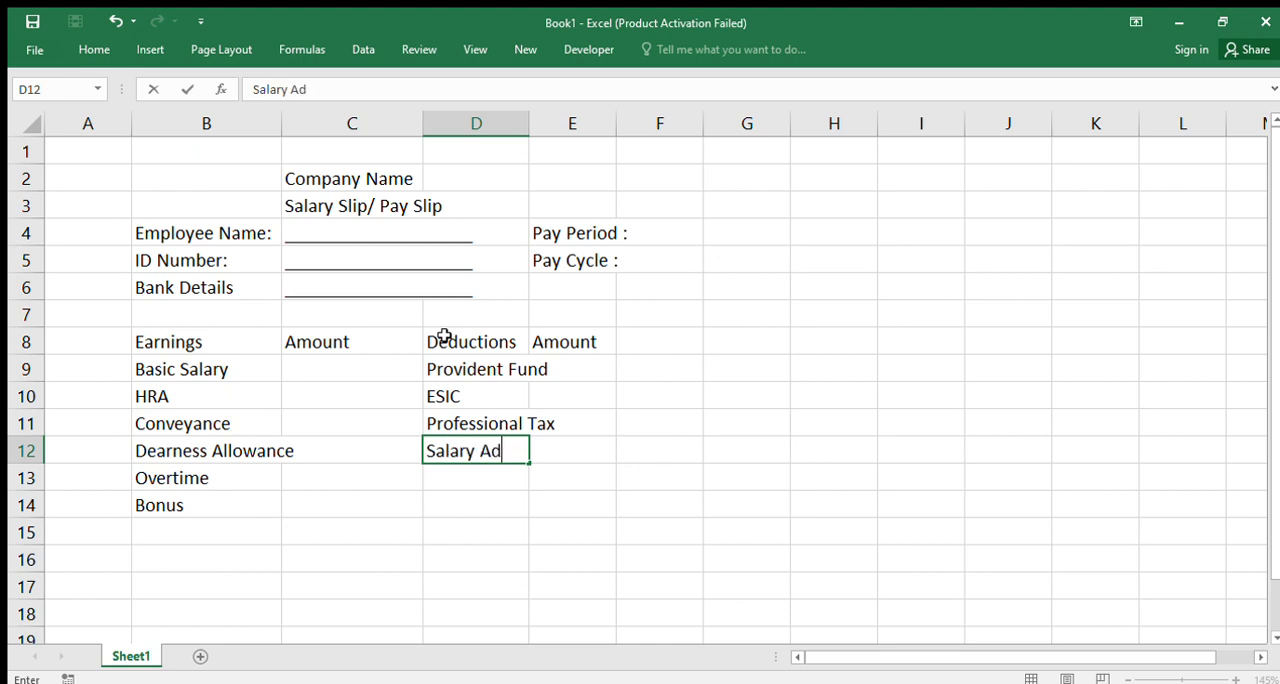
{"action": "key", "text": "ctrl+Return"}
{"action": "key", "text": "Return"}
Add the deduction item "TDS" in D13 below Salary Advance
{"action": "type", "text": "TDA"}
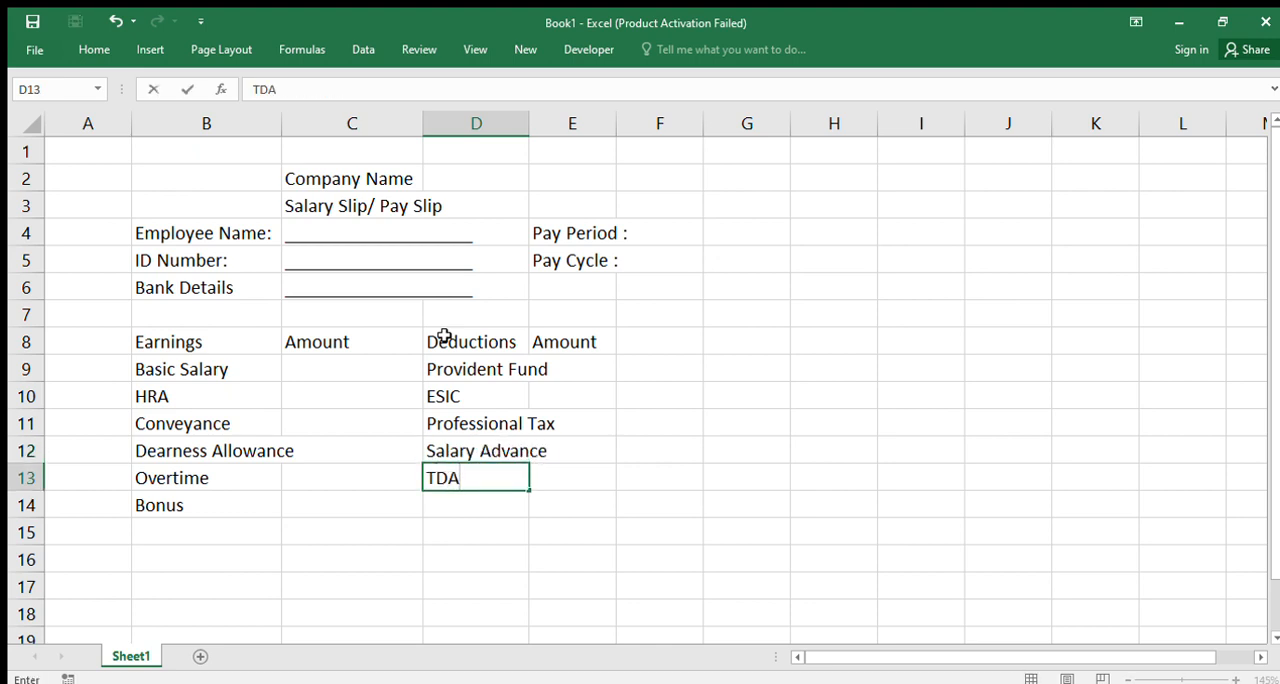
{"action": "key", "text": "BackSpace"}
{"action": "type", "text": "S"}
{"action": "key", "text": "Return"}
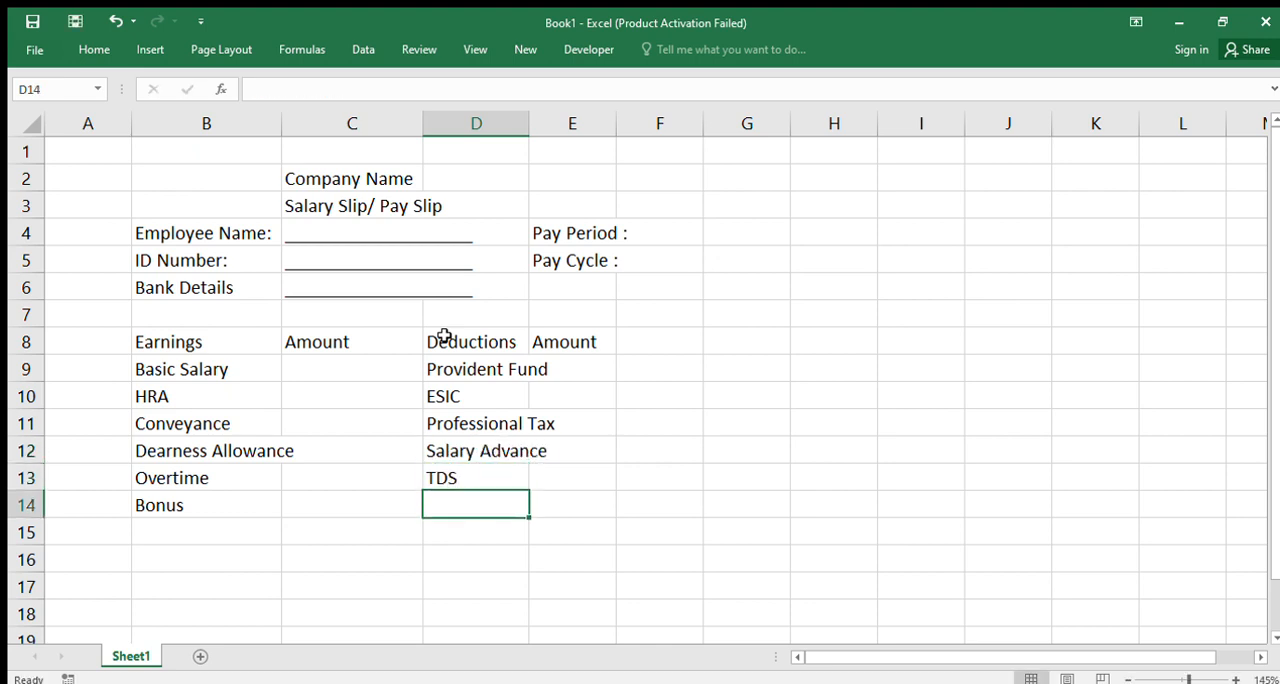
Enter the last deduction item in D14, with the final wording "Others Deduction"
{"action": "type", "text": "Others"}
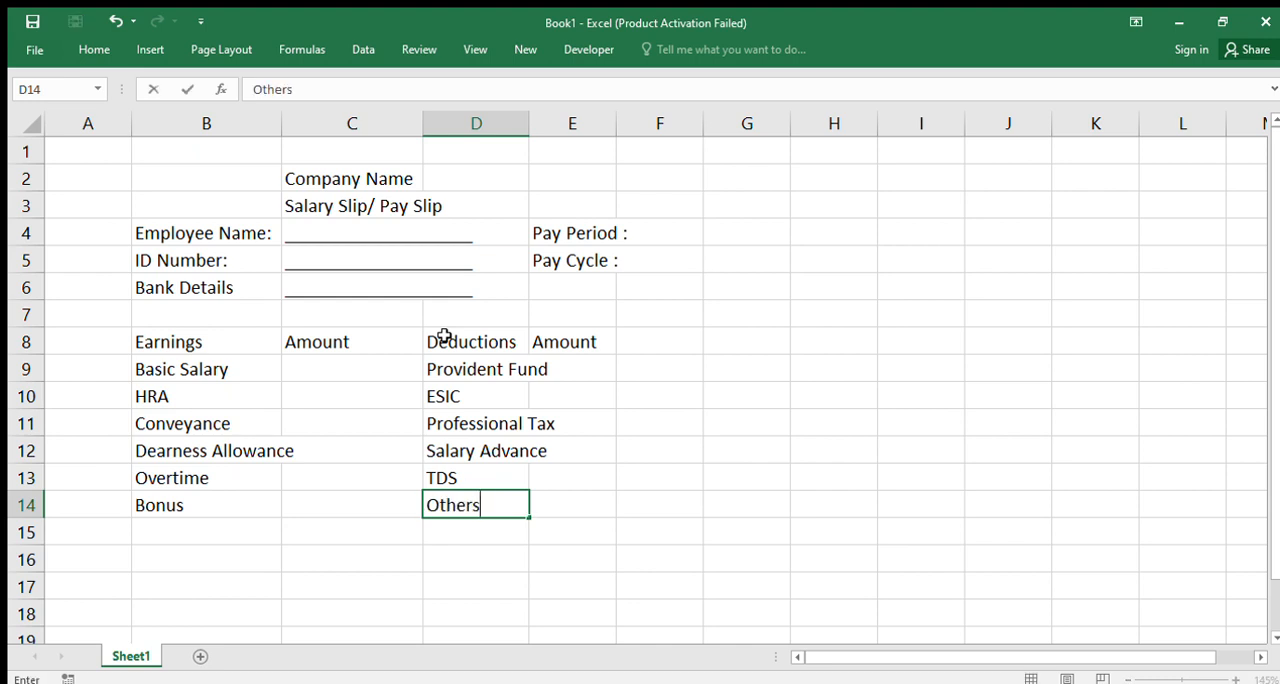
{"action": "type", "text": " Deductions"}
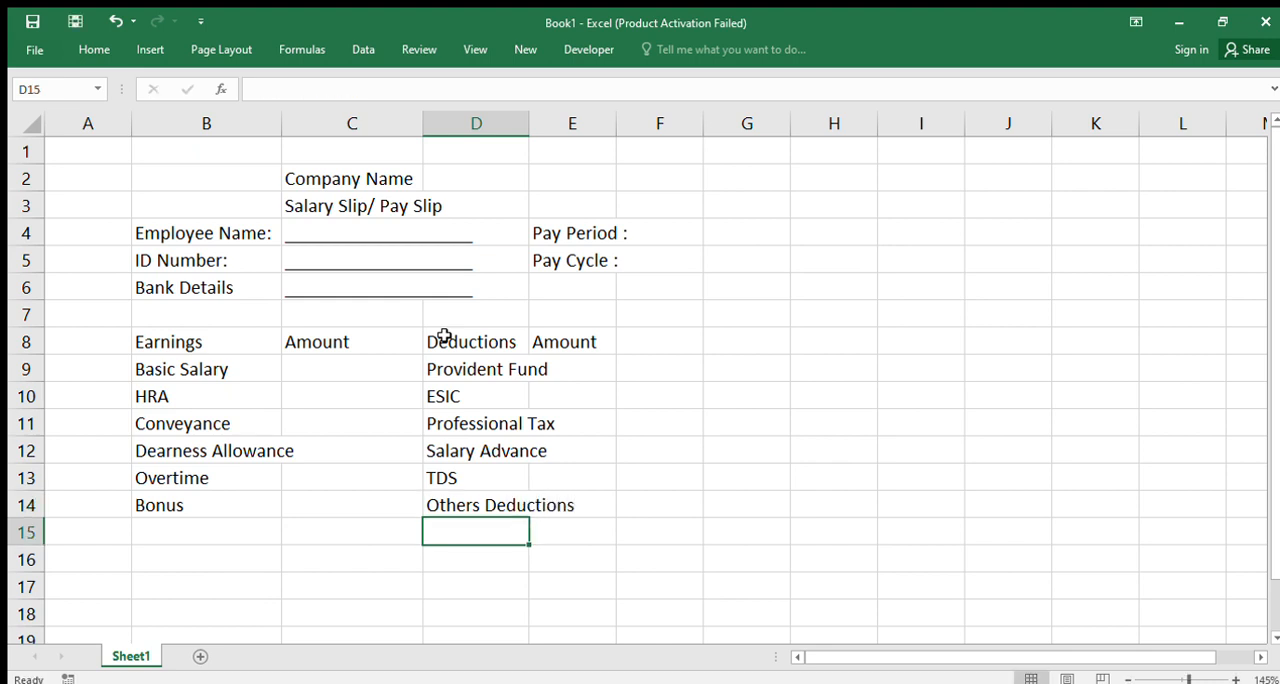
{"action": "left_click", "coordinate": [461, 511]}
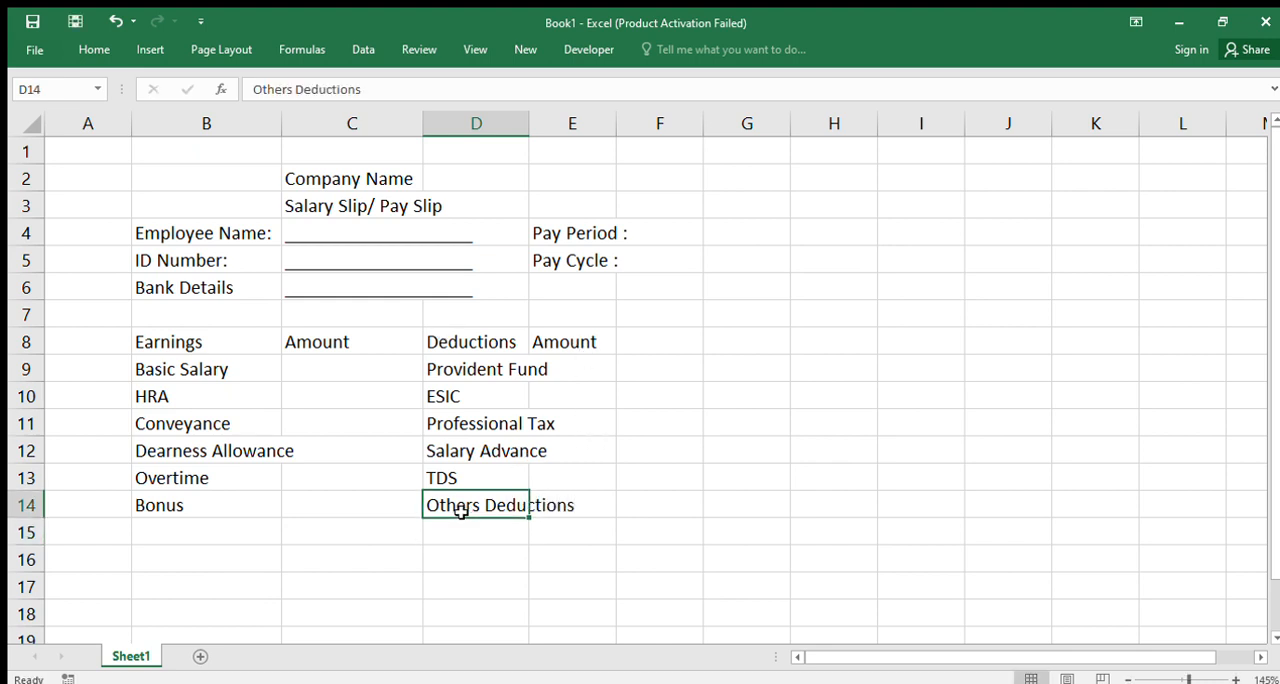
{"action": "key", "text": "F2"}
{"action": "key", "text": "BackSpace"}
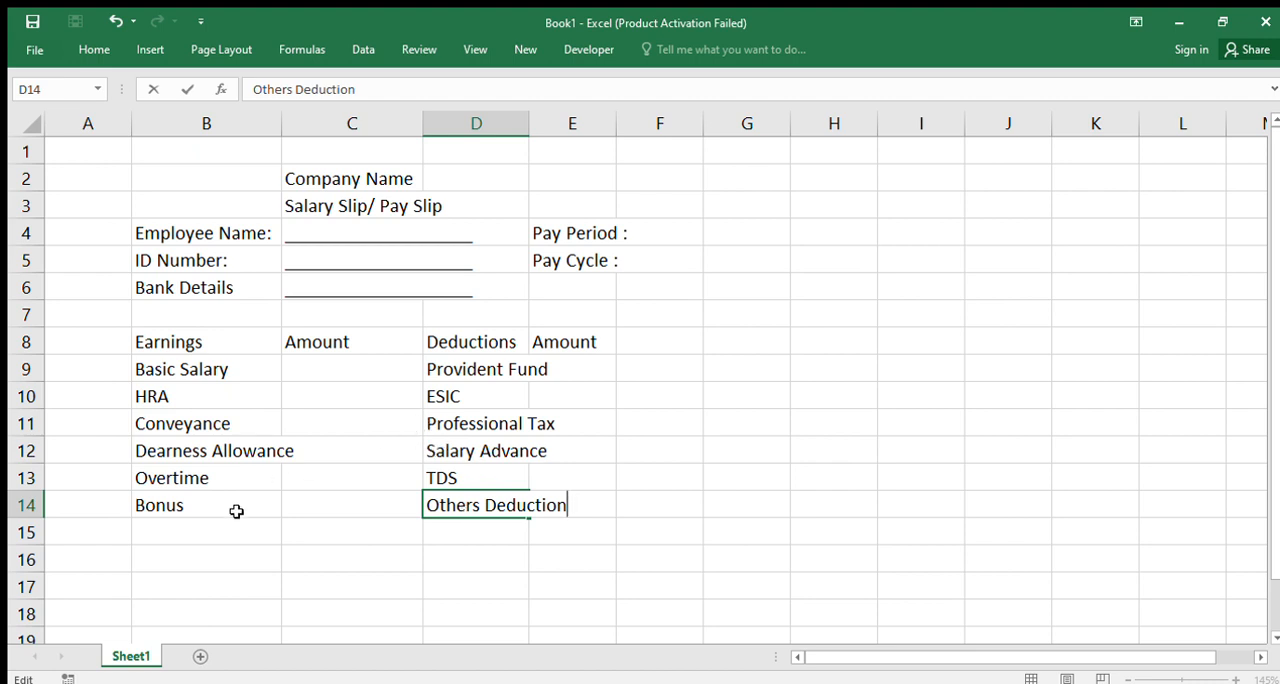
Enter the total label "Gross Earnings" in B16, leaving row 15 blank
{"action": "left_click", "coordinate": [179, 552]}
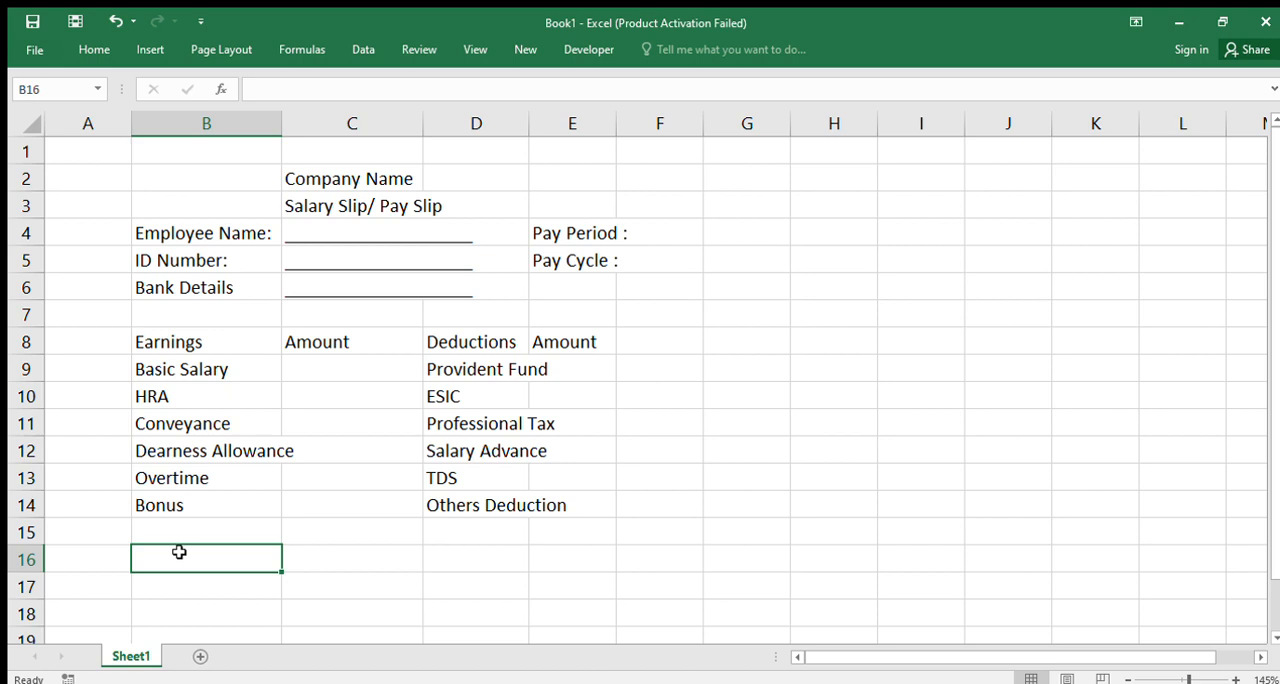
{"action": "type", "text": "Gross Earnings"}
Enter the label "Total Deductions" in D16, on the same row as Gross Earnings
{"action": "key", "text": "Right"}
{"action": "key", "text": "Right"}
{"action": "key", "text": "Right"}
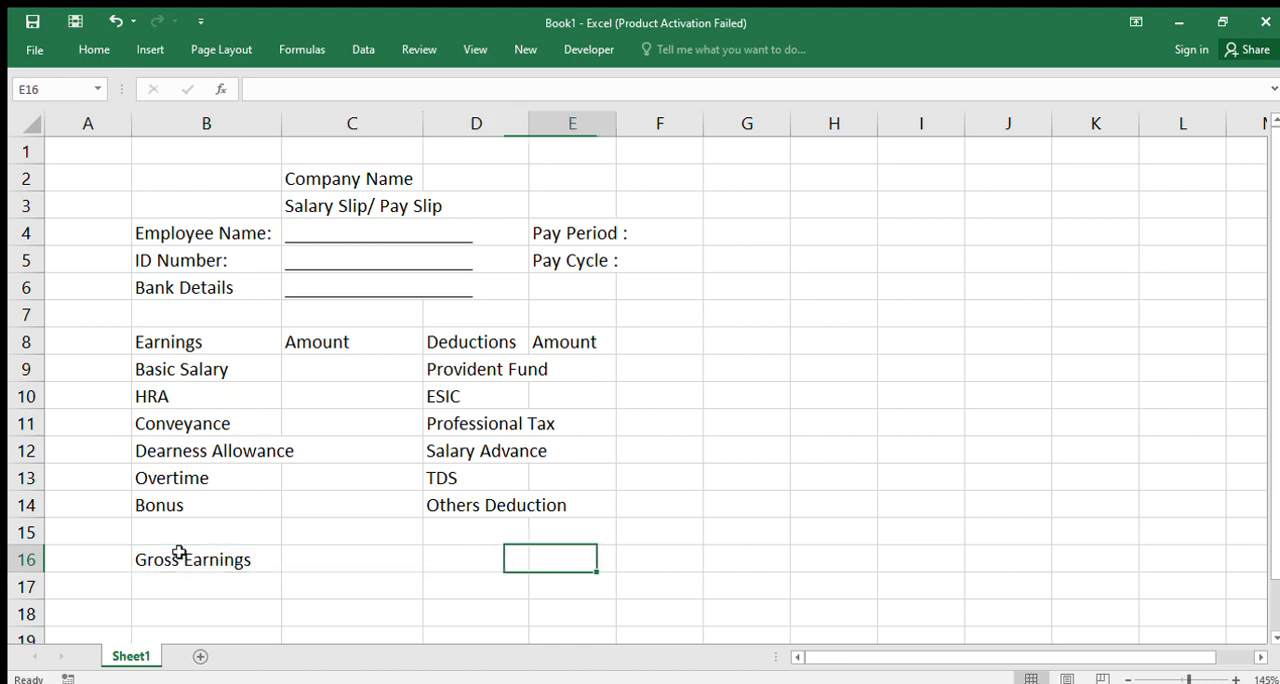
{"action": "key", "text": "Left"}
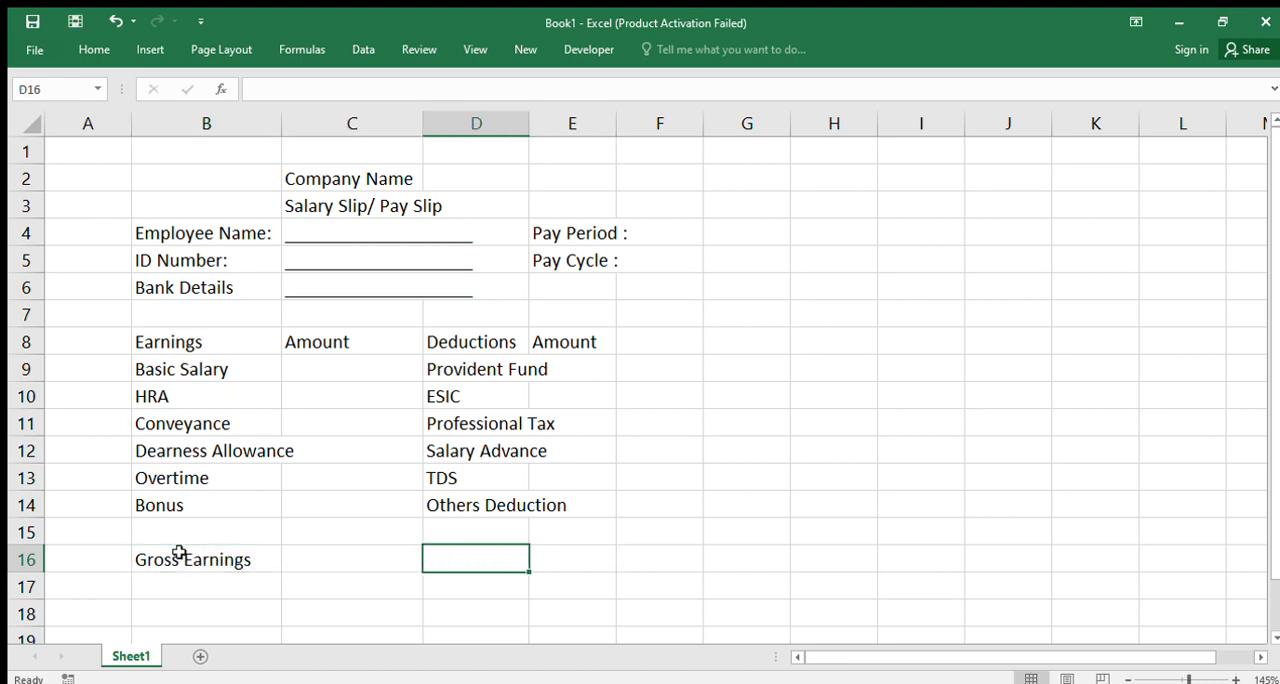
{"action": "type", "text": "Total Deductions"}
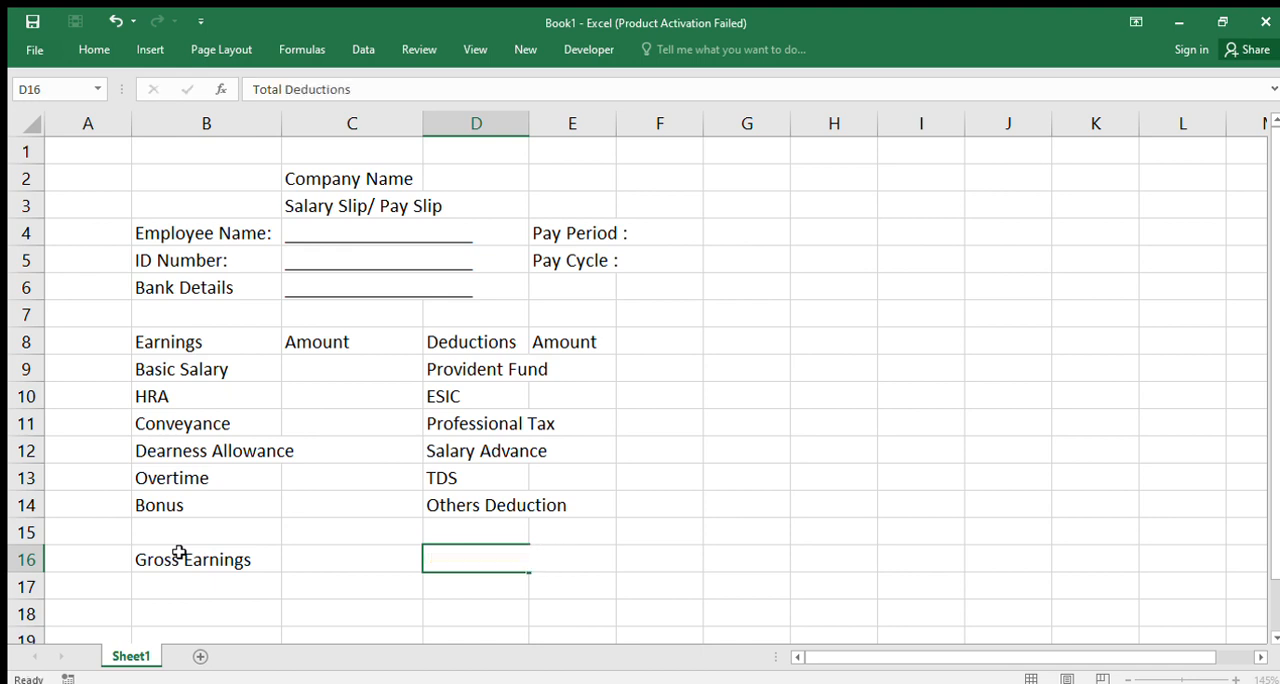
{"action": "key", "text": "Return"}
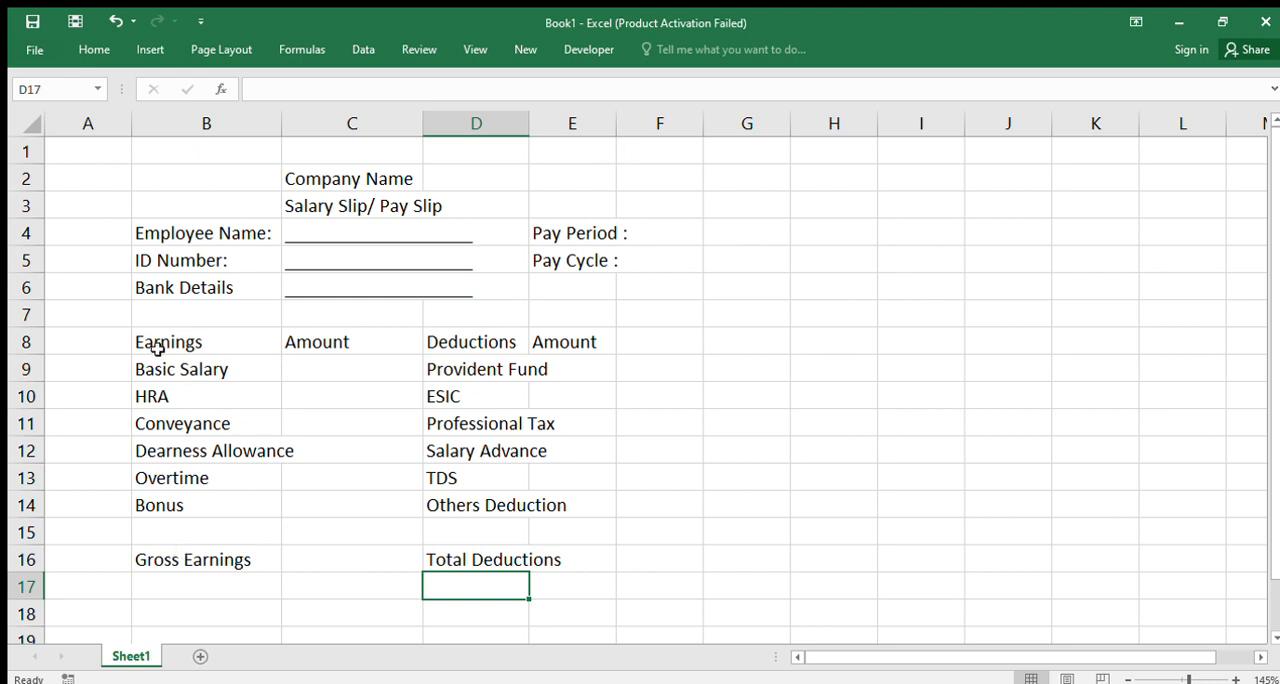
Widen columns E and C to make room for the amounts in the earnings and deductions table
{"action": "left_click_drag", "start_coordinate": [152, 329], "coordinate": [657, 507]}
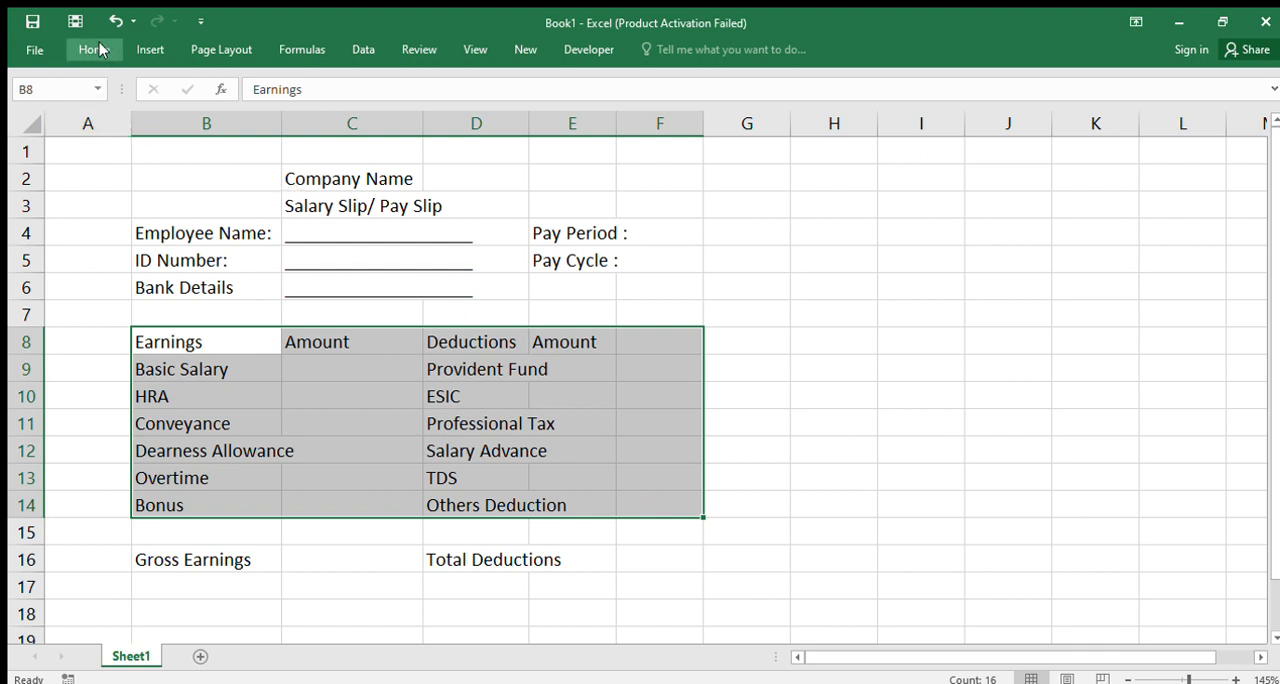
{"action": "left_click_drag", "start_coordinate": [614, 128], "coordinate": [655, 126]}
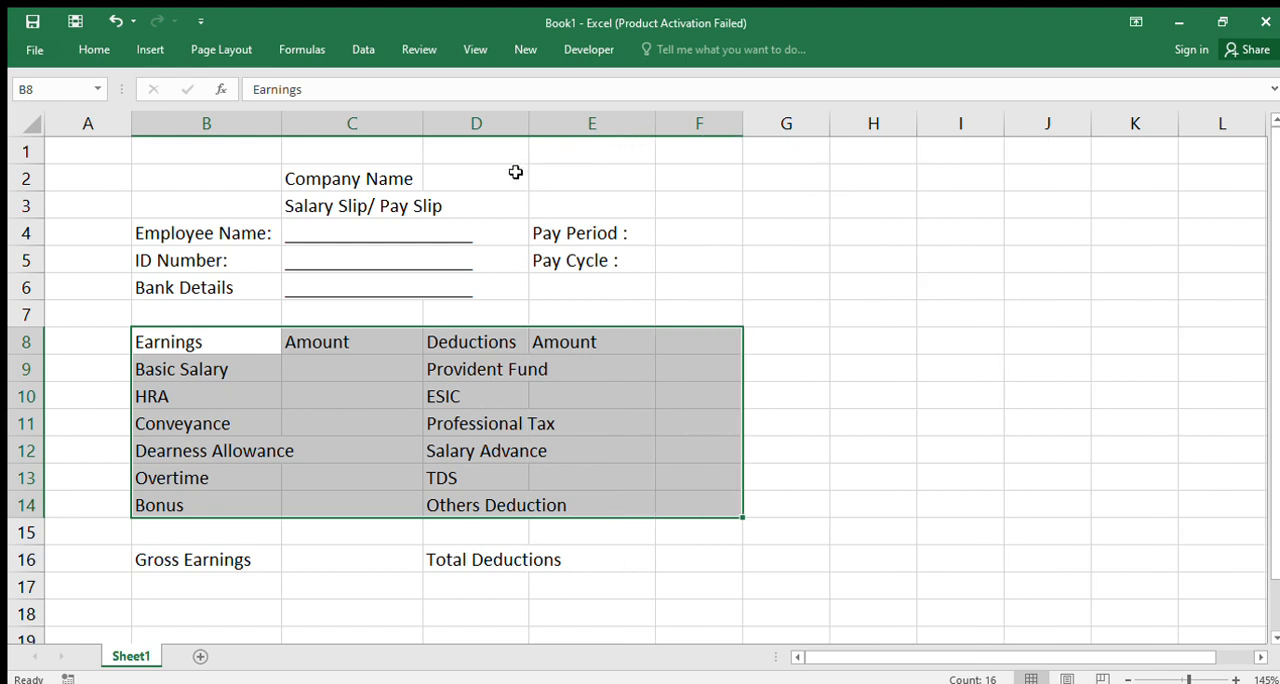
{"action": "left_click_drag", "start_coordinate": [424, 125], "coordinate": [484, 130]}
Move the Pay Period and Pay Cycle labels from E4:E5 to D4:D5
{"action": "left_click_drag", "start_coordinate": [610, 232], "coordinate": [628, 262]}
{"action": "key", "text": "ctrl+c"}
{"action": "left_click", "coordinate": [510, 235]}
{"action": "key", "text": "ctrl+v"}
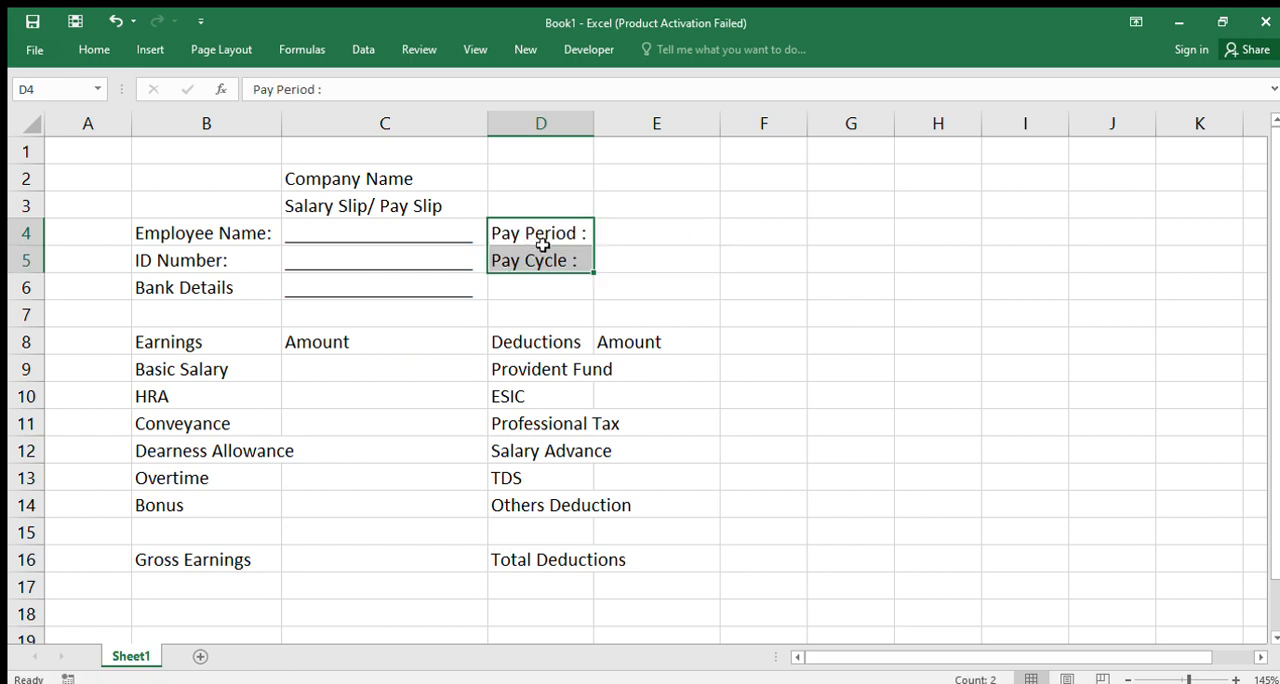
Widen column D so that the longest deduction labels fit inside it
{"action": "left_click", "coordinate": [626, 233]}
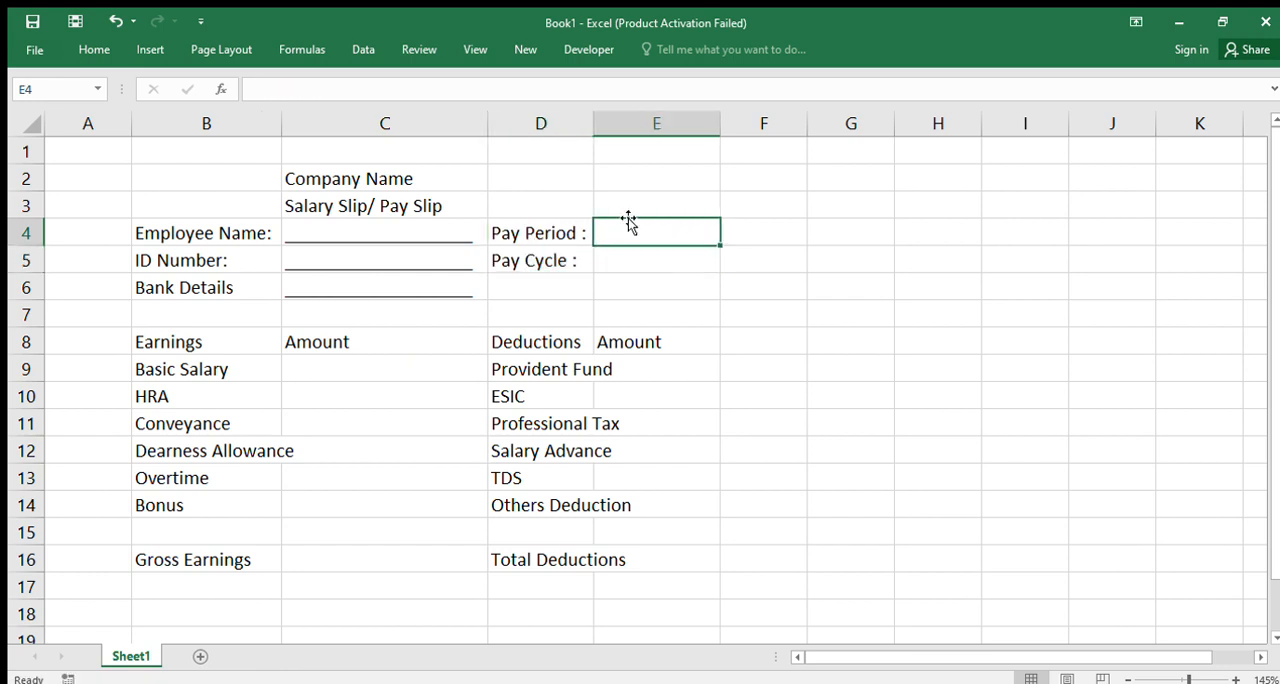
{"action": "left_click", "coordinate": [588, 123]}
{"action": "double_click", "coordinate": [594, 123]}
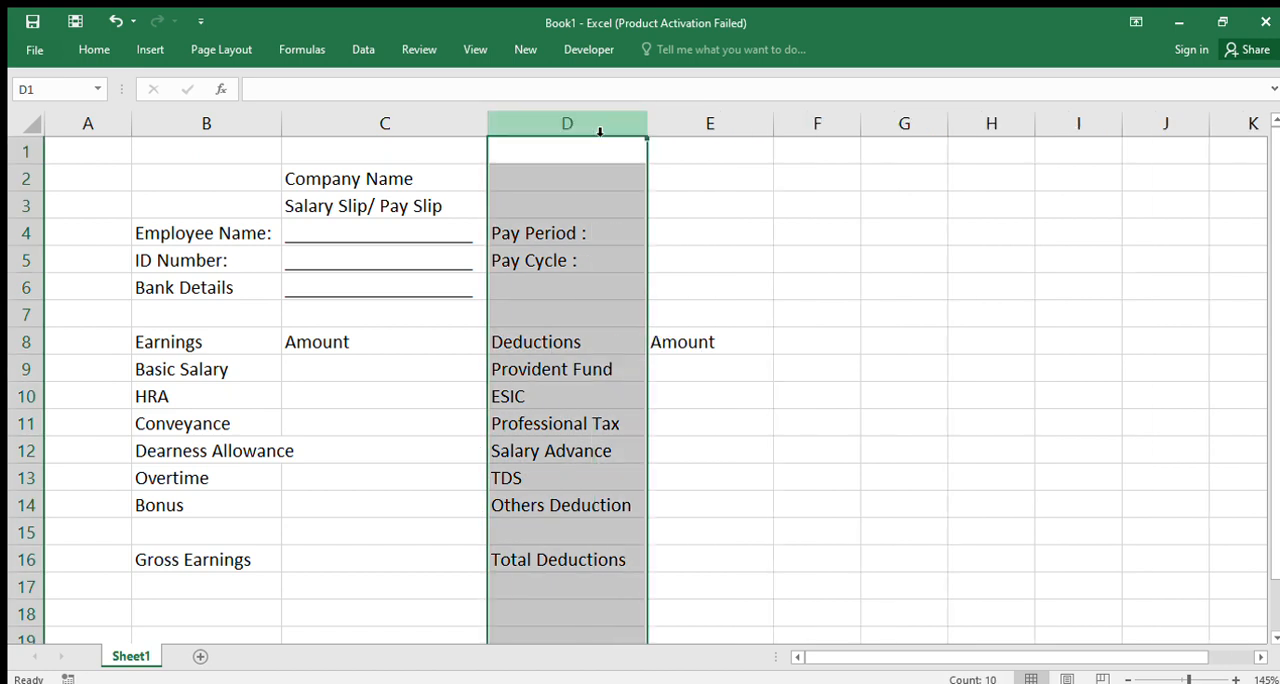
Enter a blank fill-in line of underscores in E4 beside the Pay Period label
{"action": "left_click", "coordinate": [665, 236]}
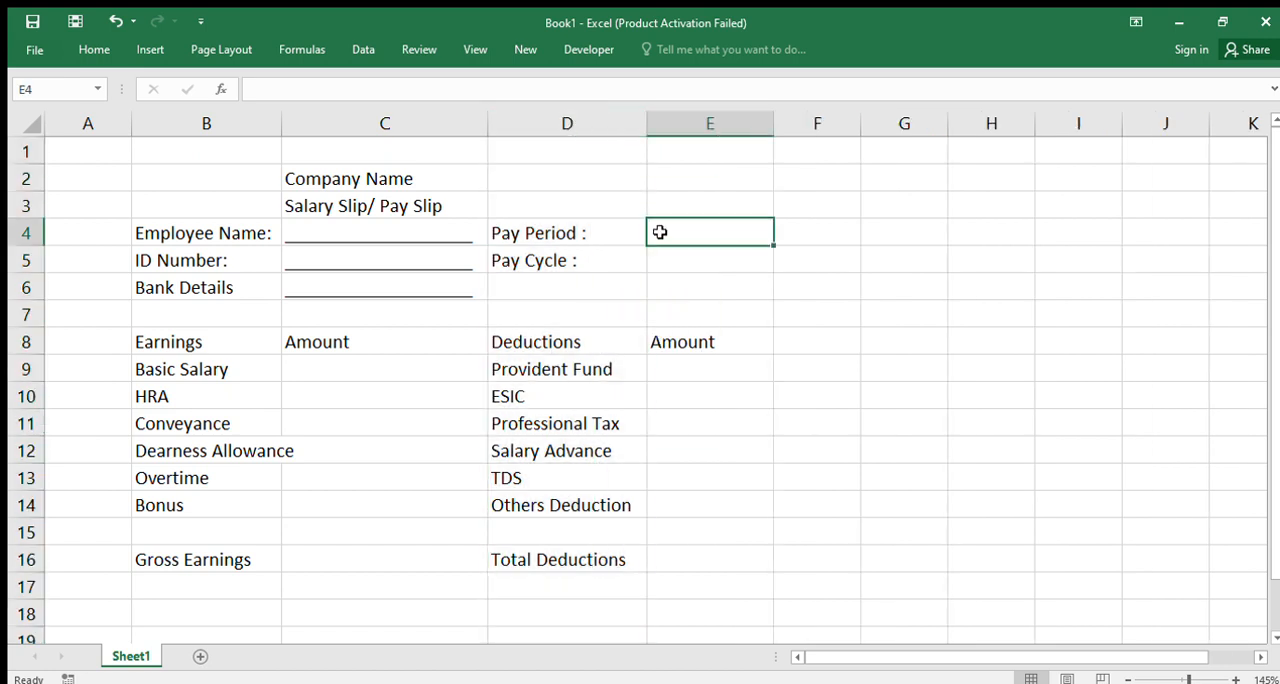
{"action": "key", "text": "Left"}
{"action": "key", "text": "Left"}
{"action": "key", "text": "Right"}
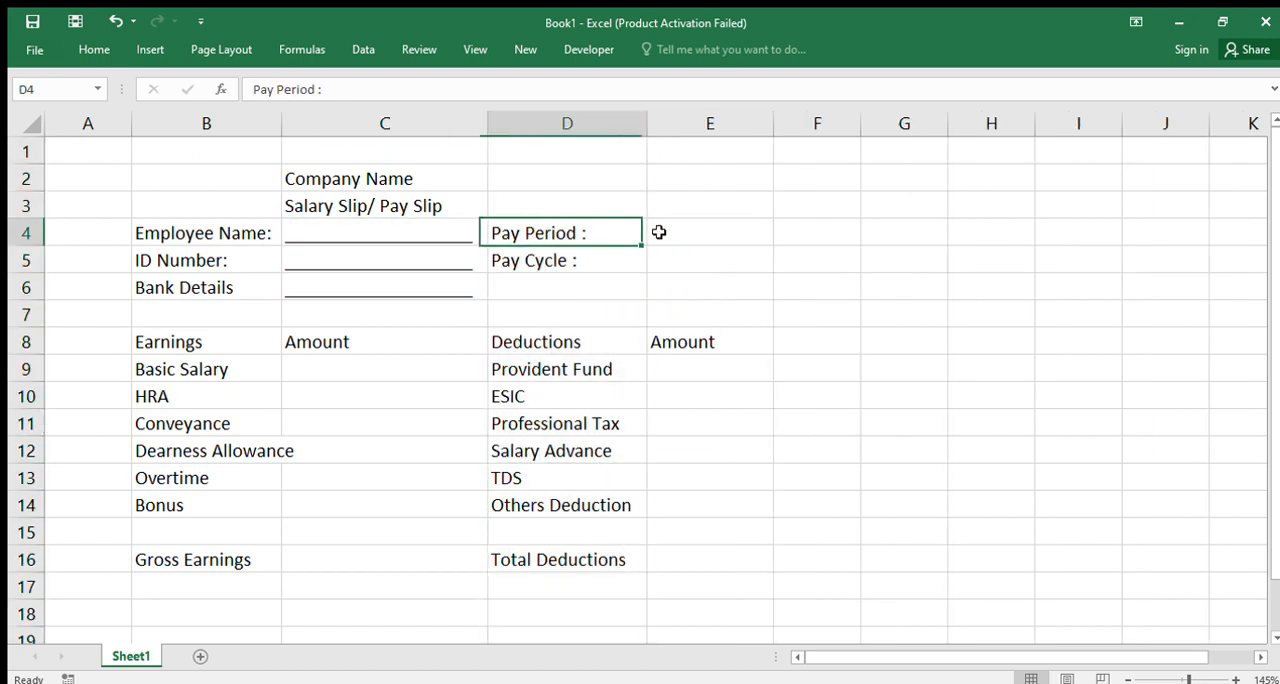
{"action": "key", "text": "Right"}
{"action": "type", "text": "___________"}
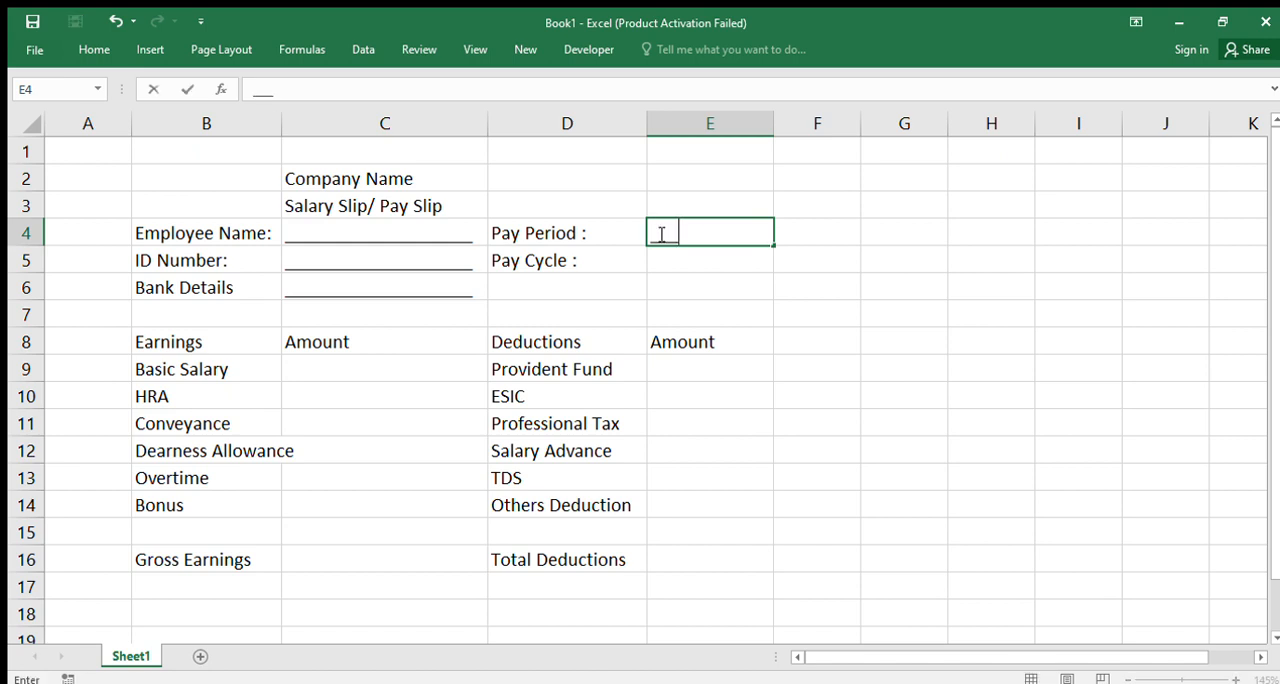
{"action": "key", "text": "Return"}
{"action": "left_click", "coordinate": [661, 234]}
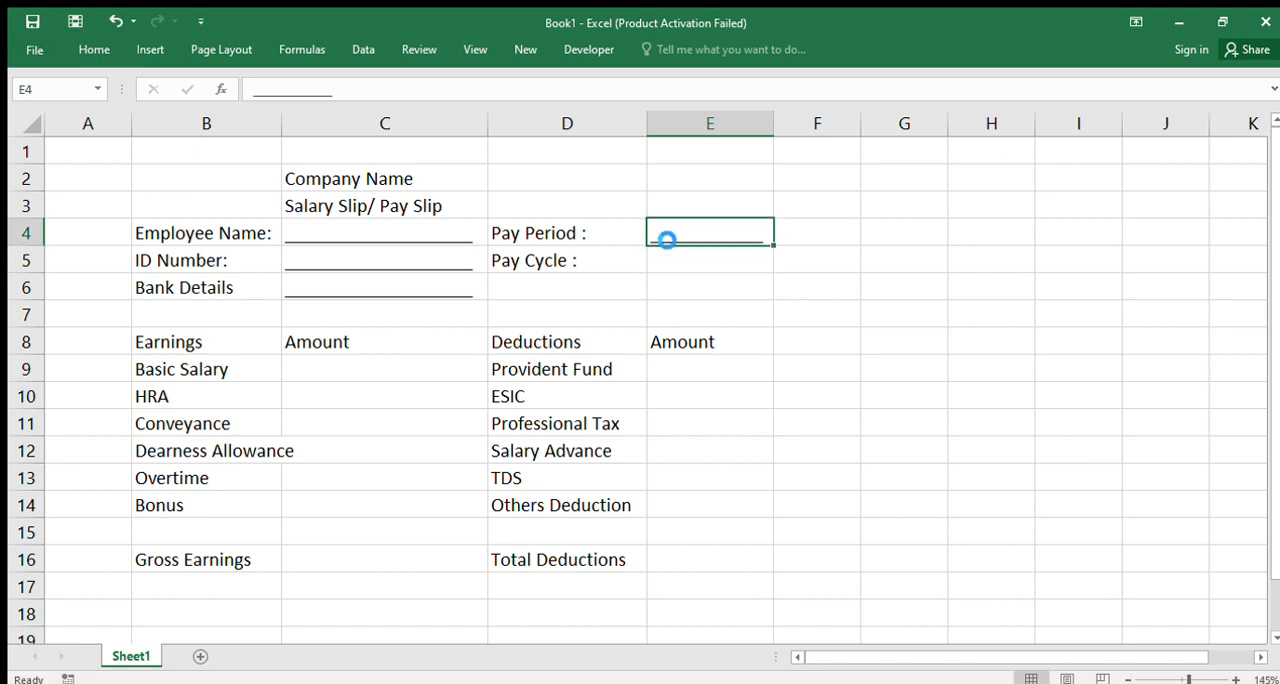
Copy the underscore line from E4 into E5 beside the Pay Cycle label
{"action": "key", "text": "ctrl+c"}
{"action": "key", "text": "Down"}
{"action": "key", "text": "ctrl+v"}
{"action": "key", "text": "Down"}
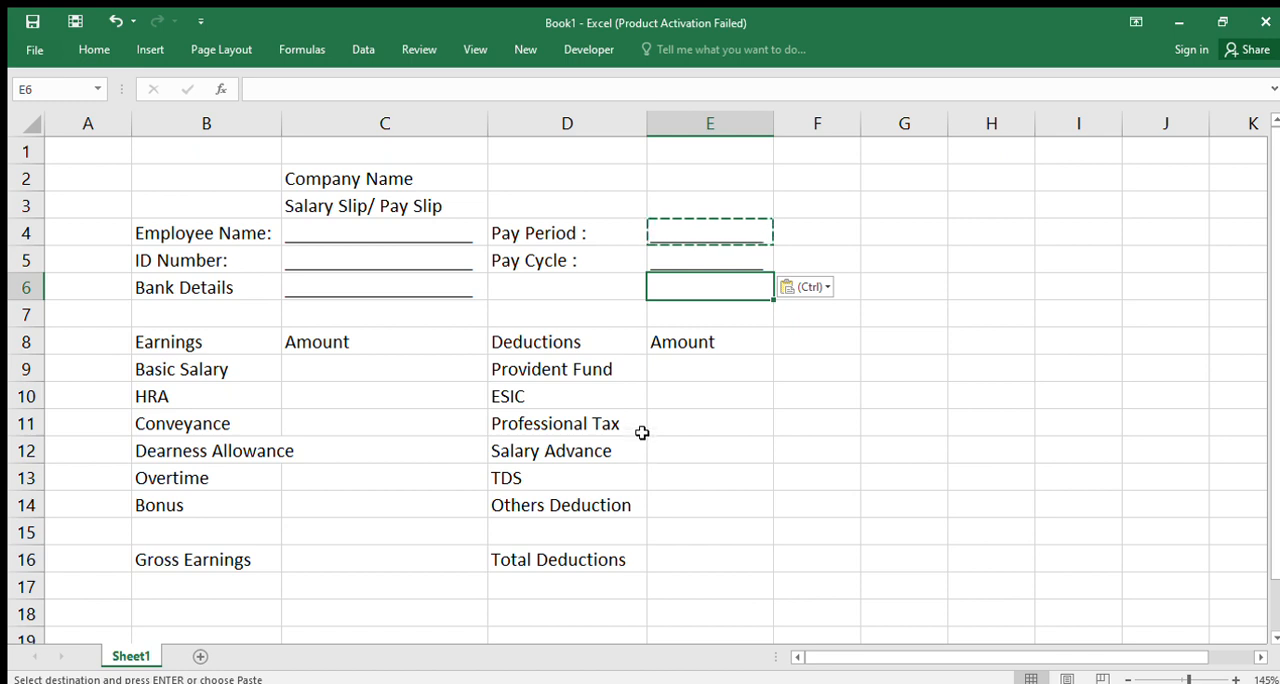
Enter "Net Salary Transferred :" followed by a long underscore line in B18, leaving row 17 blank
{"action": "scroll", "coordinate": [257, 544], "scroll_direction": "down", "scroll_amount": 3}
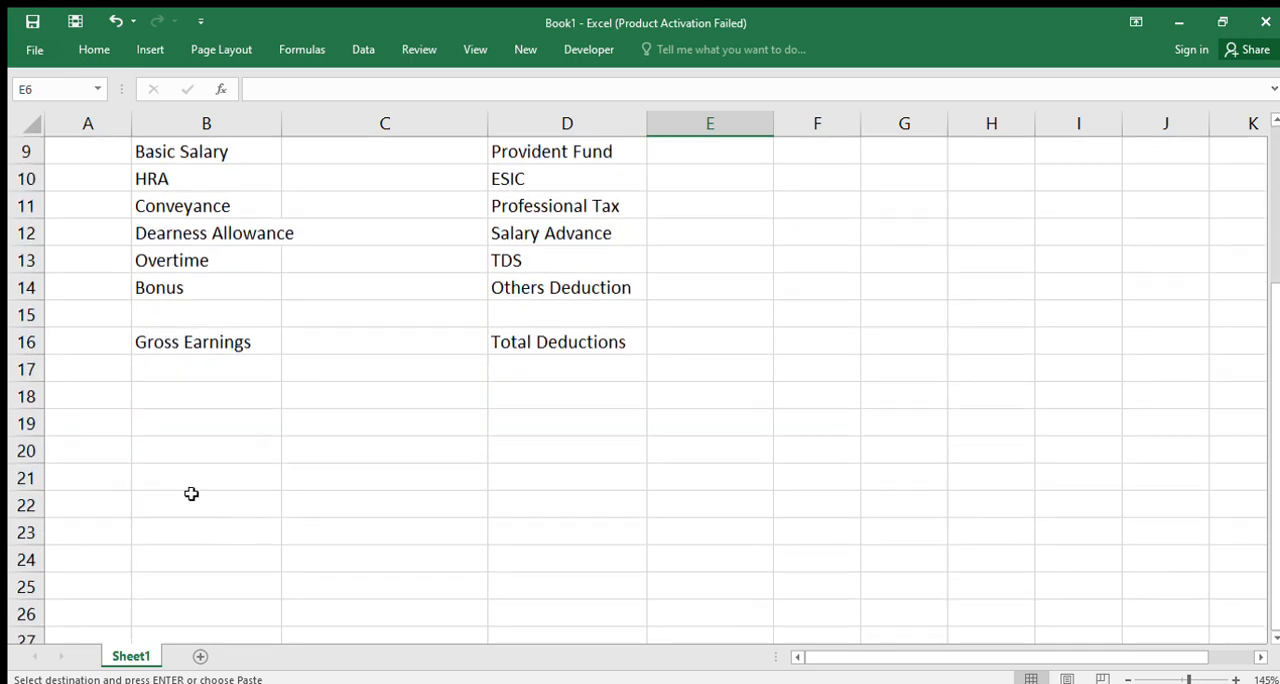
{"action": "left_click", "coordinate": [160, 393]}
{"action": "type", "text": "net salay"}
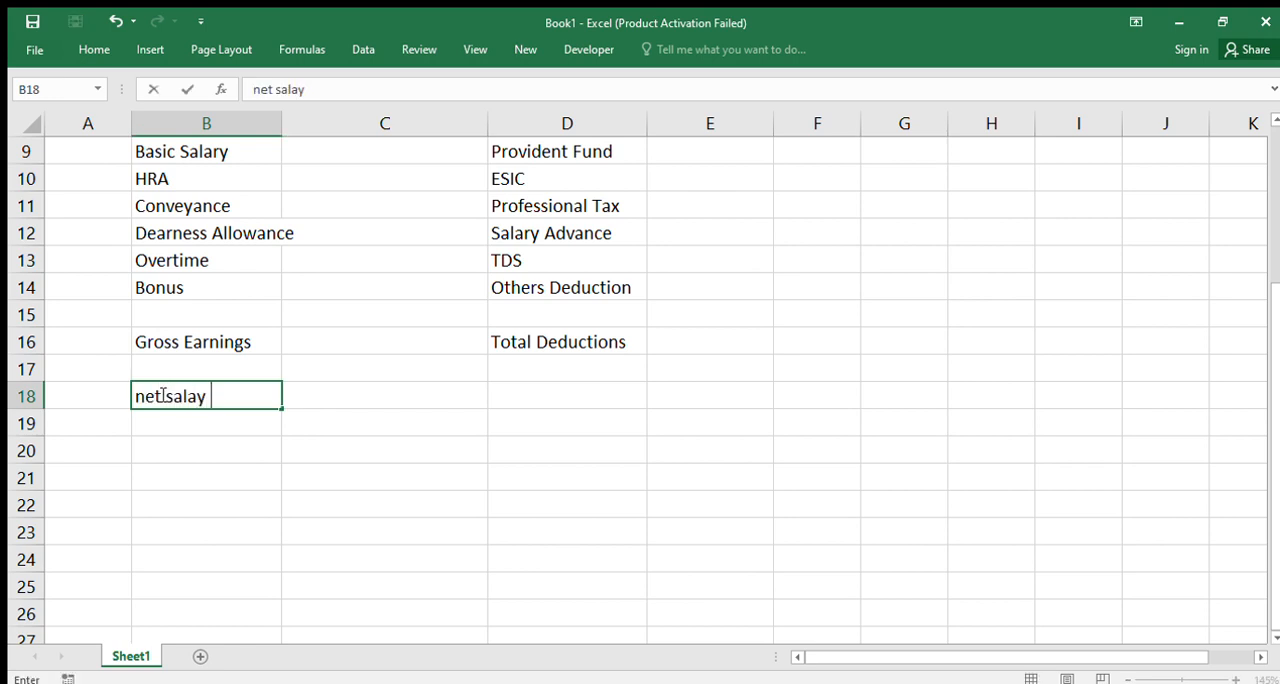
{"action": "key", "text": "shift+Left"}
{"action": "key", "text": "Right"}
{"action": "key", "text": "Left"}
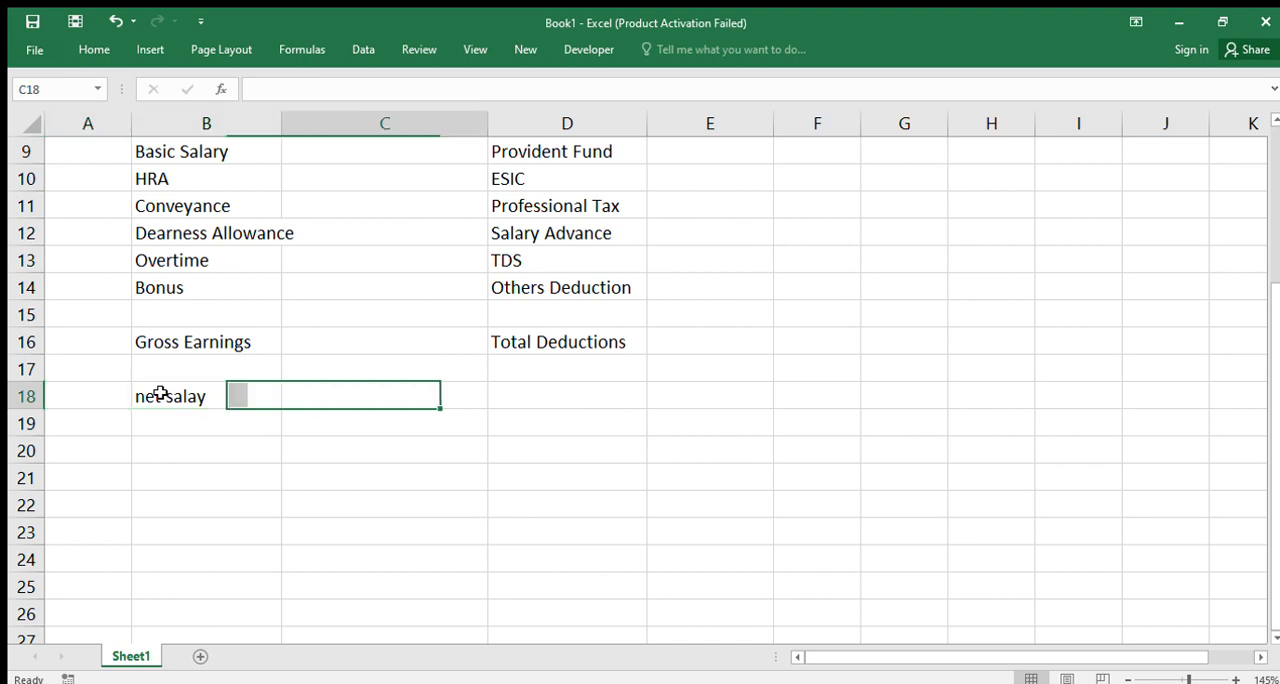
{"action": "type", "text": "Net"}
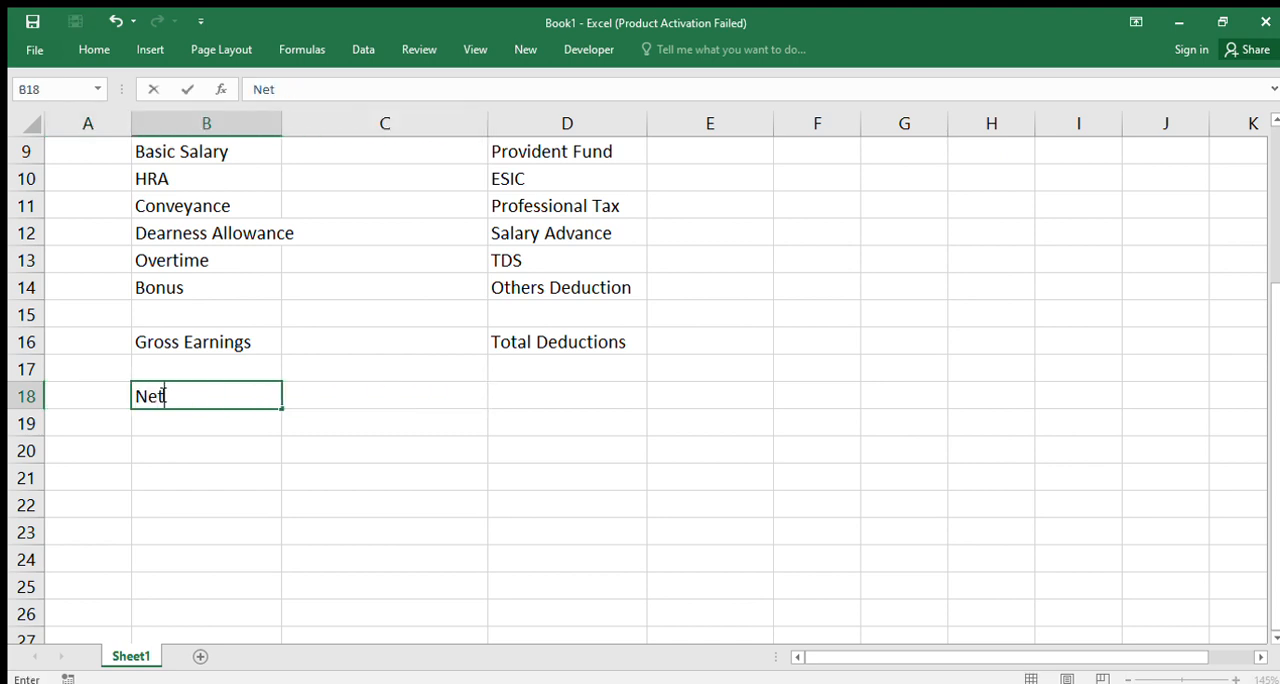
{"action": "type", "text": " Salary"}
{"action": "key", "text": "BackSpace"}
{"action": "type", "text": "ry Tra"}
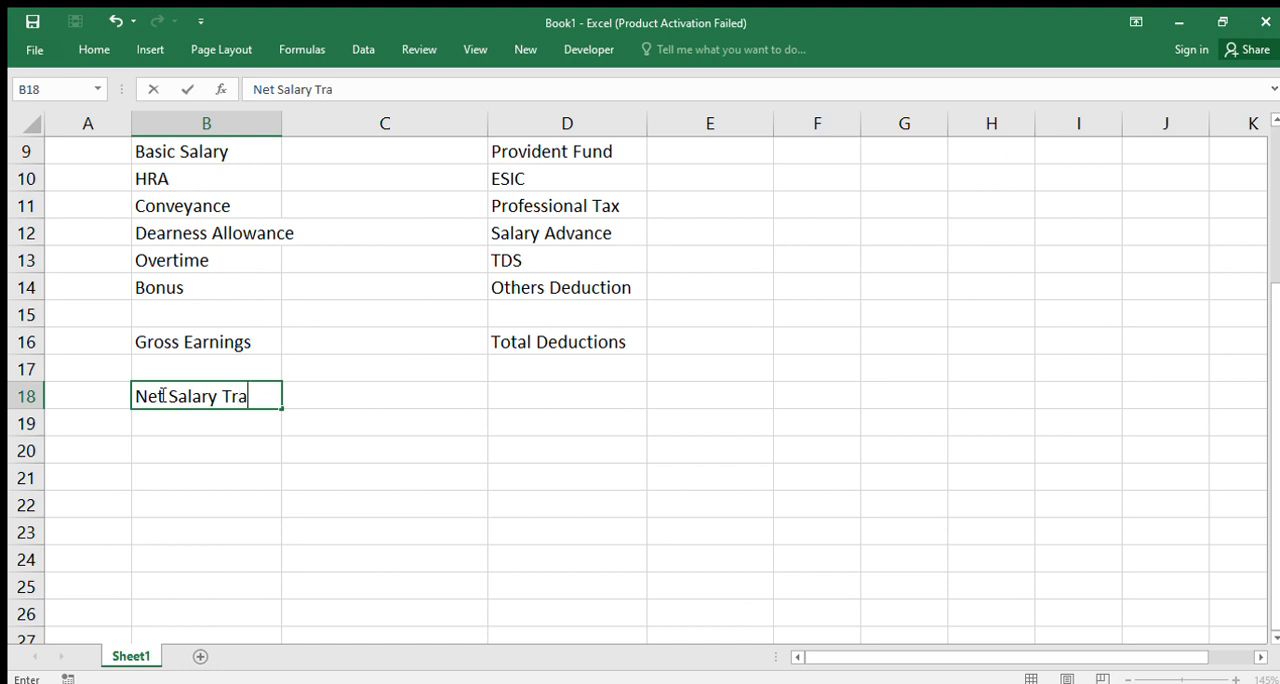
{"action": "type", "text": "nsferred"}
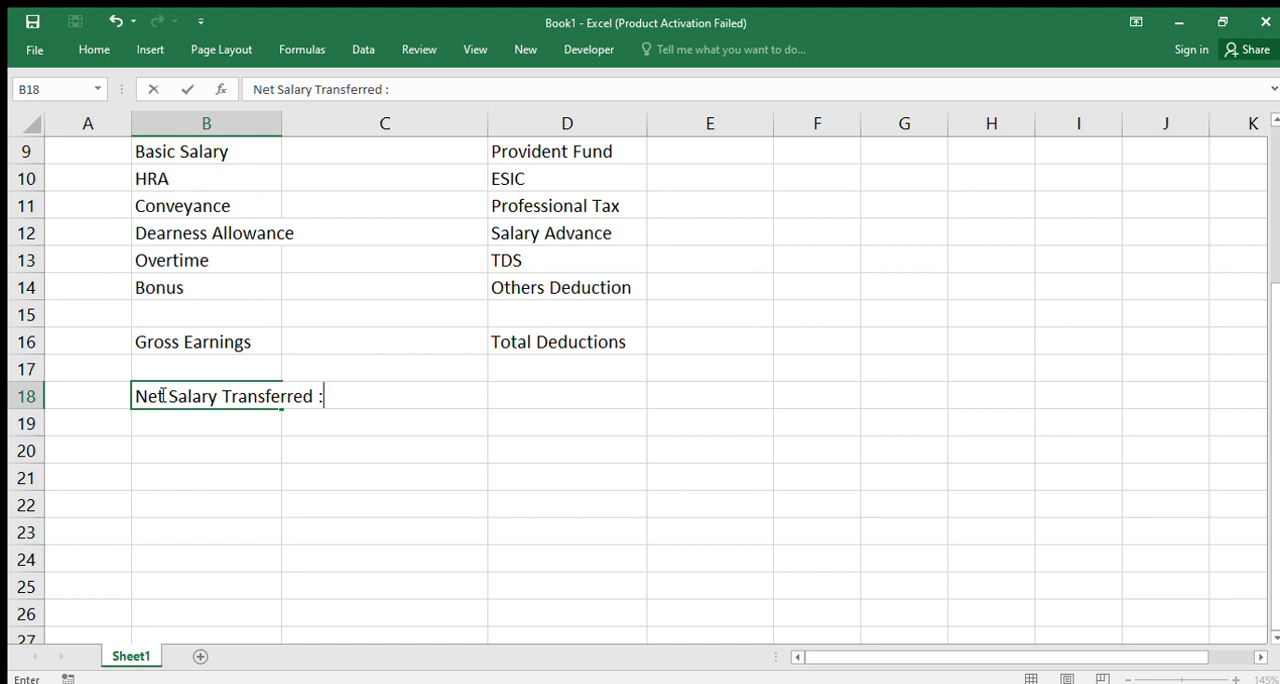
{"action": "type", "text": " :__________________________________________"}
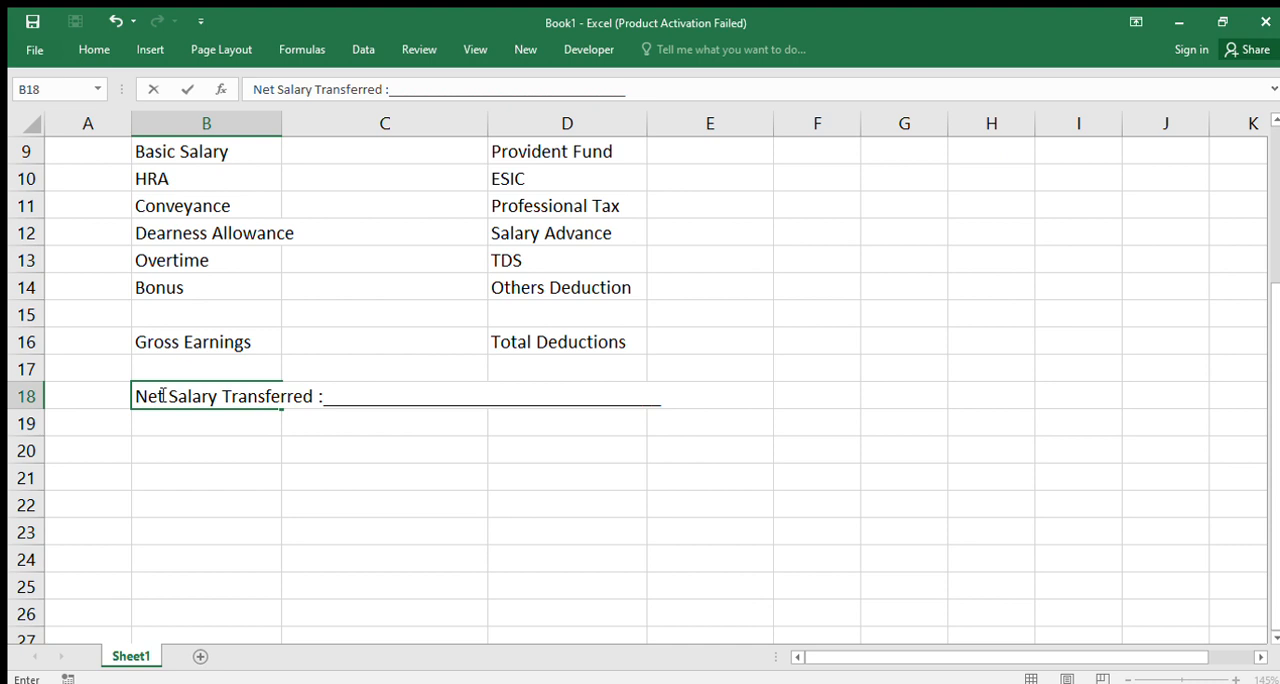
{"action": "key", "text": "Return"}
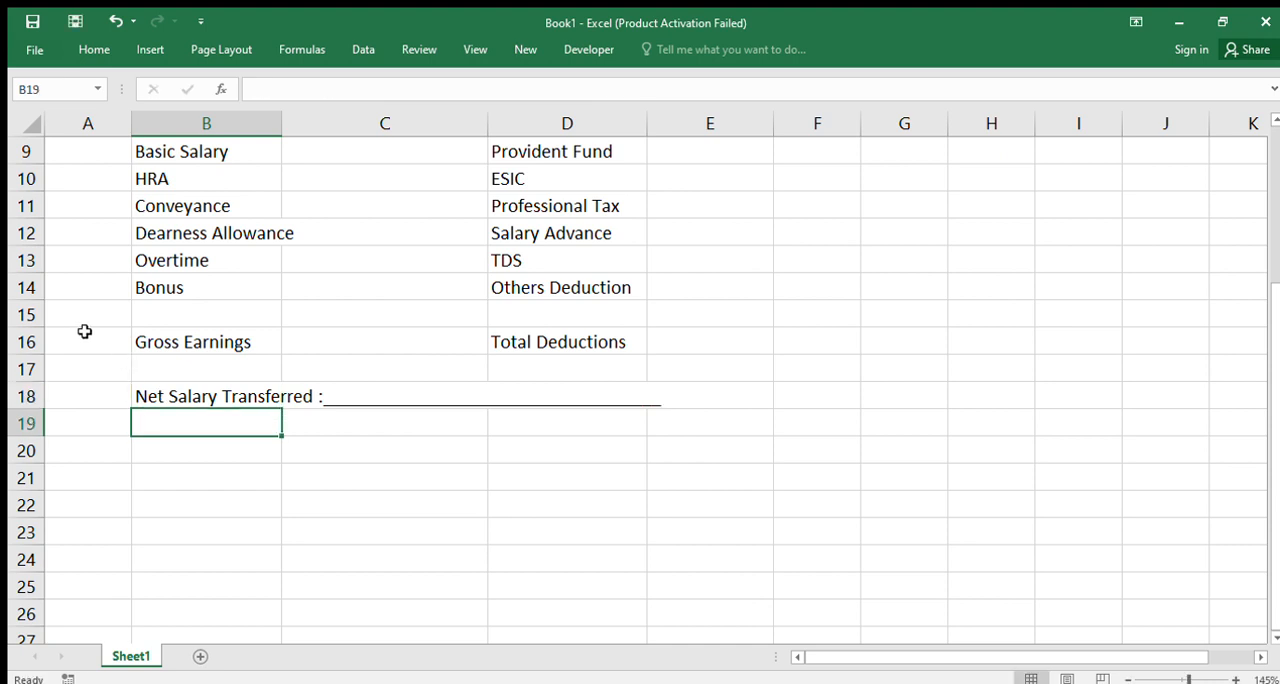
Enter "Prepared BY" followed by a row of dots in B20, leaving row 19 blank
{"action": "left_click", "coordinate": [156, 440]}
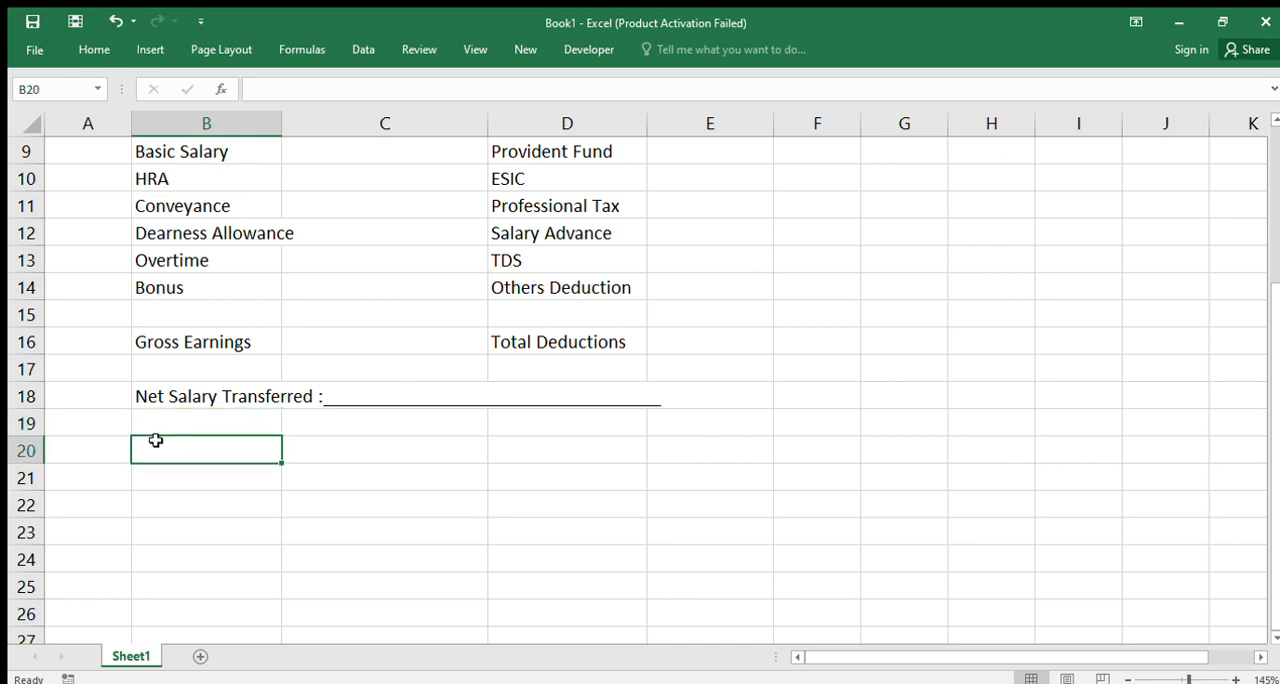
{"action": "type", "text": "Pre"}
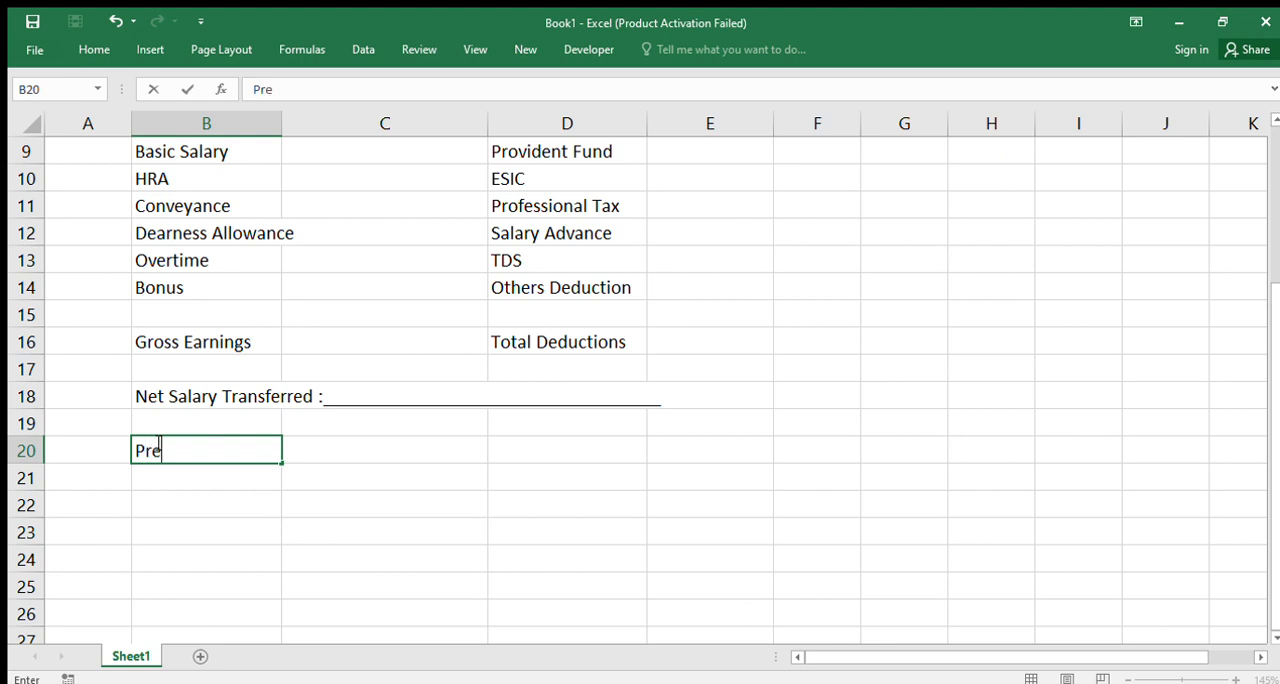
{"action": "type", "text": "pared "}
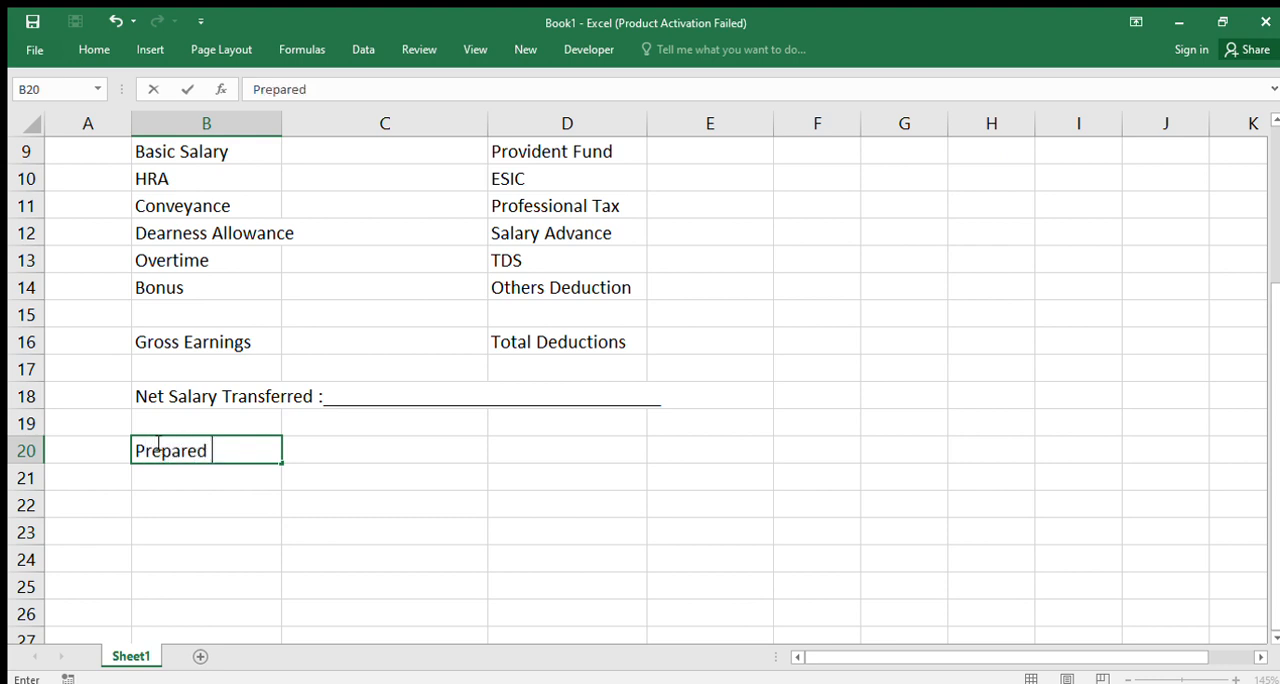
{"action": "type", "text": "BY........................."}
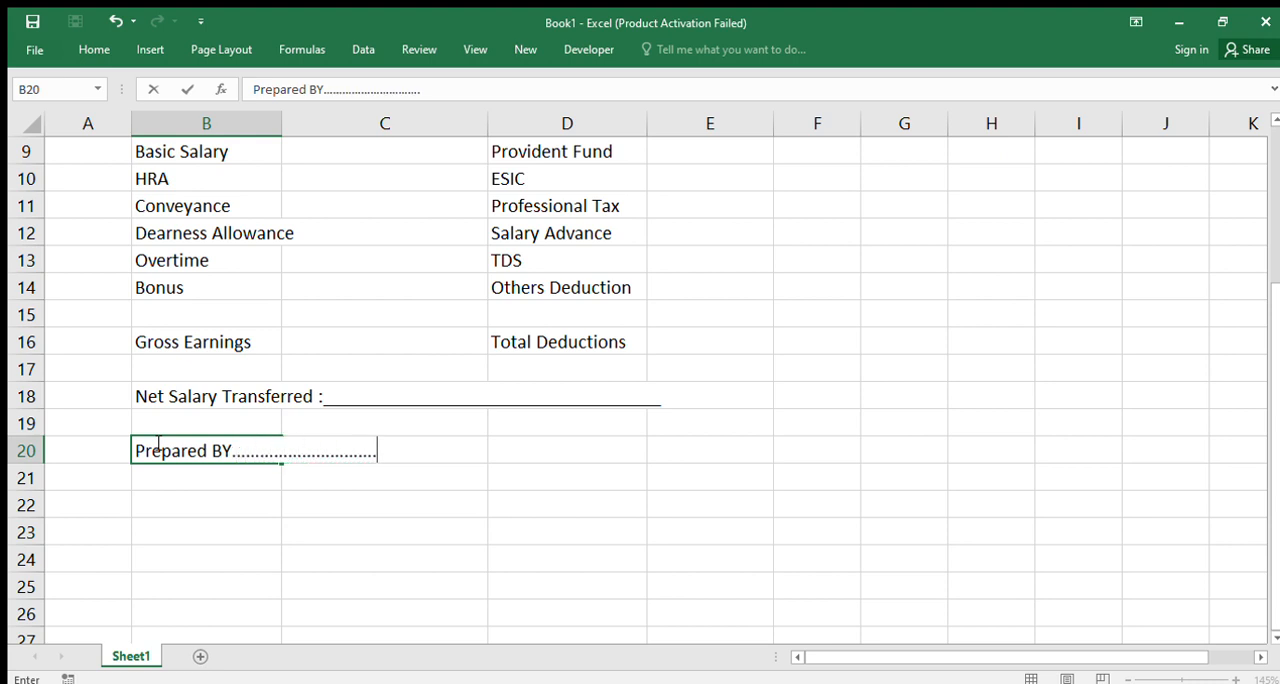
Remove the row of dots from B20, keeping only the text "Prepared BY"
{"action": "key", "text": "shift+Left"}
{"action": "key", "text": "Right"}
{"action": "key", "text": "Left"}
{"action": "key", "text": "F2"}
{"action": "key", "text": "shift+Left"}
{"action": "key", "text": "shift+Left"}
{"action": "key", "text": "shift+Left"}
{"action": "key", "text": "shift+Left"}
{"action": "key", "text": "shift+Left"}
{"action": "key", "text": "shift+Left"}
{"action": "key", "text": "shift+Left"}
{"action": "key", "text": "shift+Left"}
{"action": "key", "text": "shift+Left"}
{"action": "key", "text": "shift+Left"}
{"action": "key", "text": "shift+Left"}
{"action": "key", "text": "shift+Left"}
{"action": "key", "text": "shift+Left"}
{"action": "key", "text": "shift+Left"}
{"action": "key", "text": "shift+Left"}
{"action": "key", "text": "shift+Left"}
{"action": "key", "text": "shift+Left"}
{"action": "key", "text": "shift+Left"}
{"action": "key", "text": "shift+Left"}
{"action": "key", "text": "shift+Left"}
{"action": "key", "text": "shift+Right"}
{"action": "key", "text": "shift+Right"}
{"action": "key", "text": "shift+Right"}
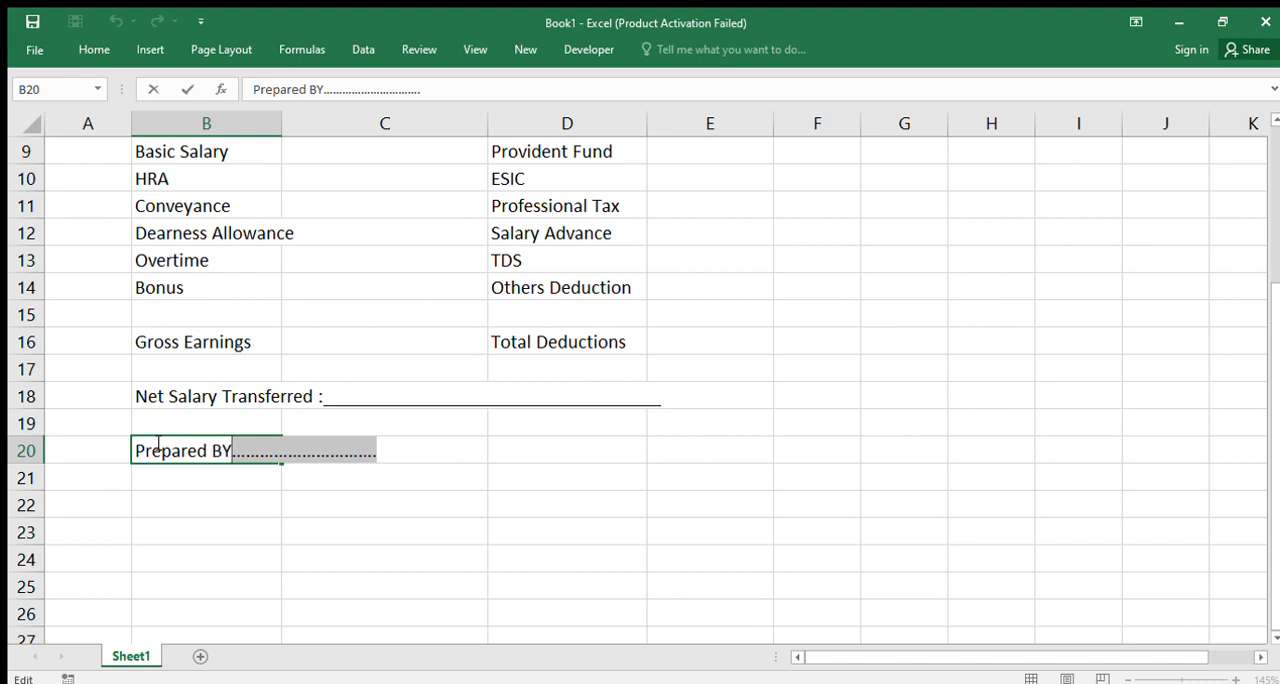
{"action": "key", "text": "BackSpace"}
{"action": "key", "text": "Return"}
Enter an underscore signature line in C20 beside the Prepared BY label
{"action": "key", "text": "Up"}
{"action": "key", "text": "Right"}
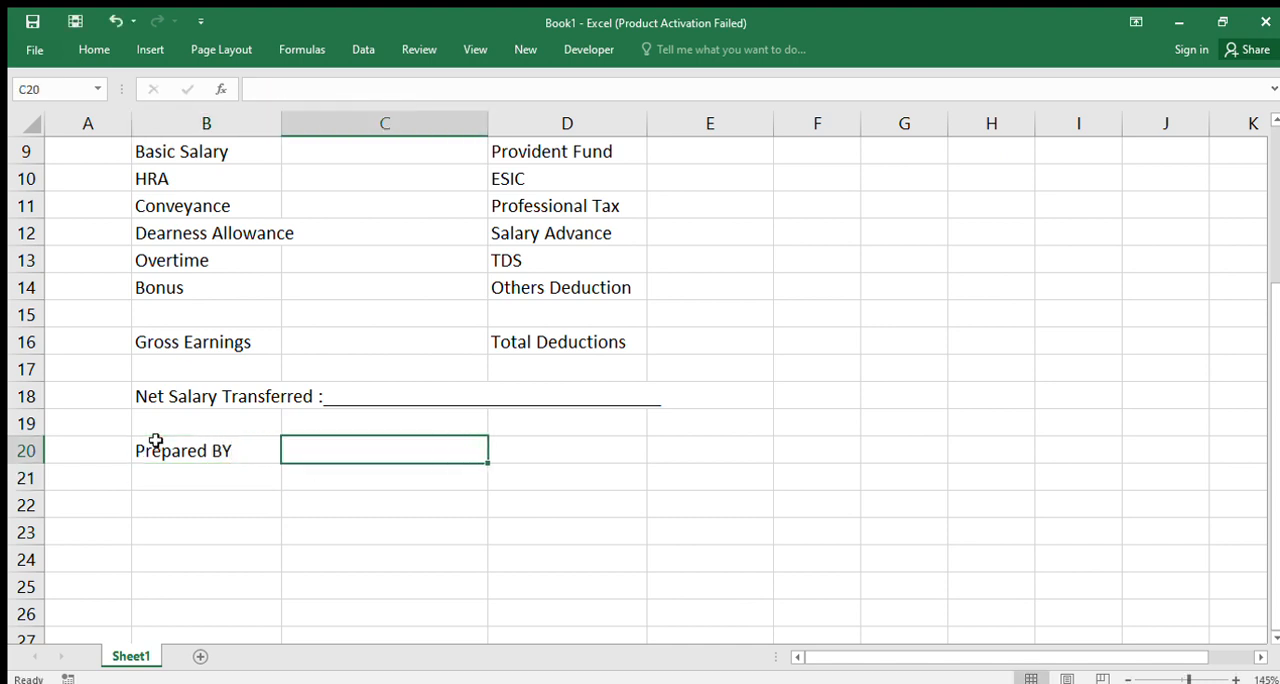
{"action": "type", "text": "_"}
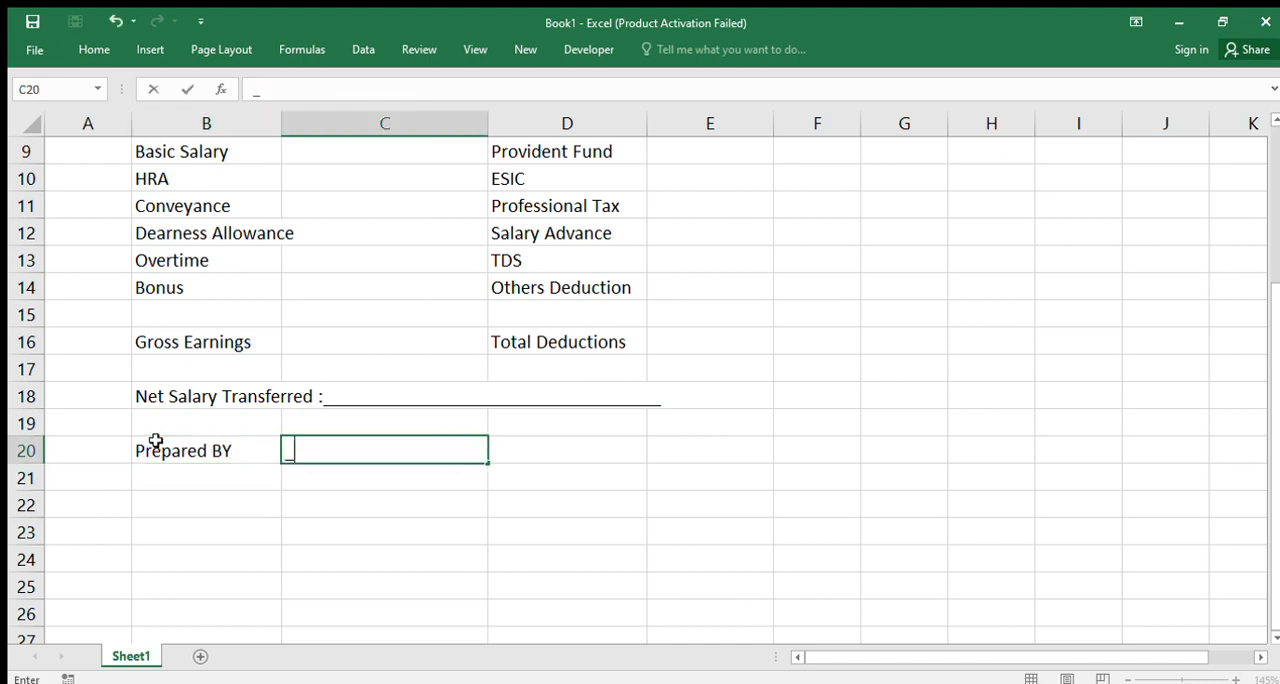
{"action": "type", "text": "___________"}
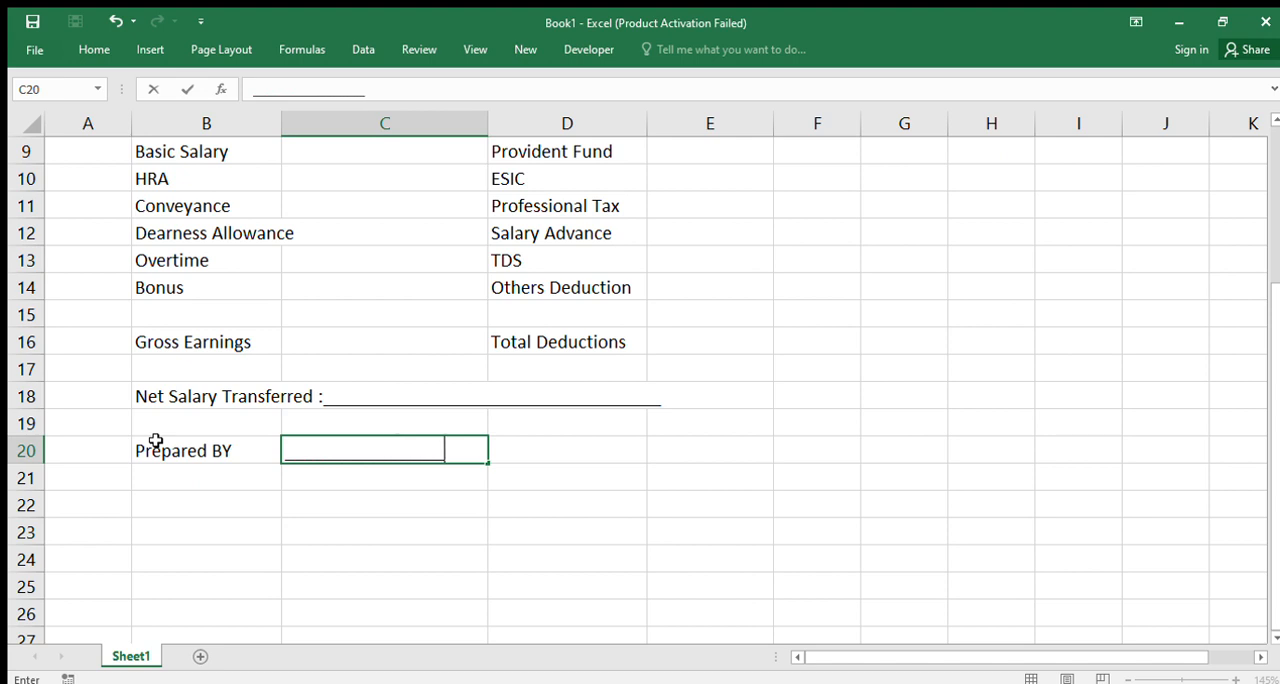
{"action": "key", "text": "Tab"}
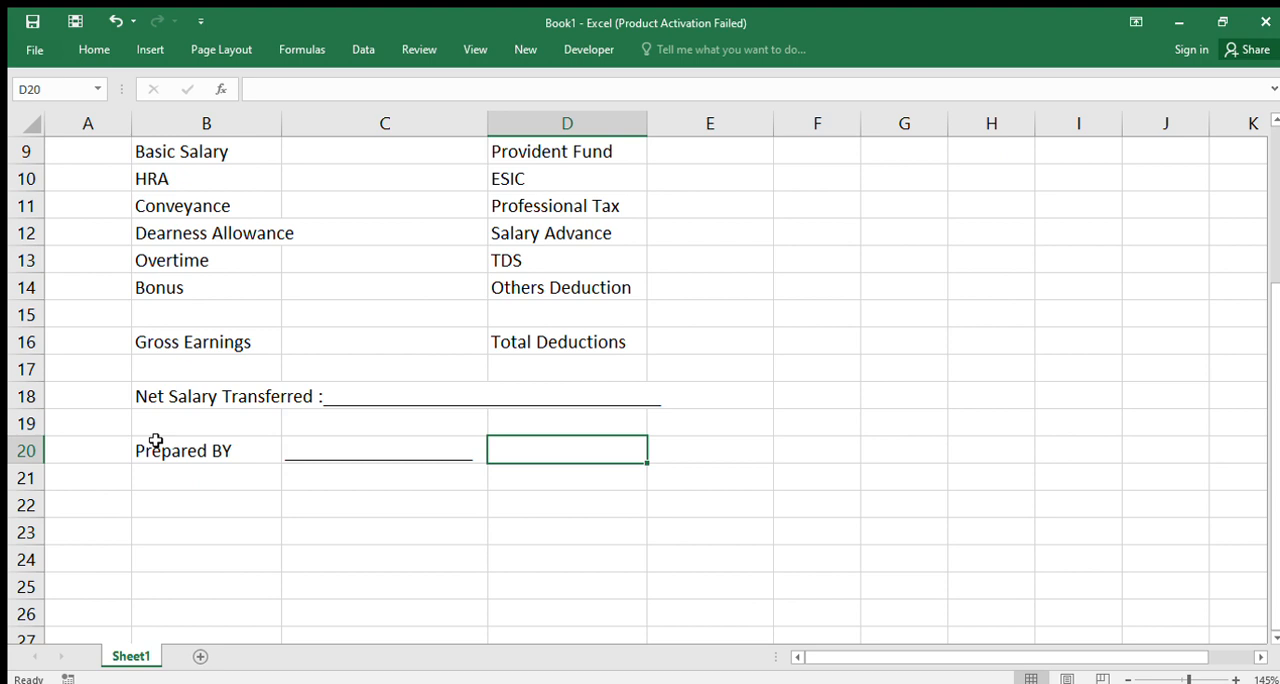
Enter the label "Received By" in D20, on the same row as Prepared BY
{"action": "type", "text": "Receivend"}
{"action": "key", "text": "BackSpace"}
{"action": "key", "text": "BackSpace"}
{"action": "type", "text": "d B"}
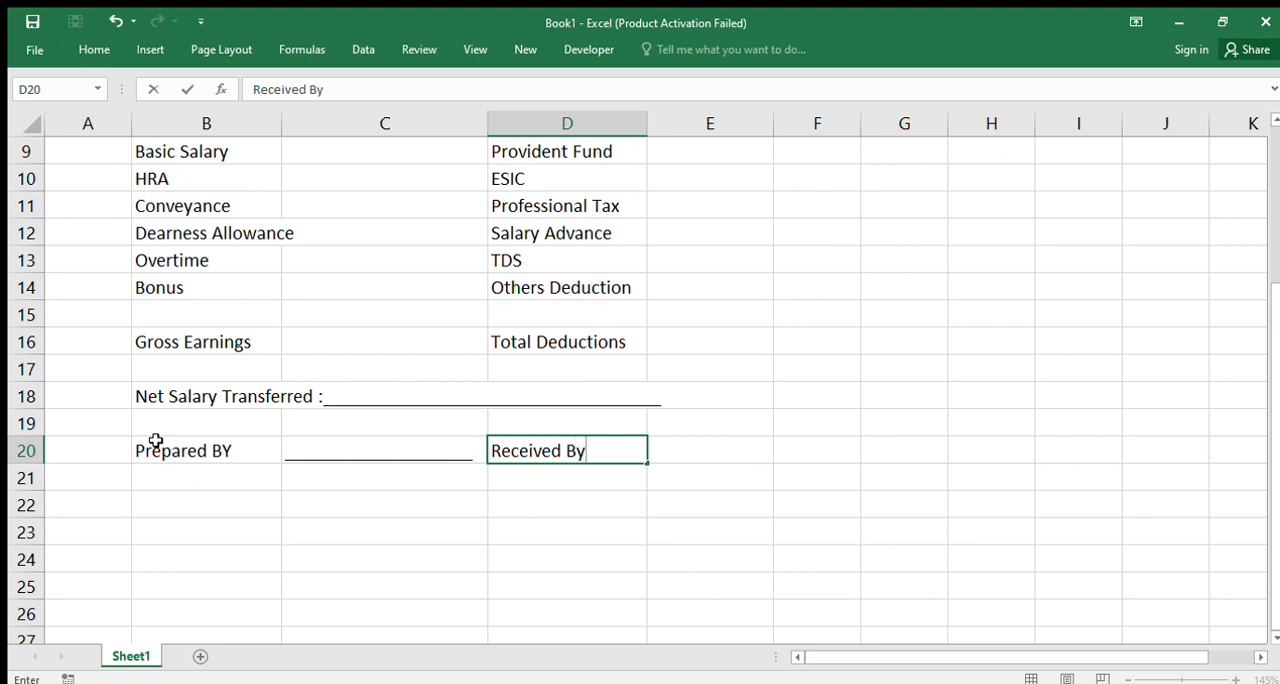
{"action": "type", "text": "y"}
Enter an underscore signature line in E20 beside the Received By label
{"action": "key", "text": "Tab"}
{"action": "type", "text": "__________"}
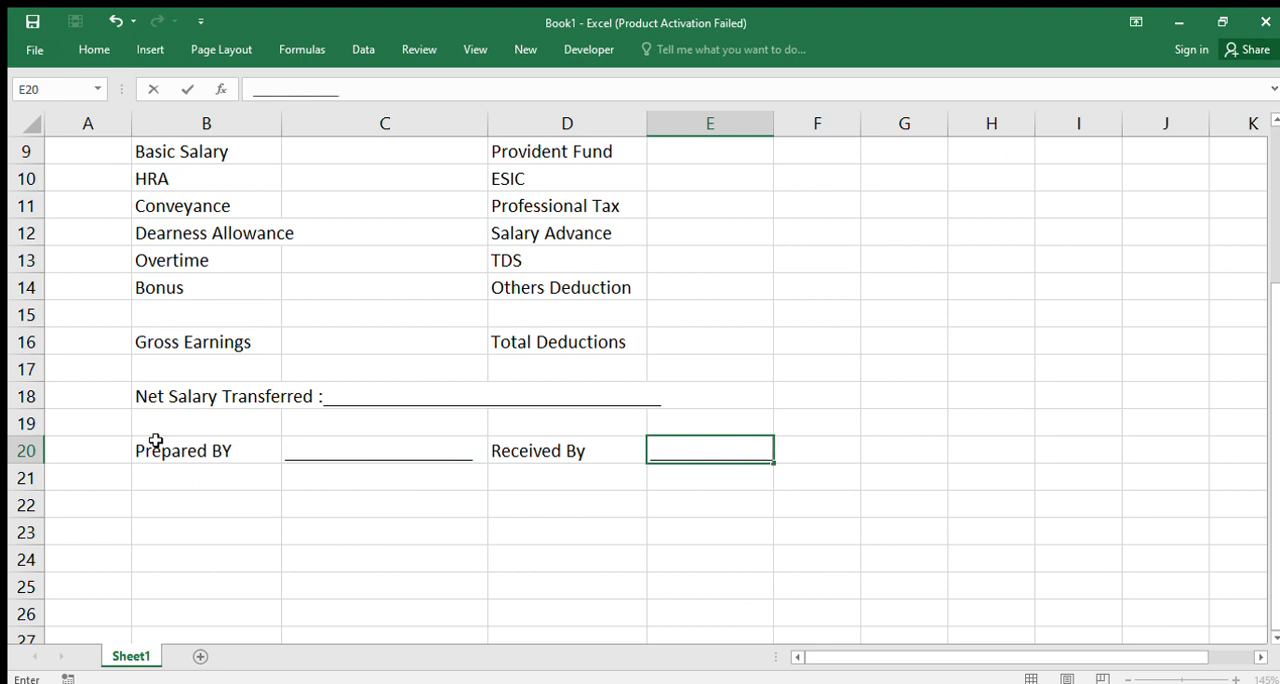
{"action": "key", "text": "Return"}
{"action": "key", "text": "Up"}
{"action": "key", "text": "Right"}
{"action": "key", "text": "Right"}
{"action": "key", "text": "ctrl+c"}
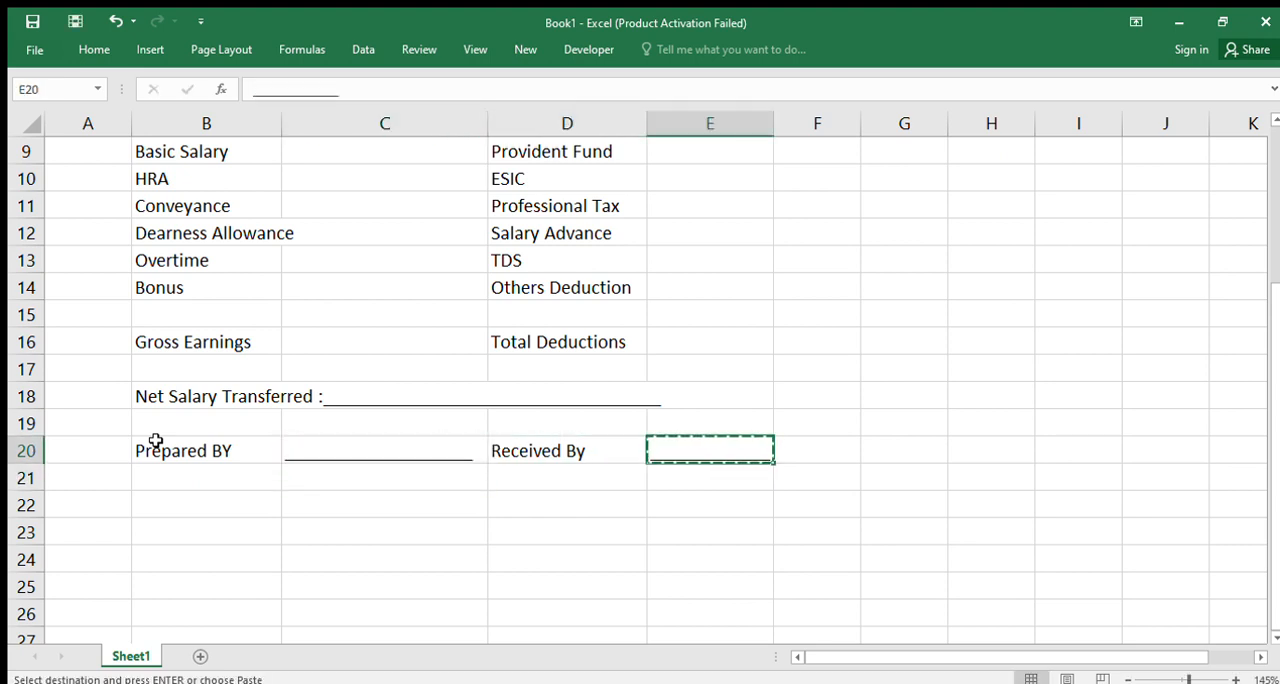
Merge and center the Company Name title across B2:E2
{"action": "scroll", "coordinate": [606, 428], "scroll_direction": "up", "scroll_amount": 3}
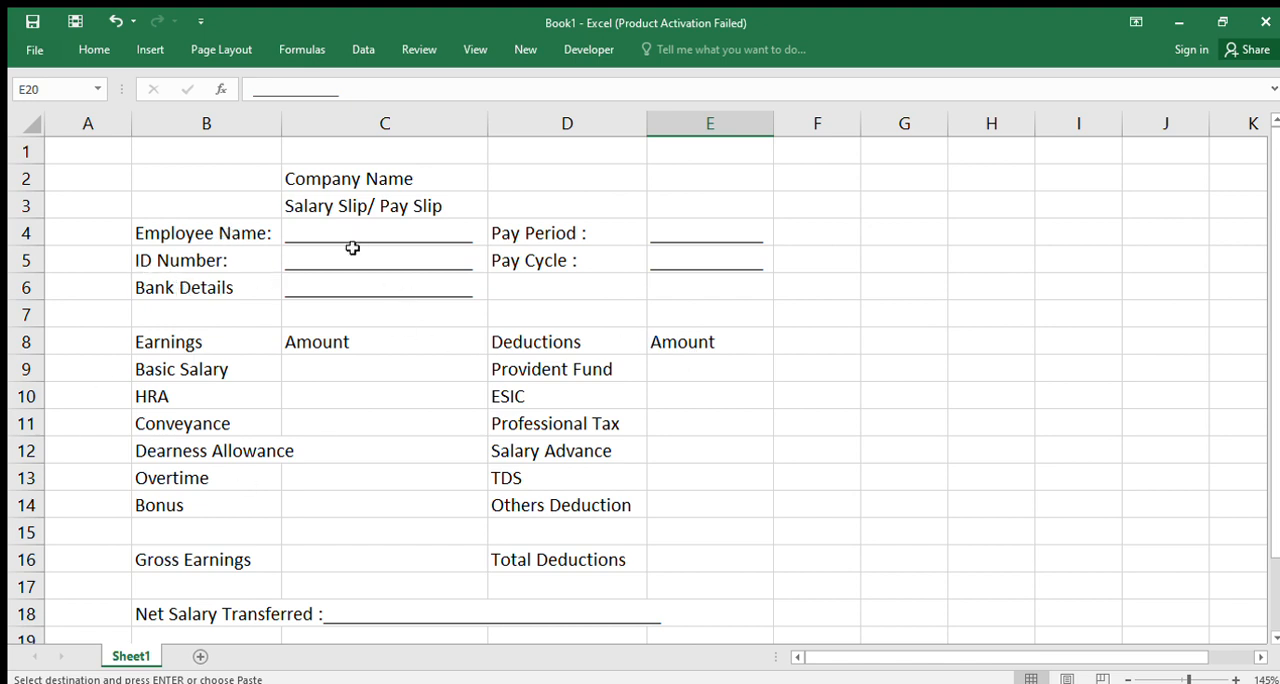
{"action": "left_click_drag", "start_coordinate": [149, 167], "coordinate": [655, 178]}
{"action": "left_click", "coordinate": [94, 49]}
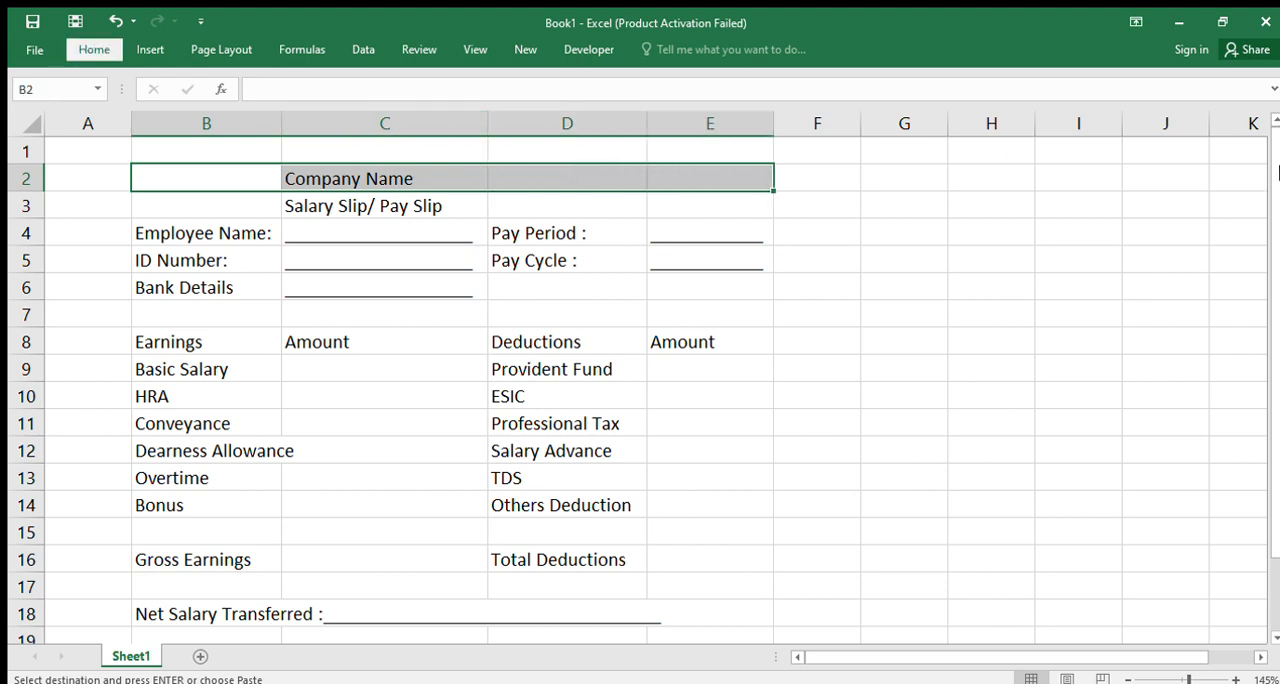
{"action": "left_click", "coordinate": [1270, 138]}
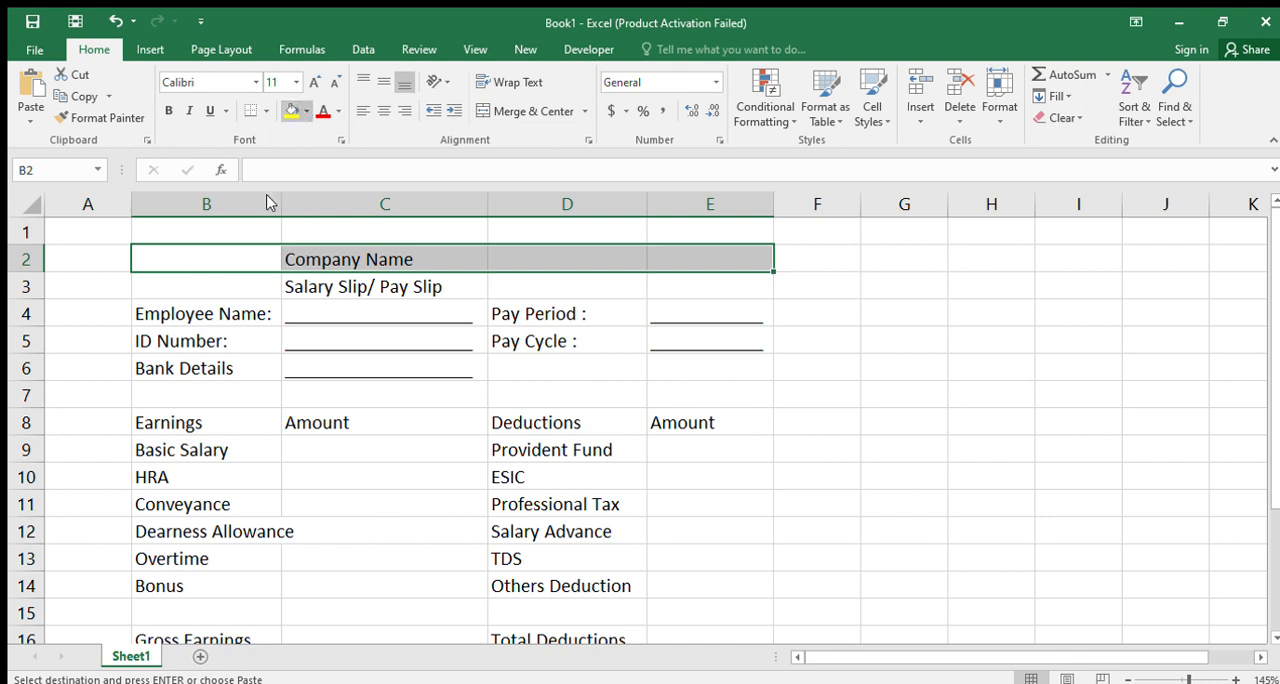
{"action": "left_click", "coordinate": [490, 84]}
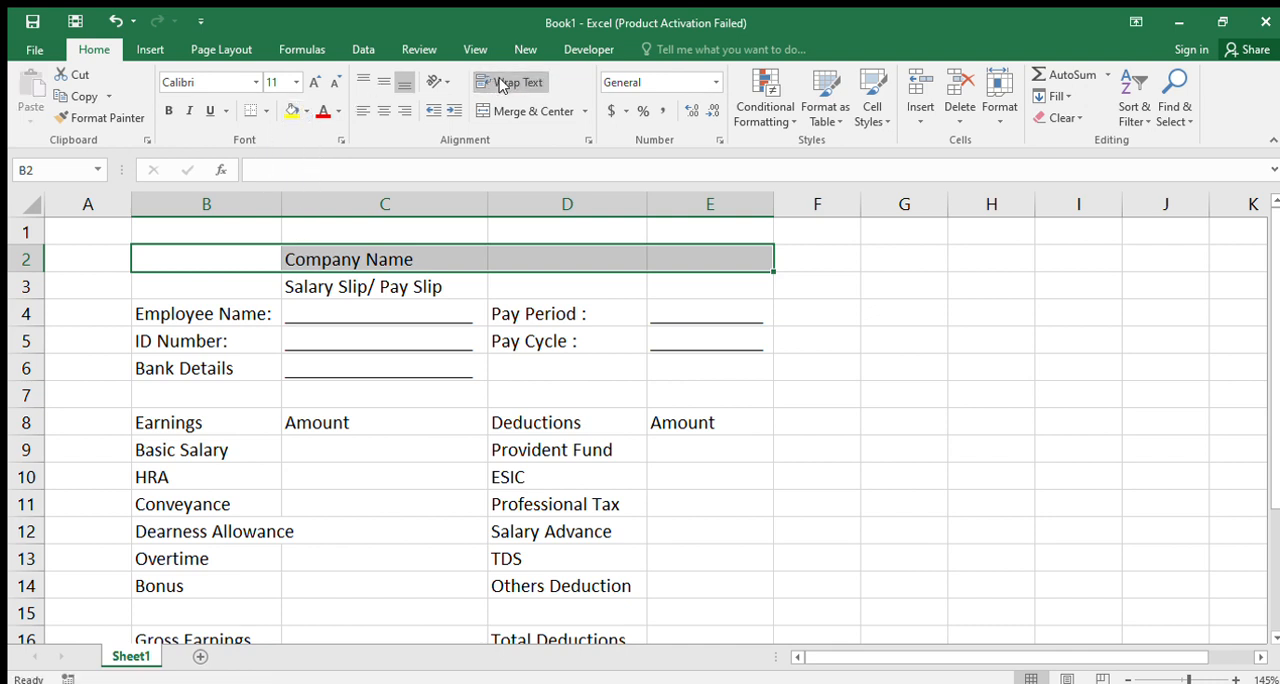
{"action": "left_click", "coordinate": [512, 111]}
Merge and center the Salary Slip/ Pay Slip title across B3:E3
{"action": "left_click_drag", "start_coordinate": [188, 288], "coordinate": [671, 289]}
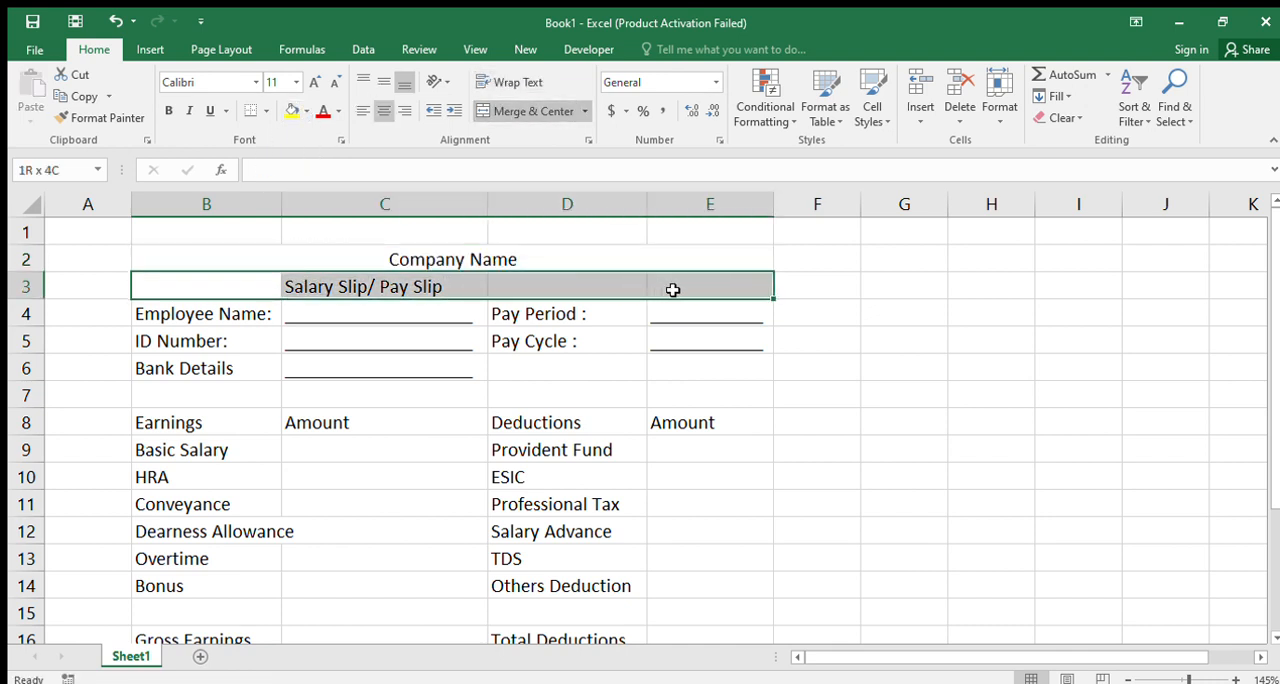
{"action": "left_click", "coordinate": [530, 111]}
{"action": "left_click", "coordinate": [193, 316]}
{"action": "left_click_drag", "start_coordinate": [193, 316], "coordinate": [700, 363]}
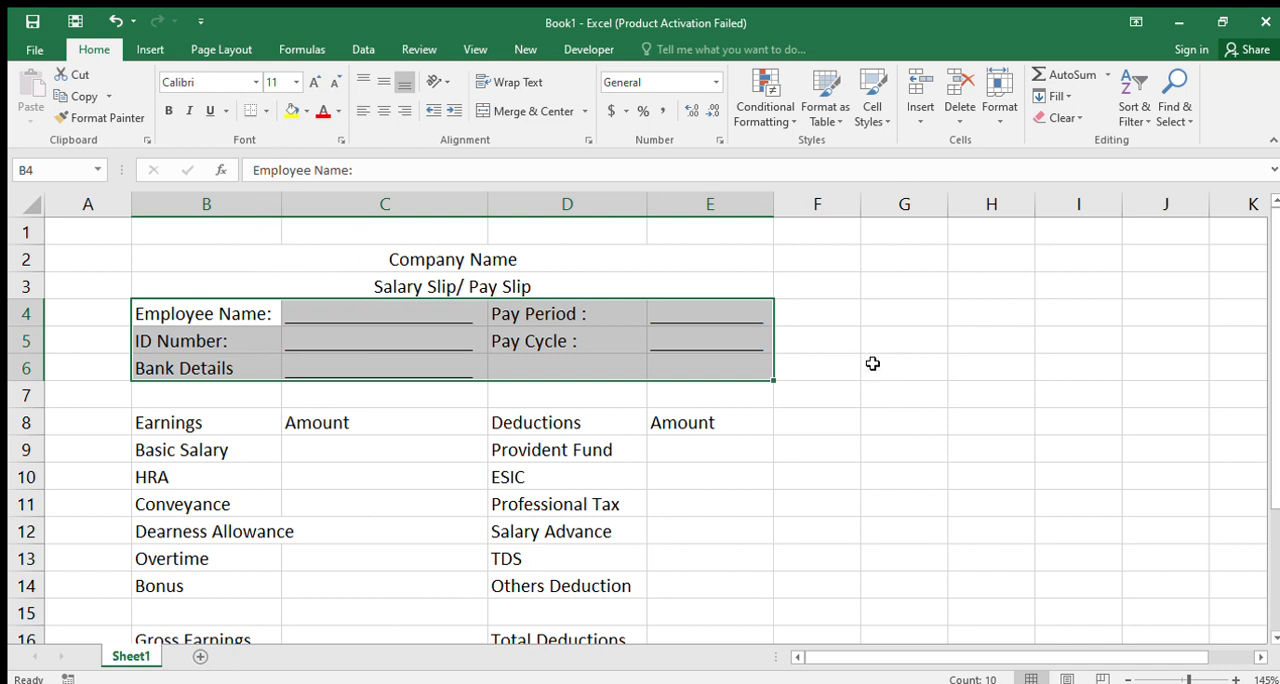
Add borders to the table header row B8:E8 and to all cells of the earnings and deductions table B9:E16
{"action": "left_click_drag", "start_coordinate": [155, 422], "coordinate": [700, 424]}
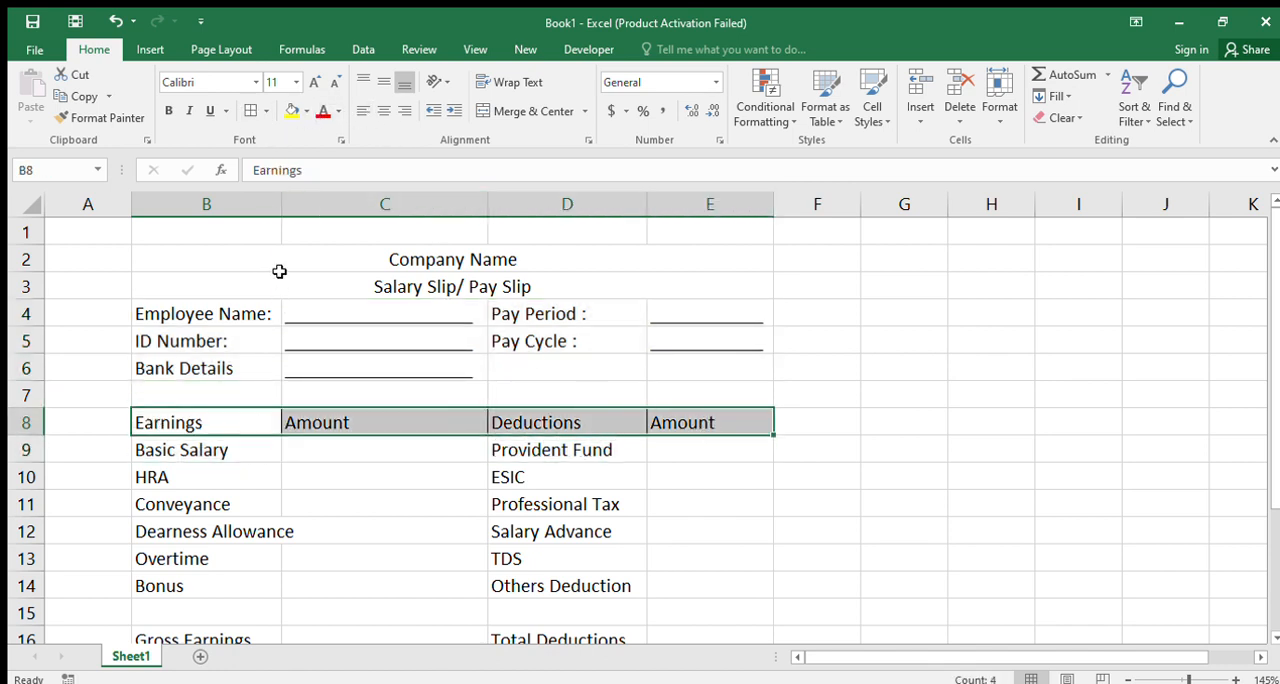
{"action": "left_click", "coordinate": [255, 110]}
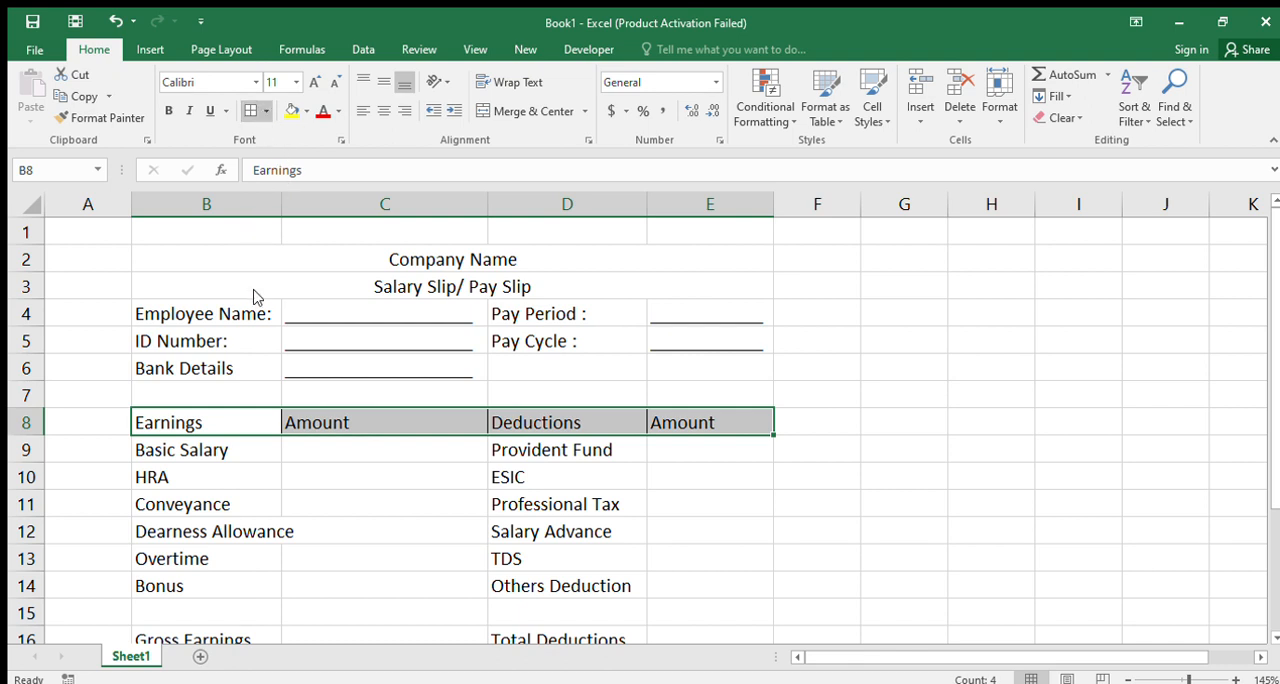
{"action": "left_click_drag", "start_coordinate": [152, 462], "coordinate": [698, 568]}
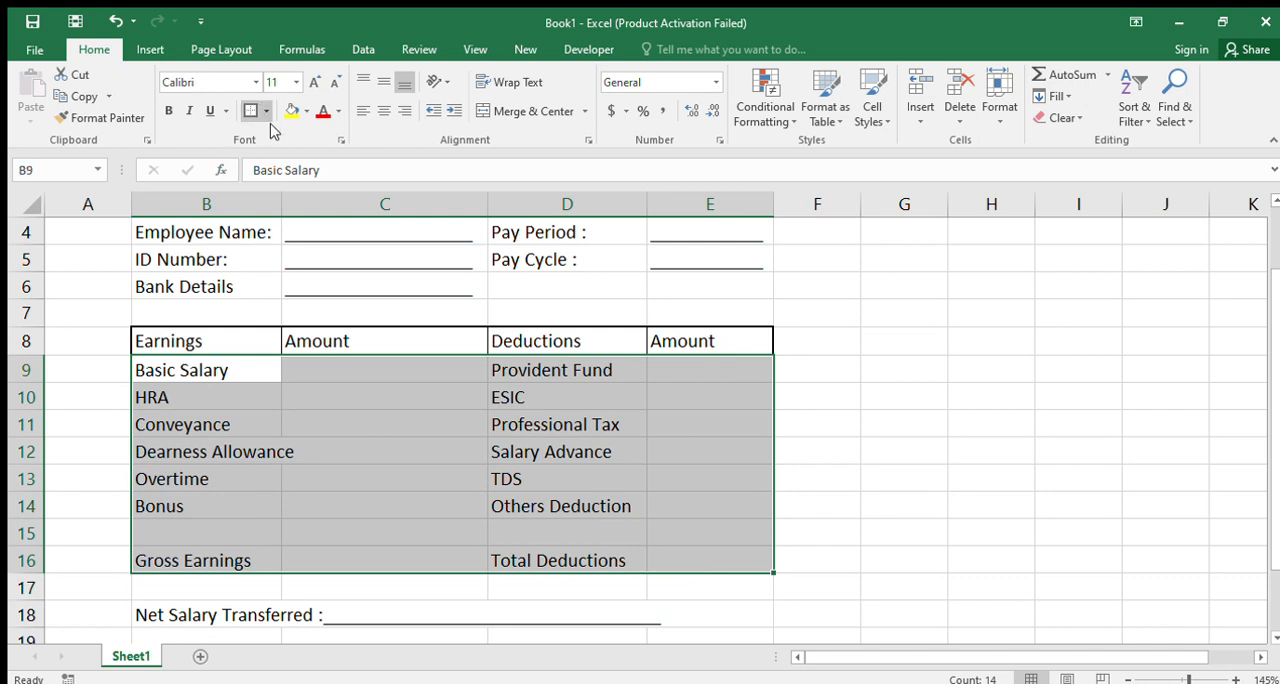
{"action": "left_click", "coordinate": [278, 484]}
Apply a thick outside border to the Gross Earnings row B16:E16 and to the header row B8:E8
{"action": "left_click_drag", "start_coordinate": [186, 558], "coordinate": [688, 558]}
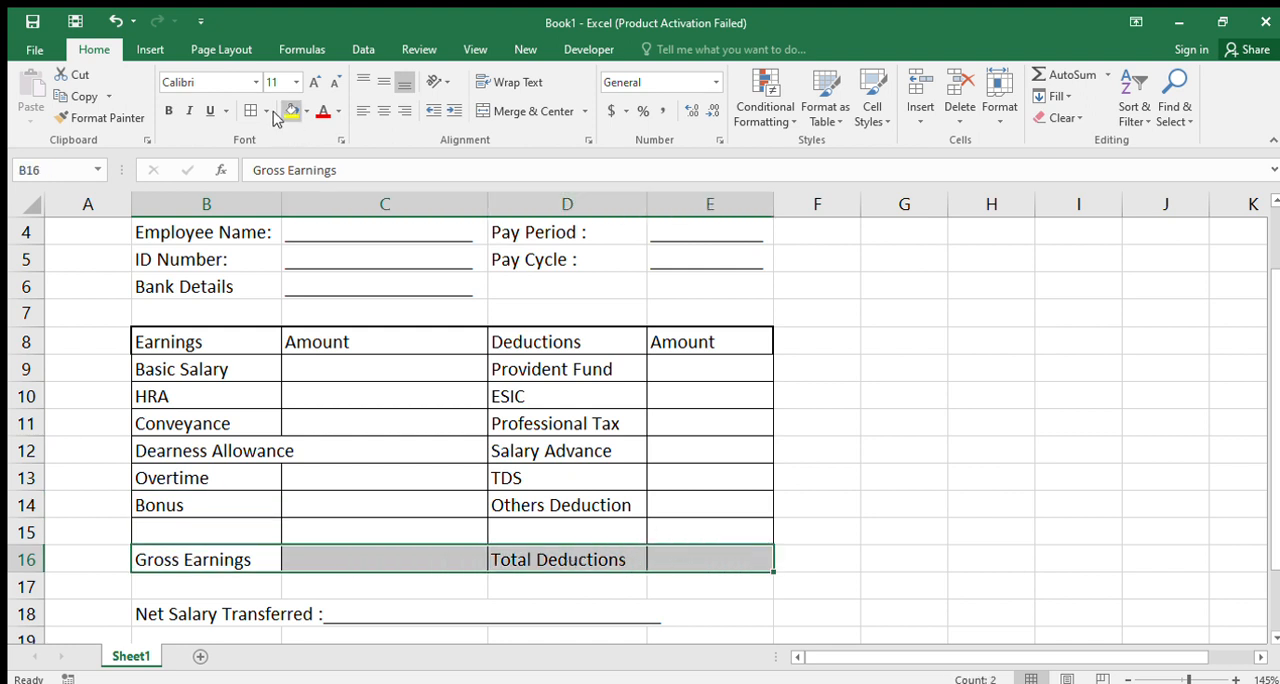
{"action": "left_click_drag", "start_coordinate": [190, 345], "coordinate": [723, 343]}
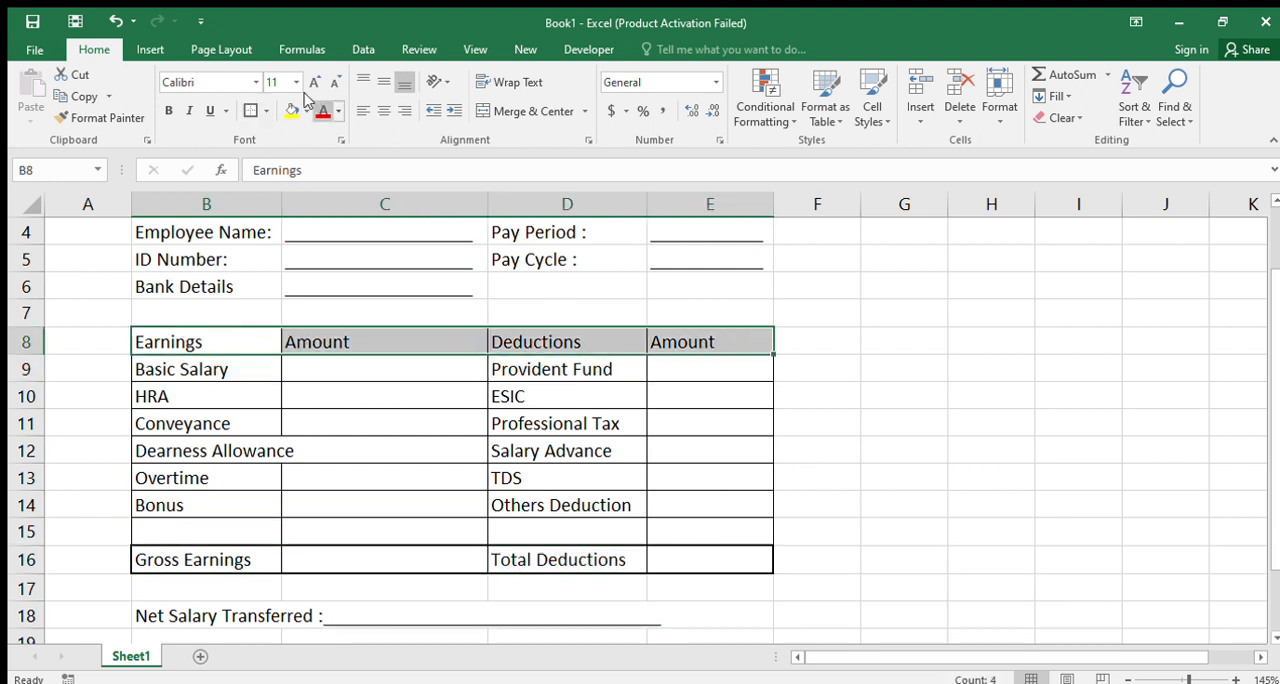
{"action": "left_click", "coordinate": [251, 110]}
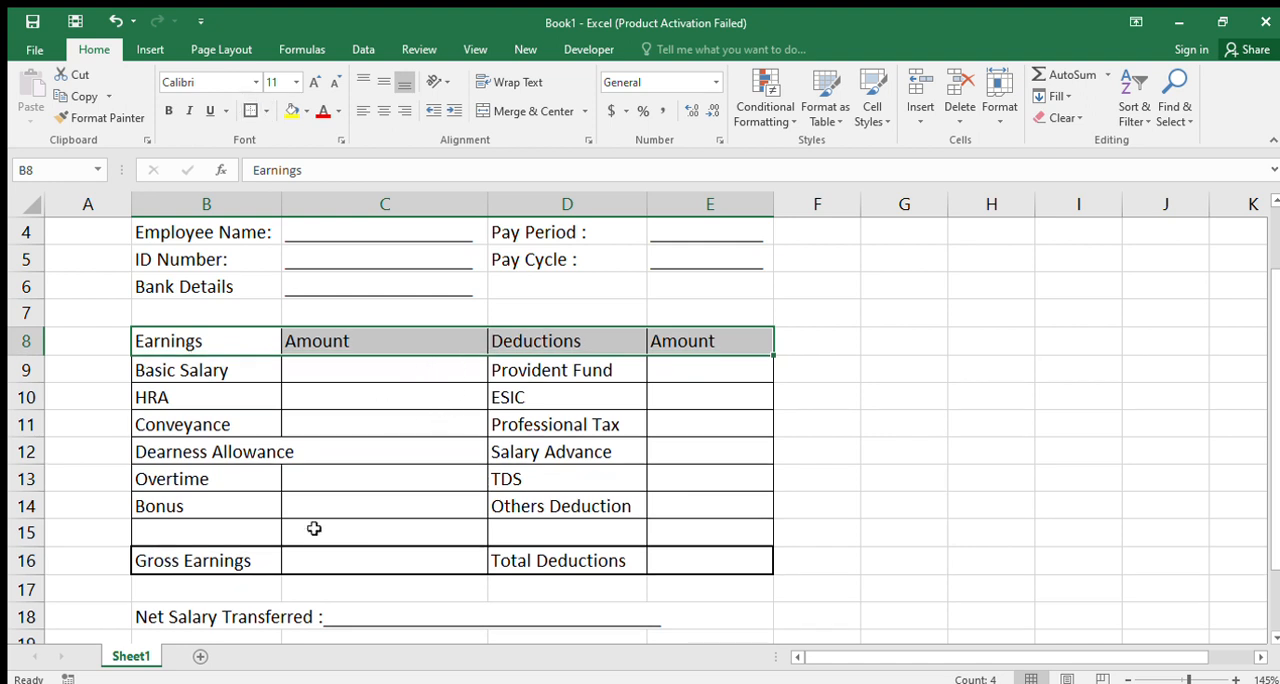
Put an outside border around the Net Salary Transferred row B18:E18
{"action": "scroll", "coordinate": [262, 548], "scroll_direction": "down", "scroll_amount": 3}
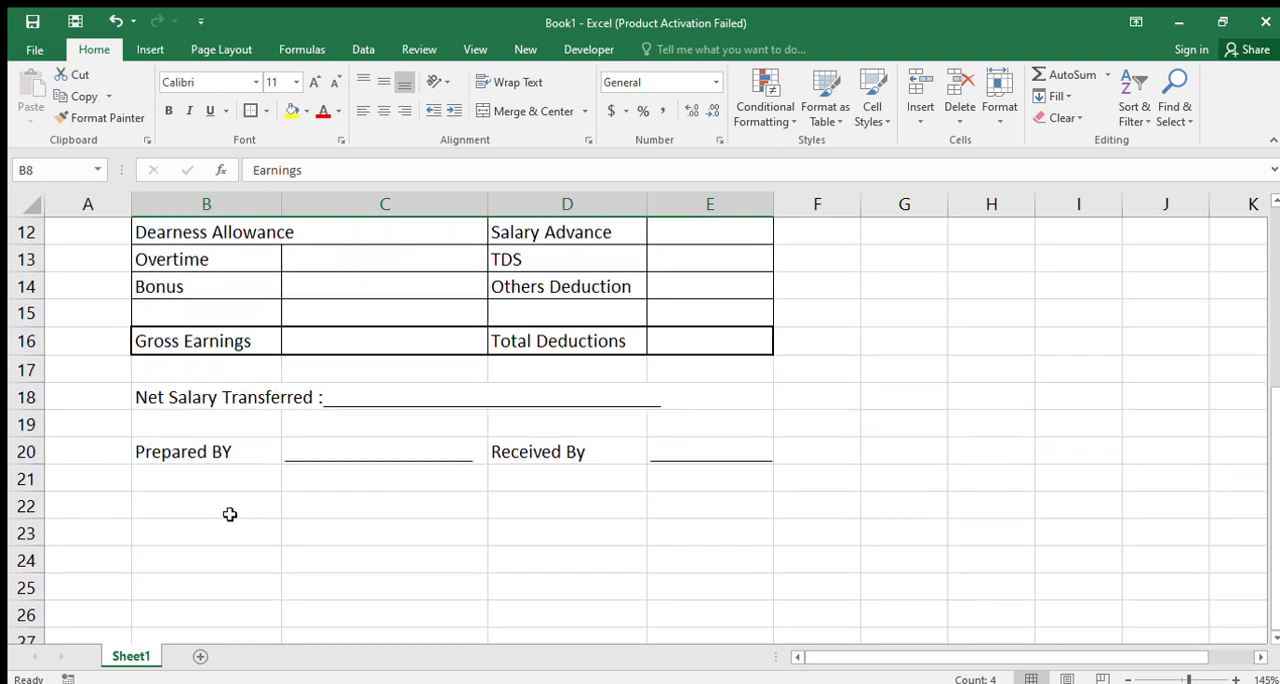
{"action": "left_click_drag", "start_coordinate": [150, 400], "coordinate": [700, 398]}
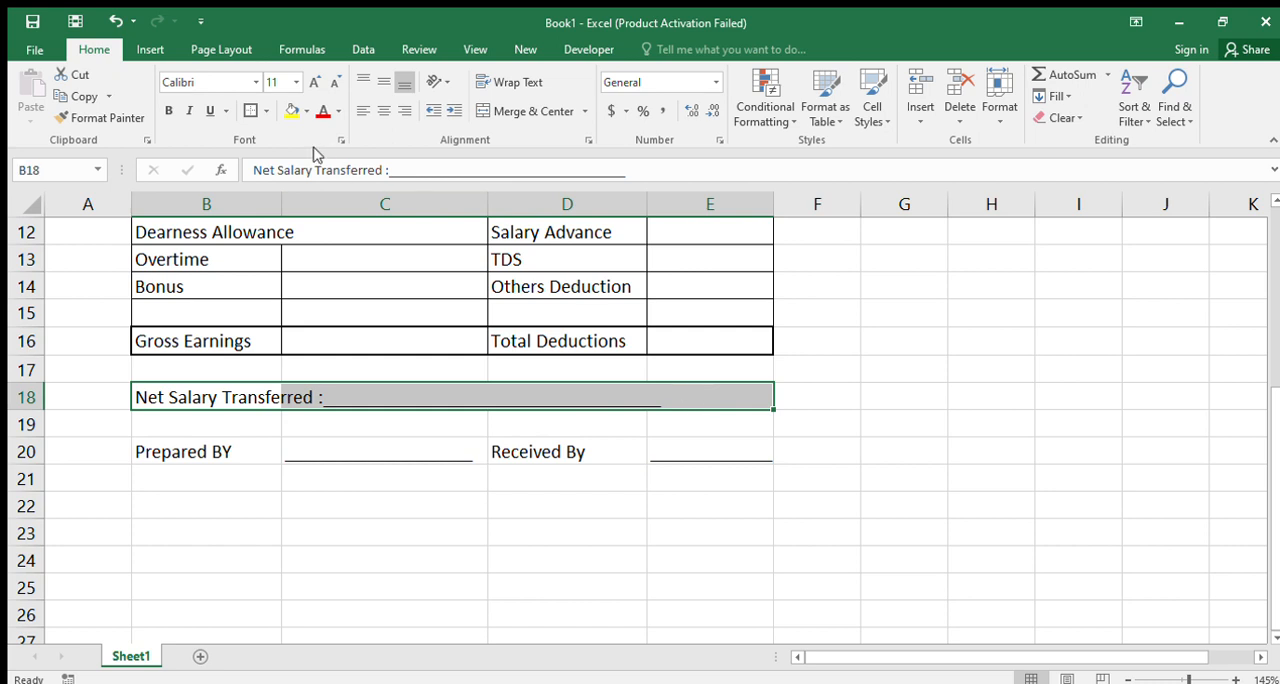
{"action": "left_click", "coordinate": [265, 111]}
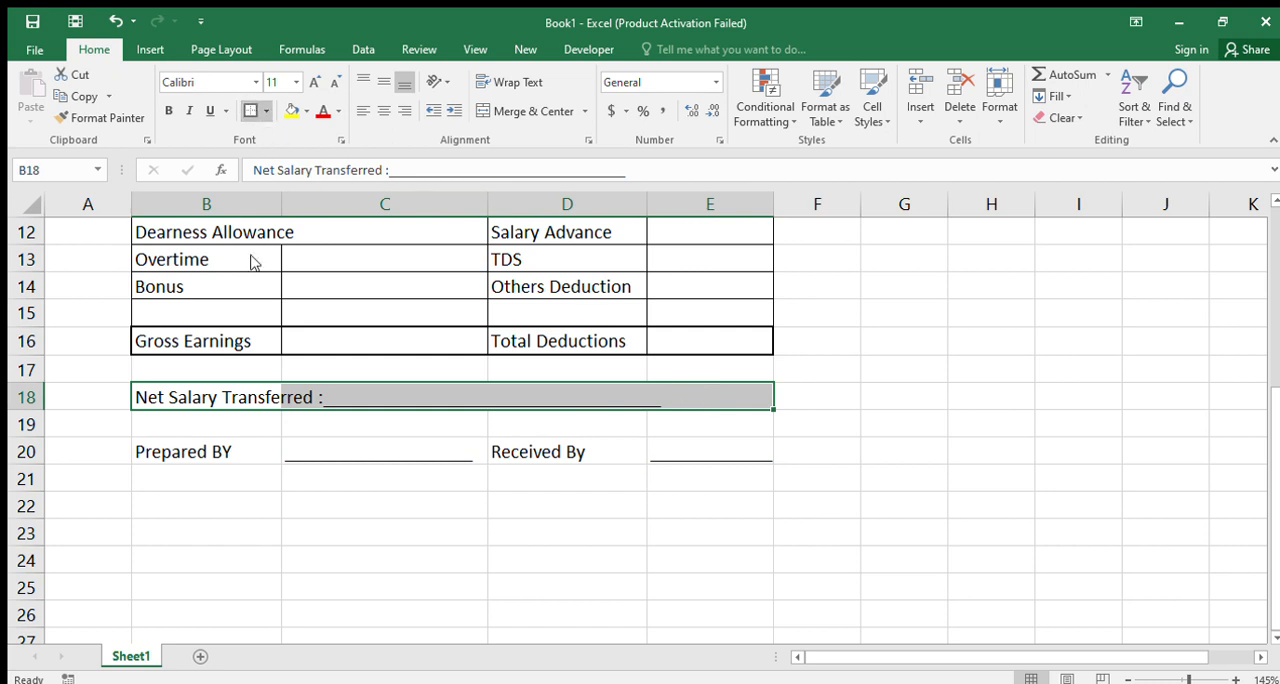
Add borders to all cells of the Prepared BY and Received By row B20:E20
{"action": "left_click", "coordinate": [188, 454]}
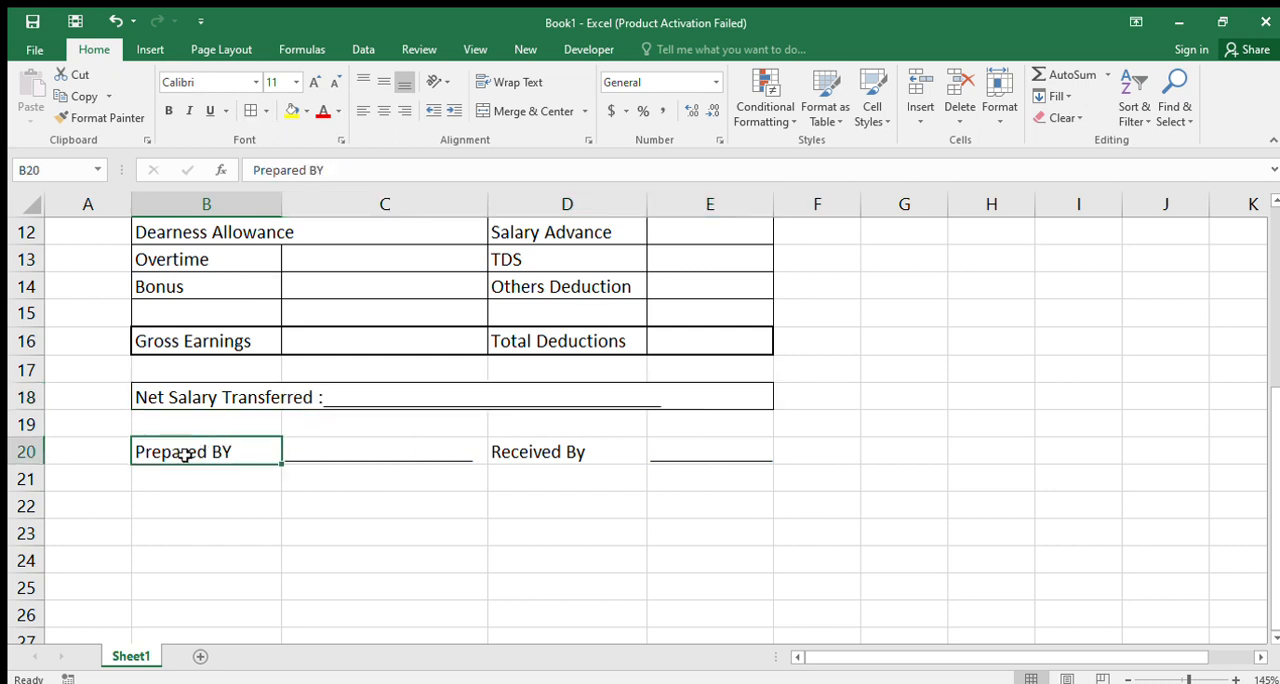
{"action": "left_click_drag", "start_coordinate": [280, 452], "coordinate": [706, 449]}
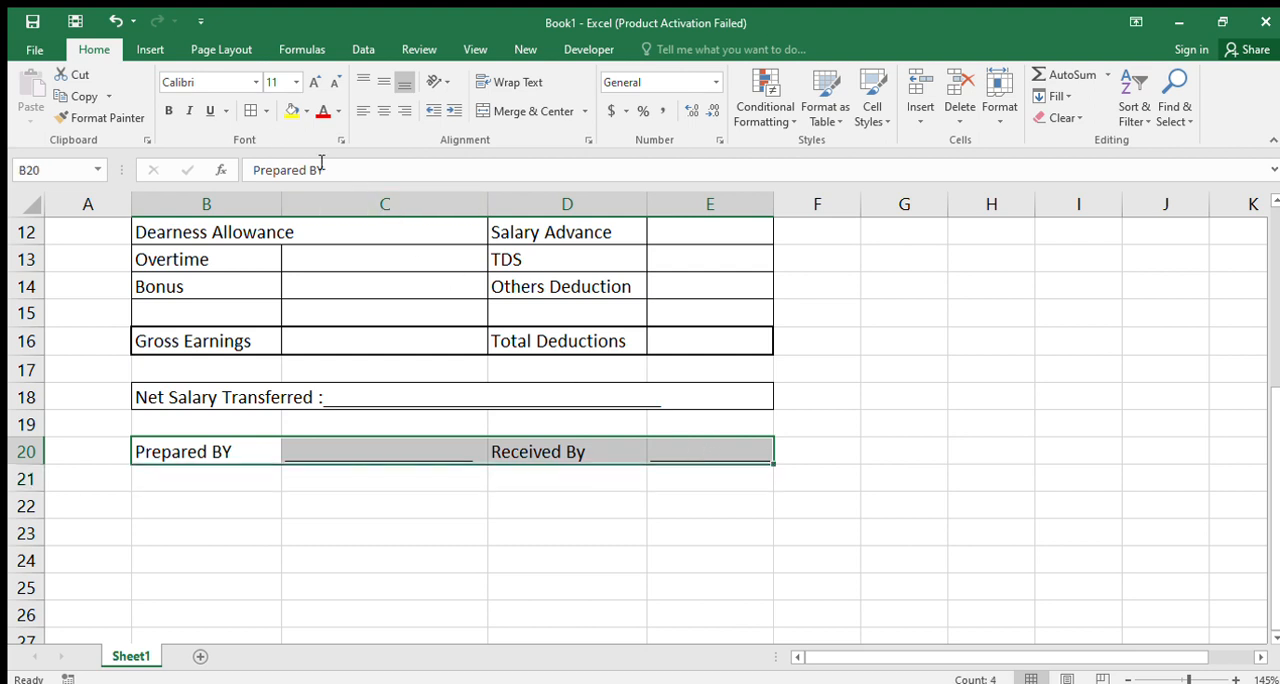
{"action": "left_click", "coordinate": [563, 449]}
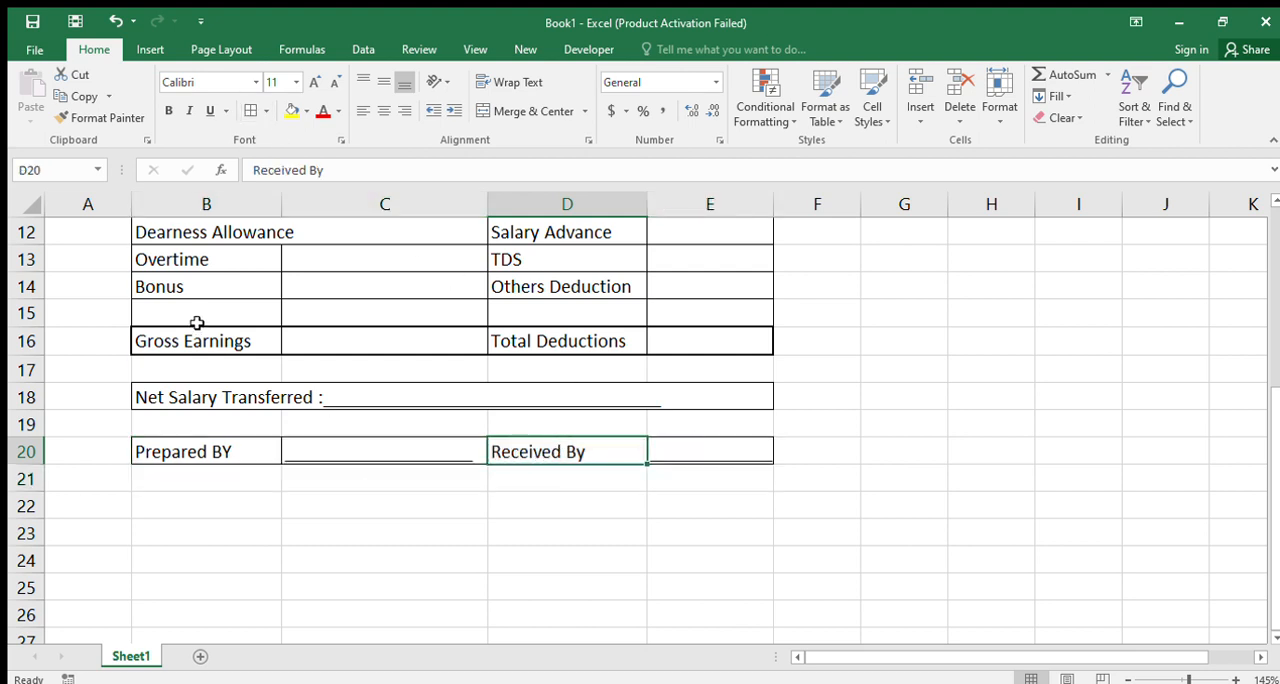
Apply a thick outside border around the entire salary slip B2:E20
{"action": "scroll", "coordinate": [279, 420], "scroll_direction": "up", "scroll_amount": 4}
{"action": "left_click_drag", "start_coordinate": [136, 250], "coordinate": [526, 566]}
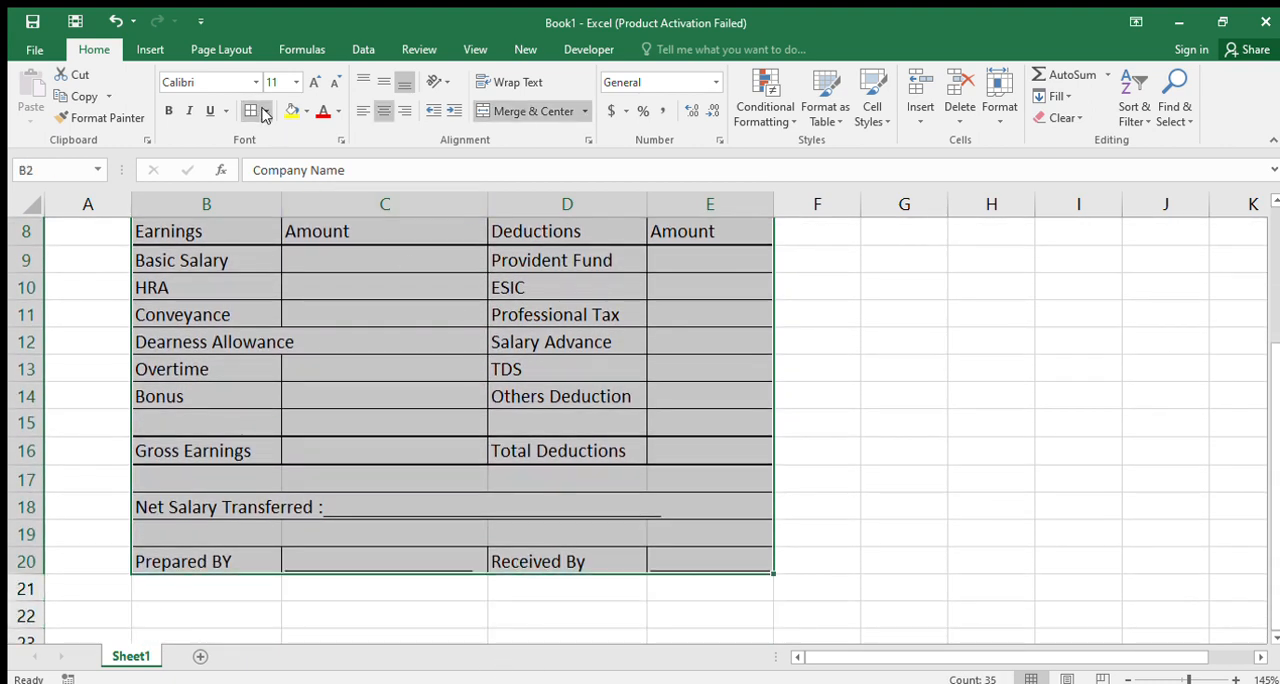
{"action": "scroll", "coordinate": [457, 415], "scroll_direction": "up", "scroll_amount": 3}
{"action": "left_click", "coordinate": [683, 466]}
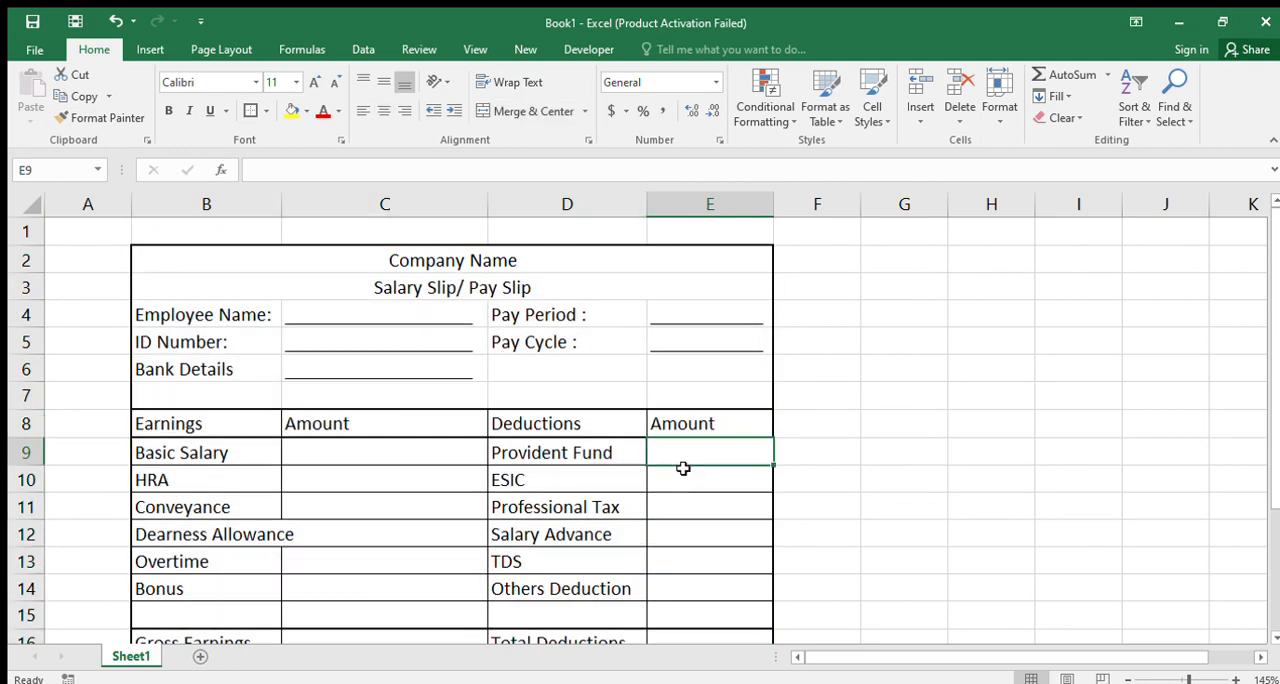
{"action": "scroll", "coordinate": [692, 494], "scroll_direction": "down", "scroll_amount": 3}
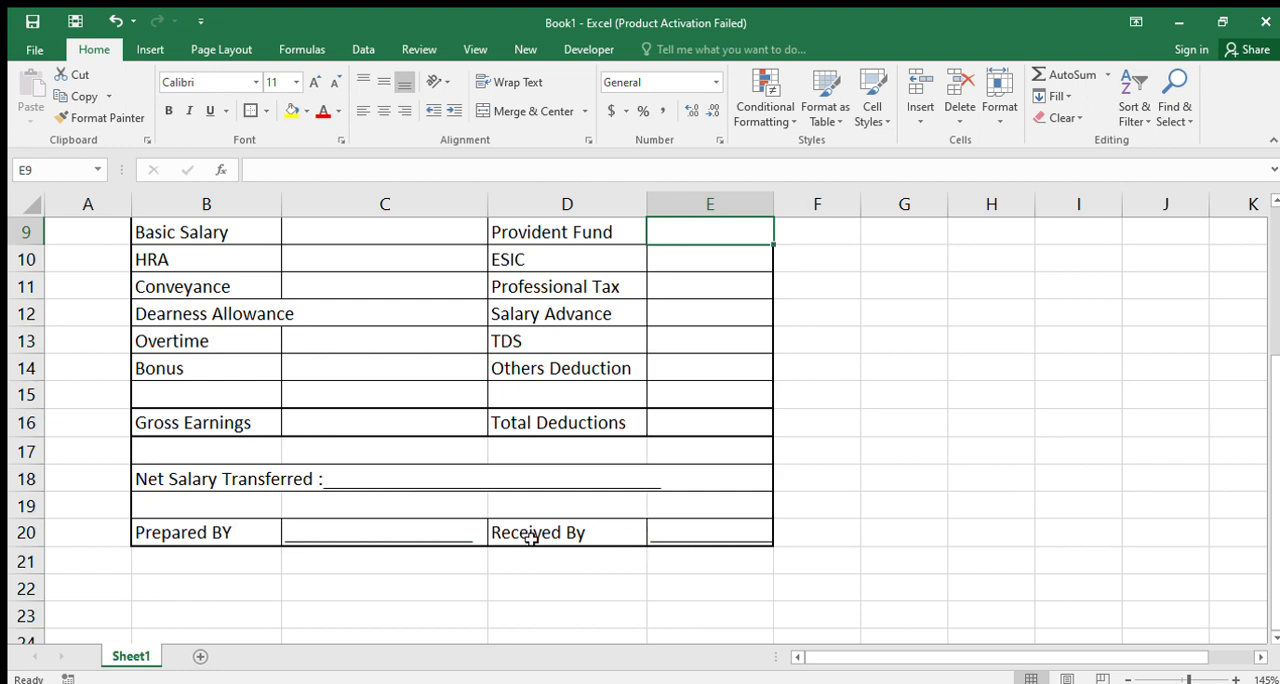
{"action": "scroll", "coordinate": [505, 512], "scroll_direction": "up", "scroll_amount": 3}
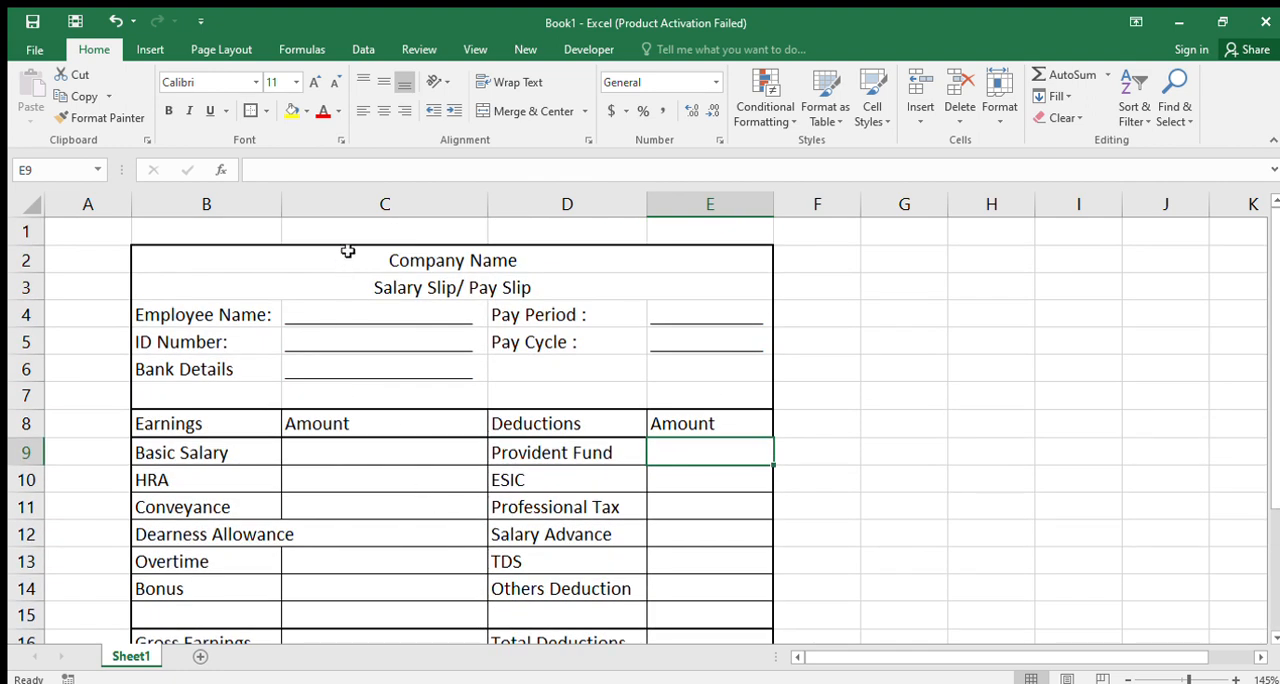
Enlarge the Company Name title to font size 20 and the Salary Slip/ Pay Slip title to font size 16
{"action": "left_click", "coordinate": [347, 251]}
{"action": "left_click", "coordinate": [314, 82]}
{"action": "left_click", "coordinate": [314, 82]}
{"action": "left_click", "coordinate": [314, 82]}
{"action": "left_click", "coordinate": [314, 82]}
{"action": "left_click", "coordinate": [314, 82]}
{"action": "left_click", "coordinate": [383, 306]}
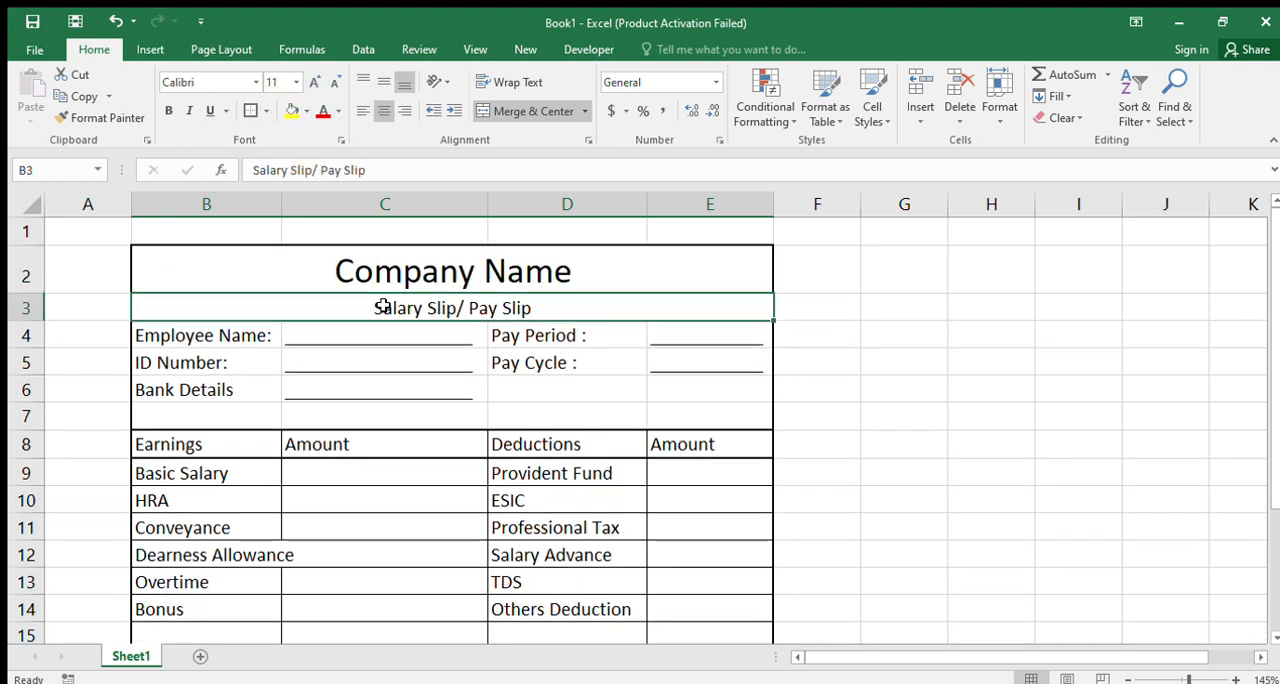
{"action": "left_click", "coordinate": [314, 82]}
{"action": "left_click", "coordinate": [314, 82]}
{"action": "left_click", "coordinate": [314, 82]}
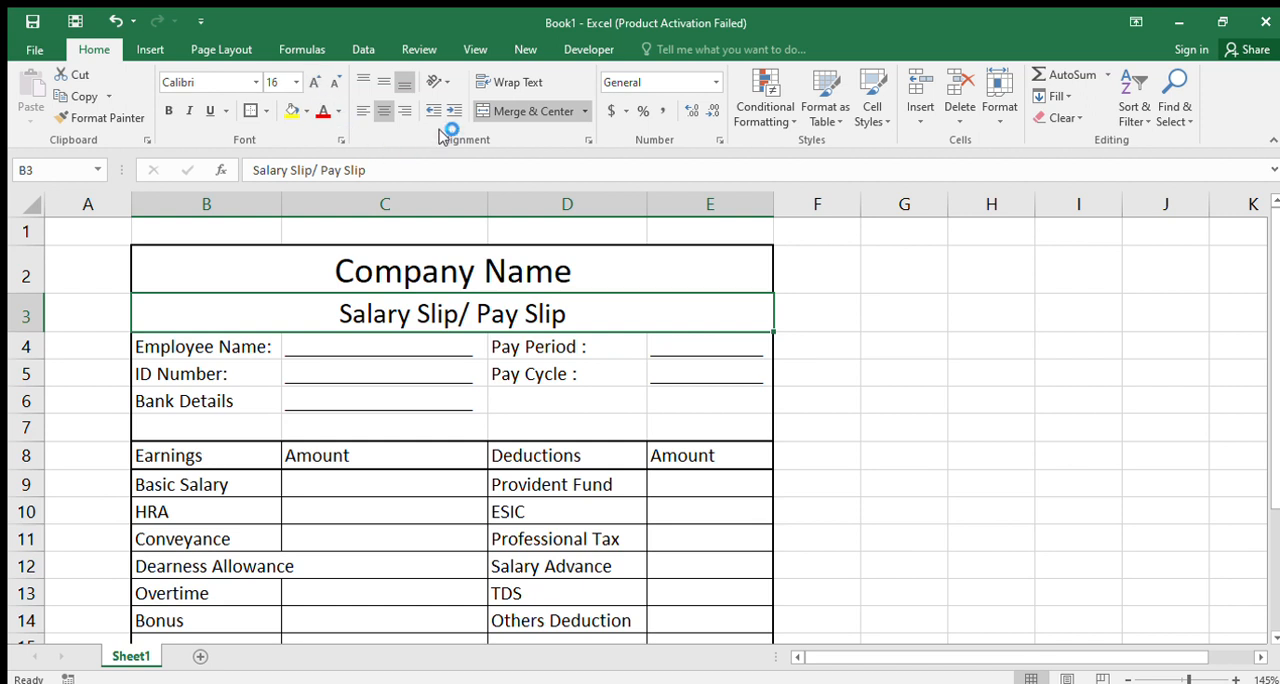
Hide the worksheet gridlines
{"action": "left_click", "coordinate": [525, 49]}
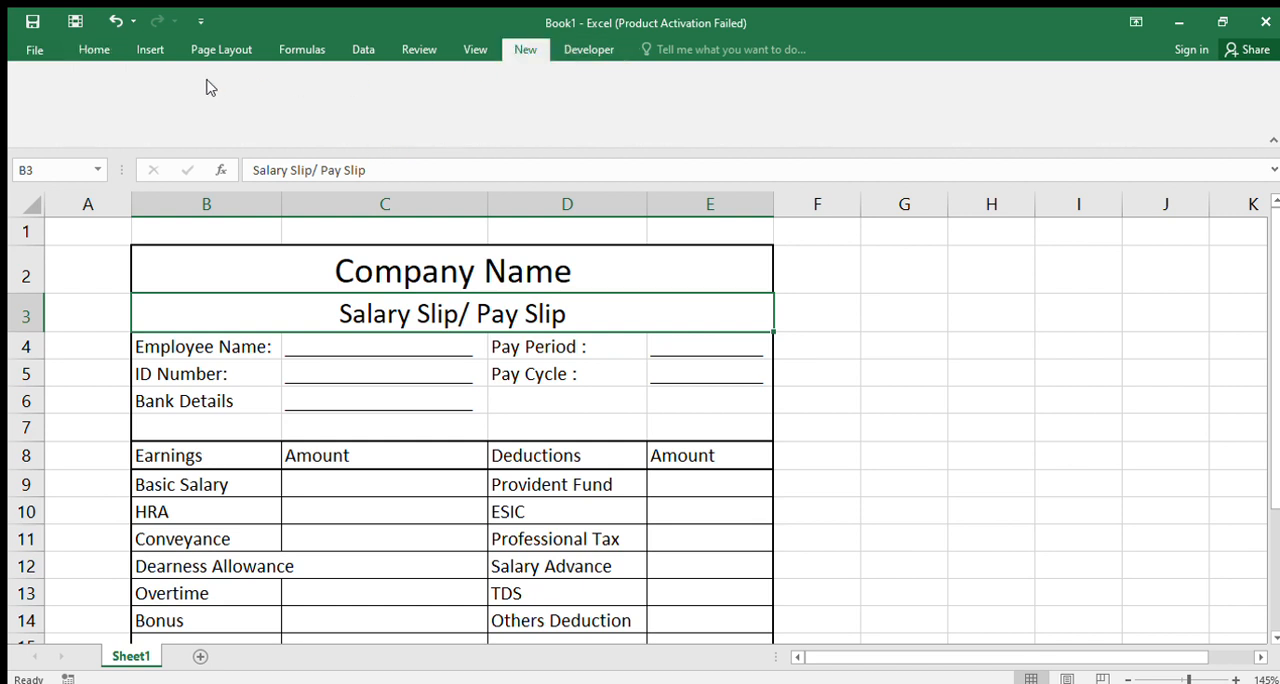
{"action": "left_click", "coordinate": [475, 49]}
{"action": "left_click", "coordinate": [222, 110]}
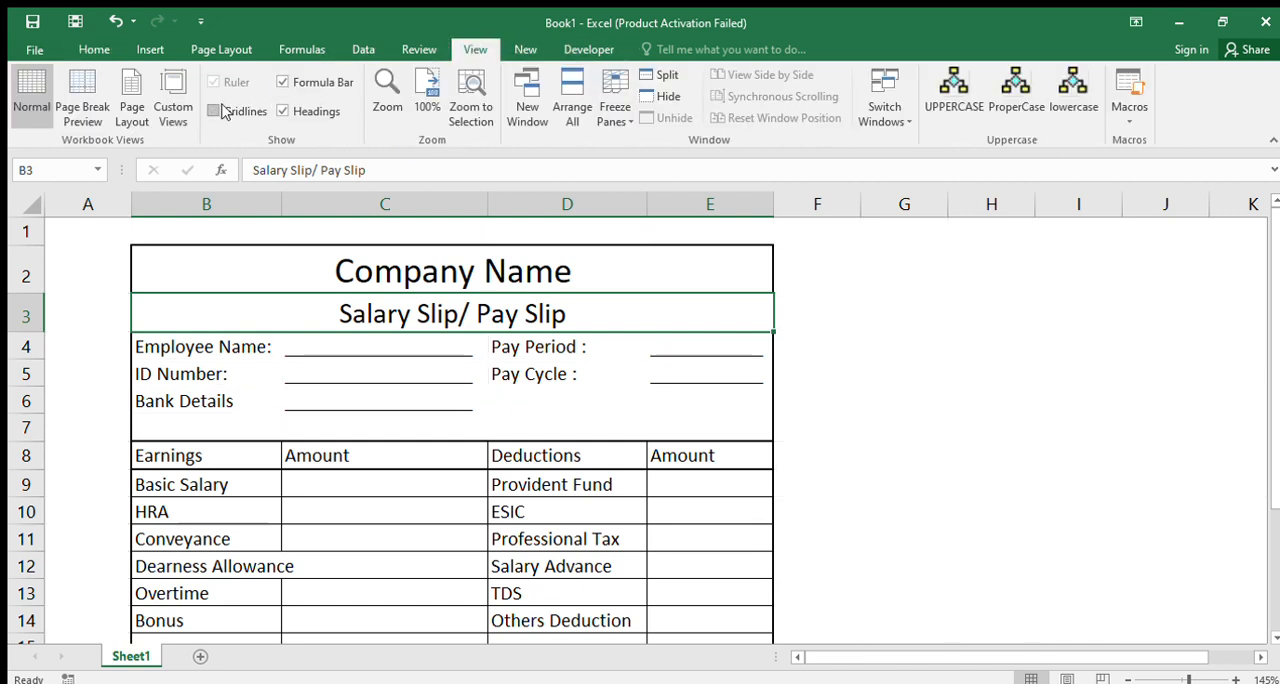
{"action": "left_click", "coordinate": [806, 370]}
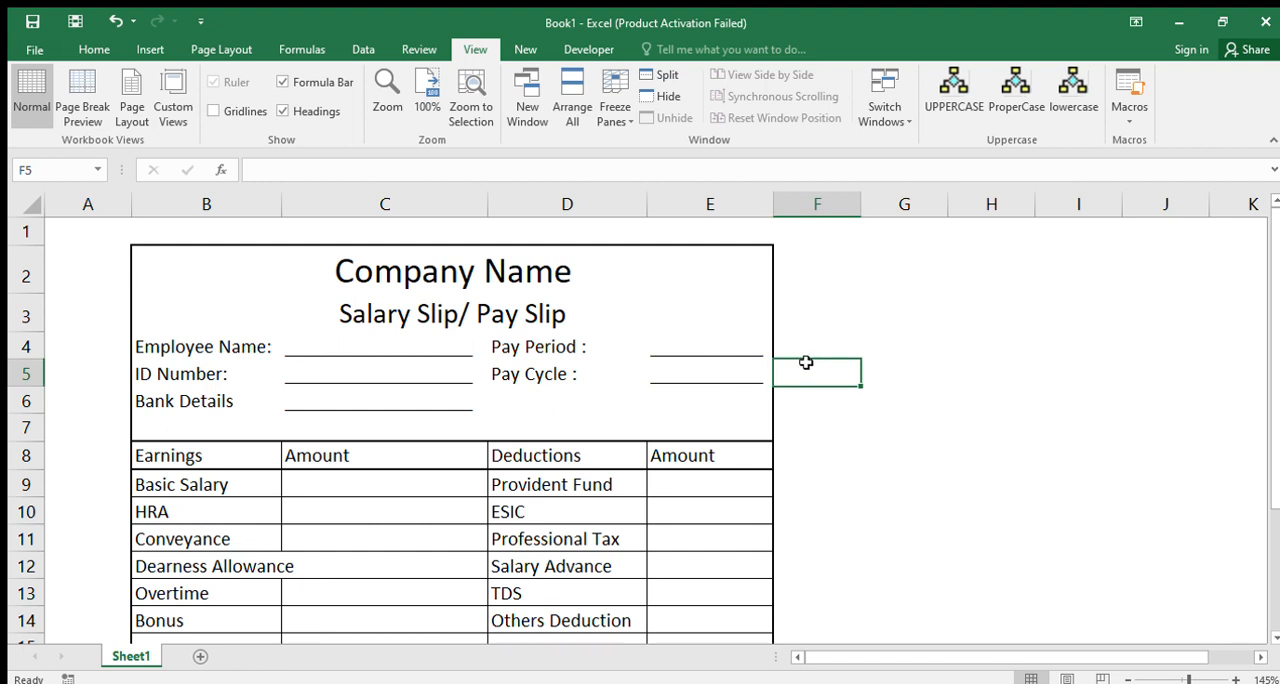
Narrow column A and fill the whole salary slip B2:E20 with light blue
{"action": "left_click_drag", "start_coordinate": [131, 204], "coordinate": [74, 204]}
{"action": "left_click_drag", "start_coordinate": [83, 257], "coordinate": [522, 566]}
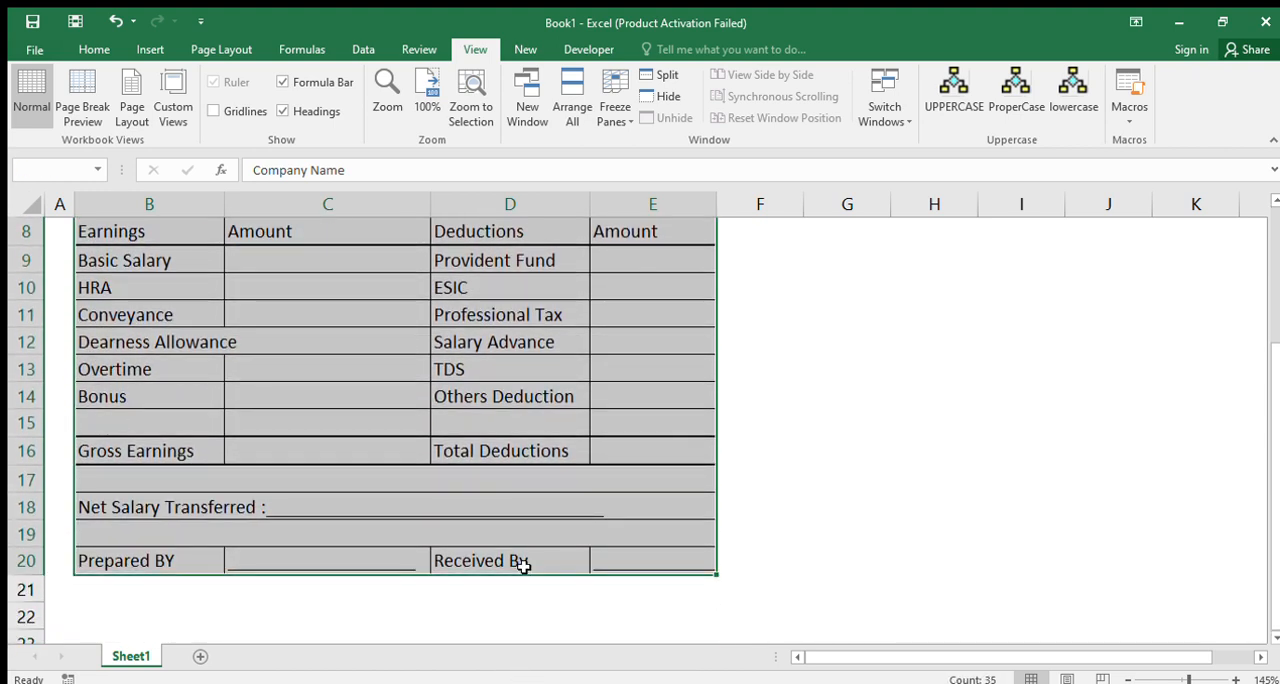
{"action": "left_click", "coordinate": [94, 49]}
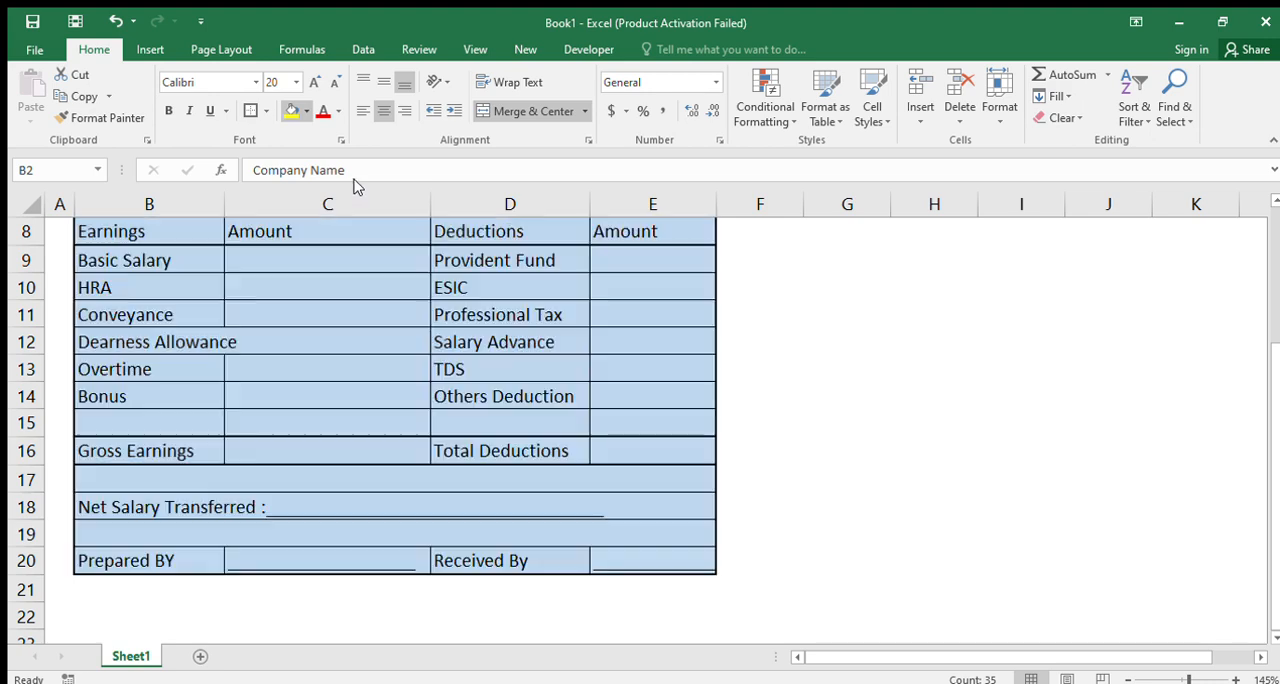
{"action": "scroll", "coordinate": [350, 300], "scroll_direction": "up", "scroll_amount": 3}
{"action": "left_click", "coordinate": [408, 372]}
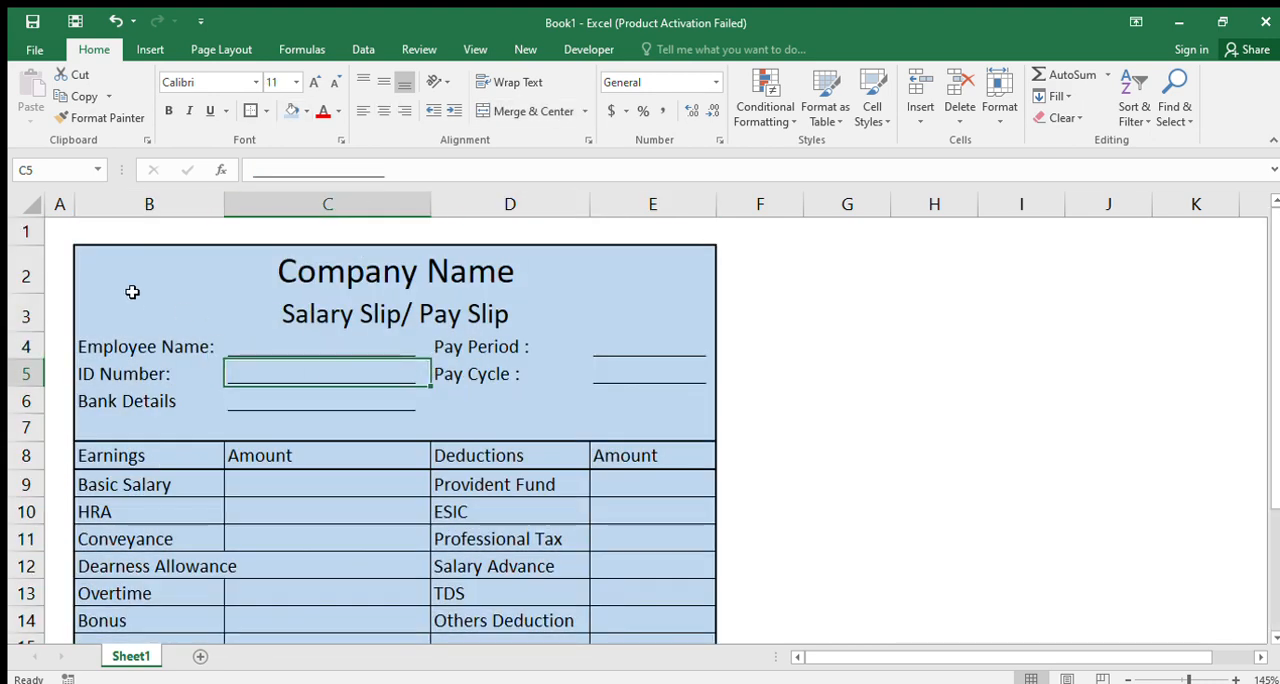
Fill the title rows B2:E3 with yellow and the employee details block B4:E7 with light orange
{"action": "left_click_drag", "start_coordinate": [88, 257], "coordinate": [563, 309]}
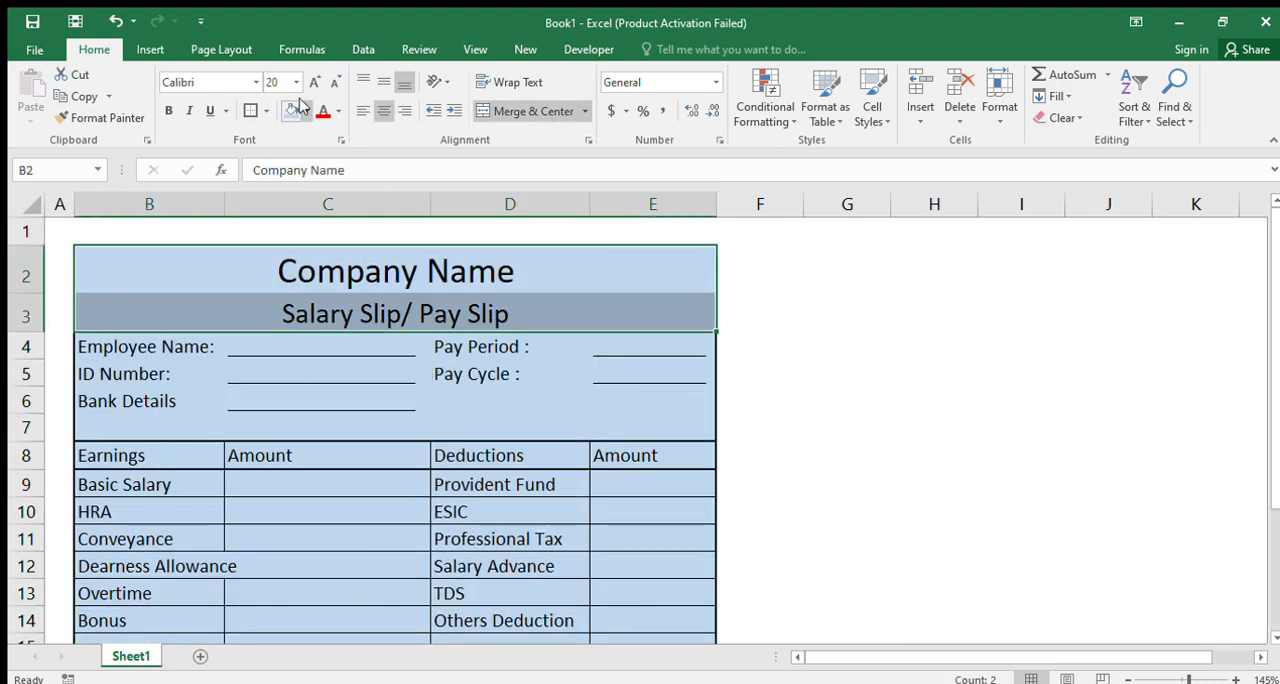
{"action": "left_click", "coordinate": [306, 311]}
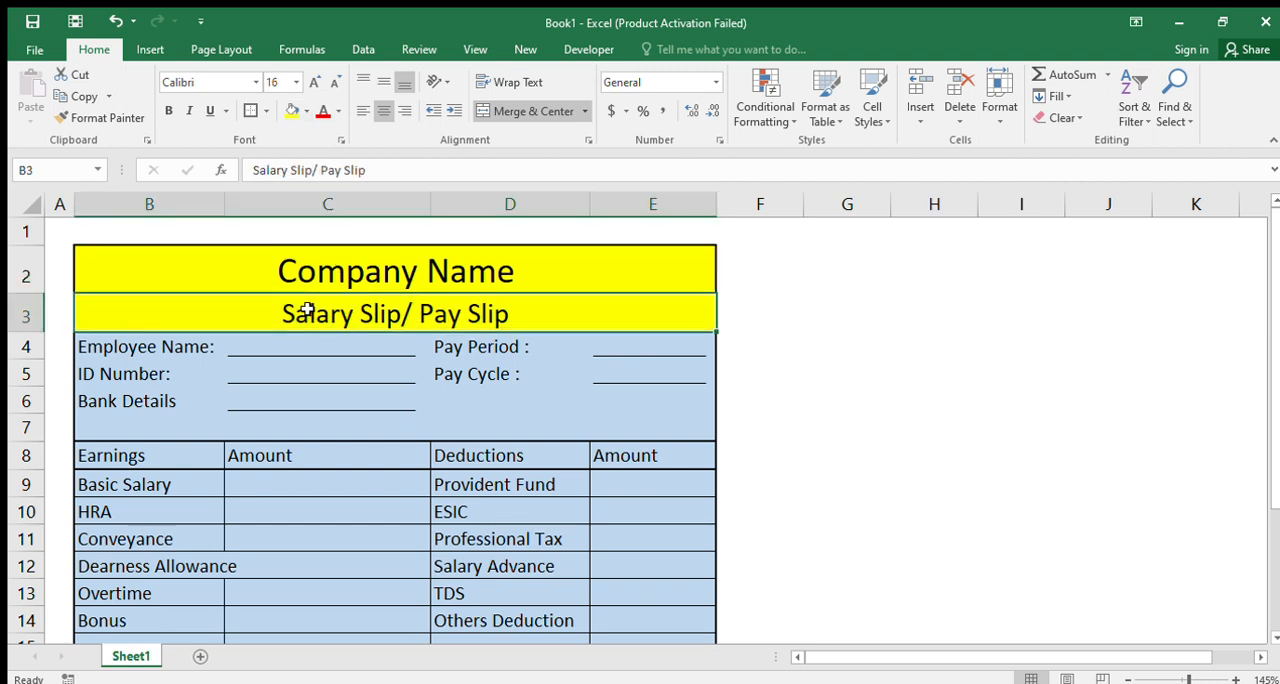
{"action": "left_click_drag", "start_coordinate": [84, 343], "coordinate": [634, 418]}
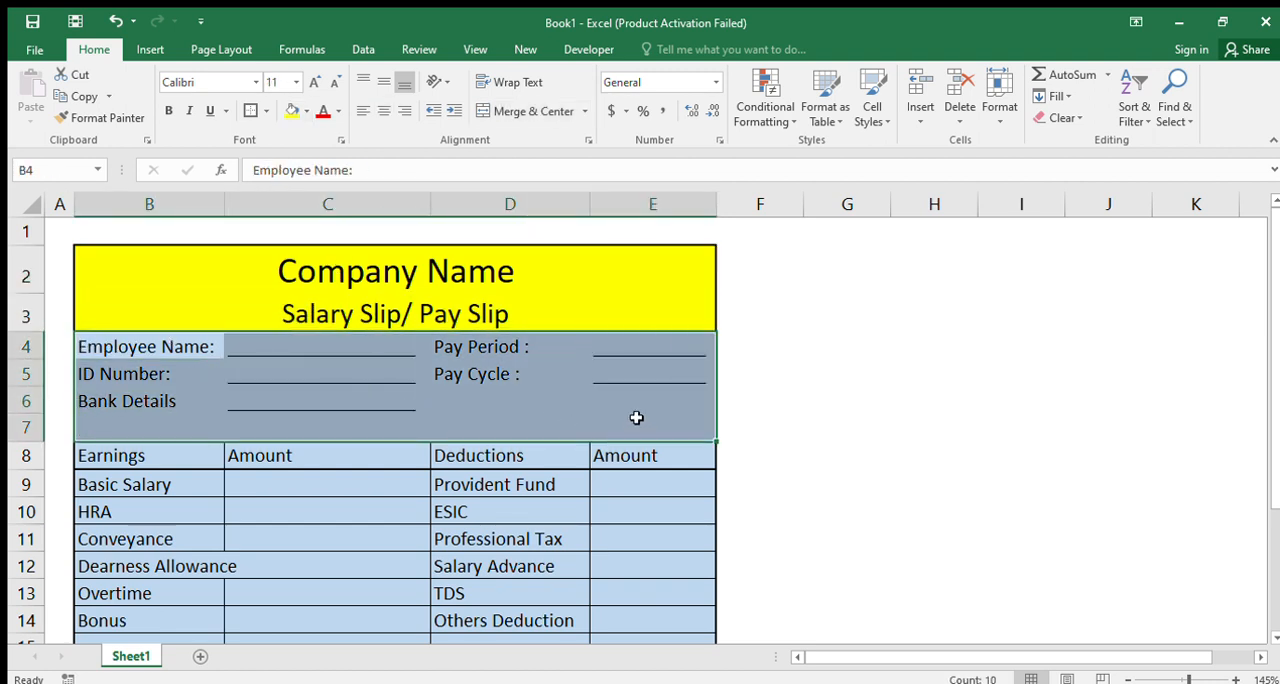
{"action": "left_click", "coordinate": [291, 110]}
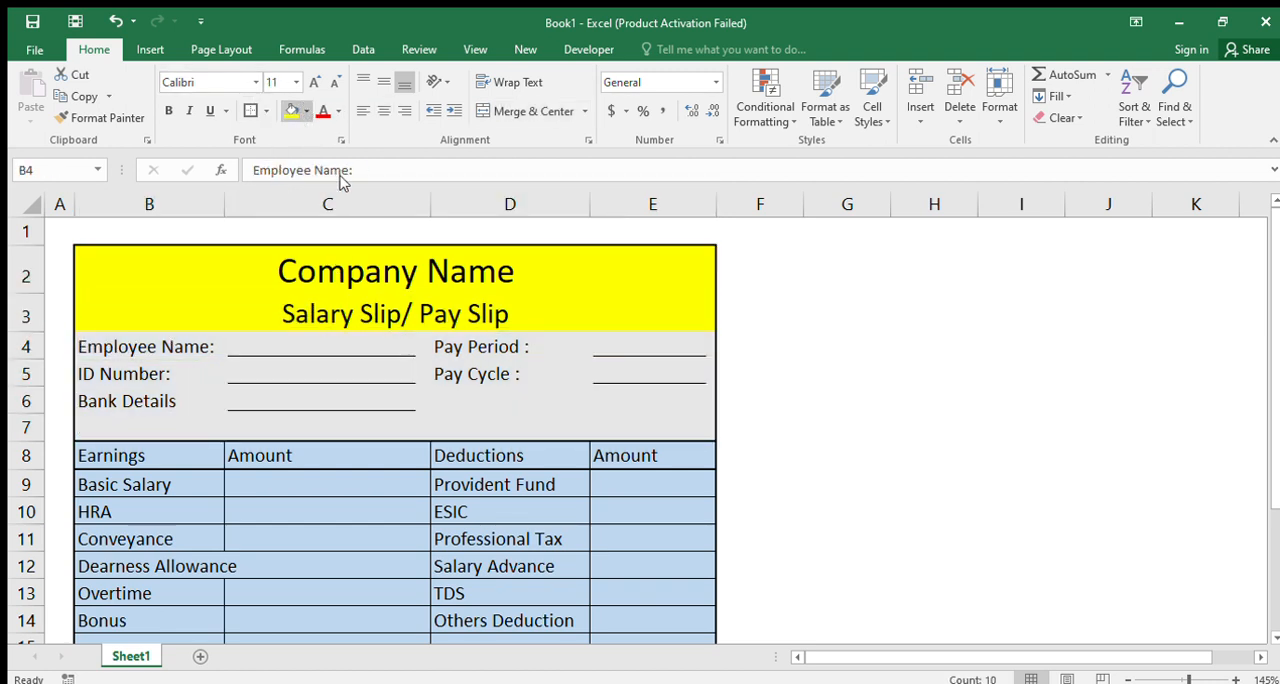
{"action": "left_click", "coordinate": [322, 376]}
Fill the table header row B8:E8 with dark gold and make its text bold
{"action": "left_click_drag", "start_coordinate": [126, 452], "coordinate": [622, 458]}
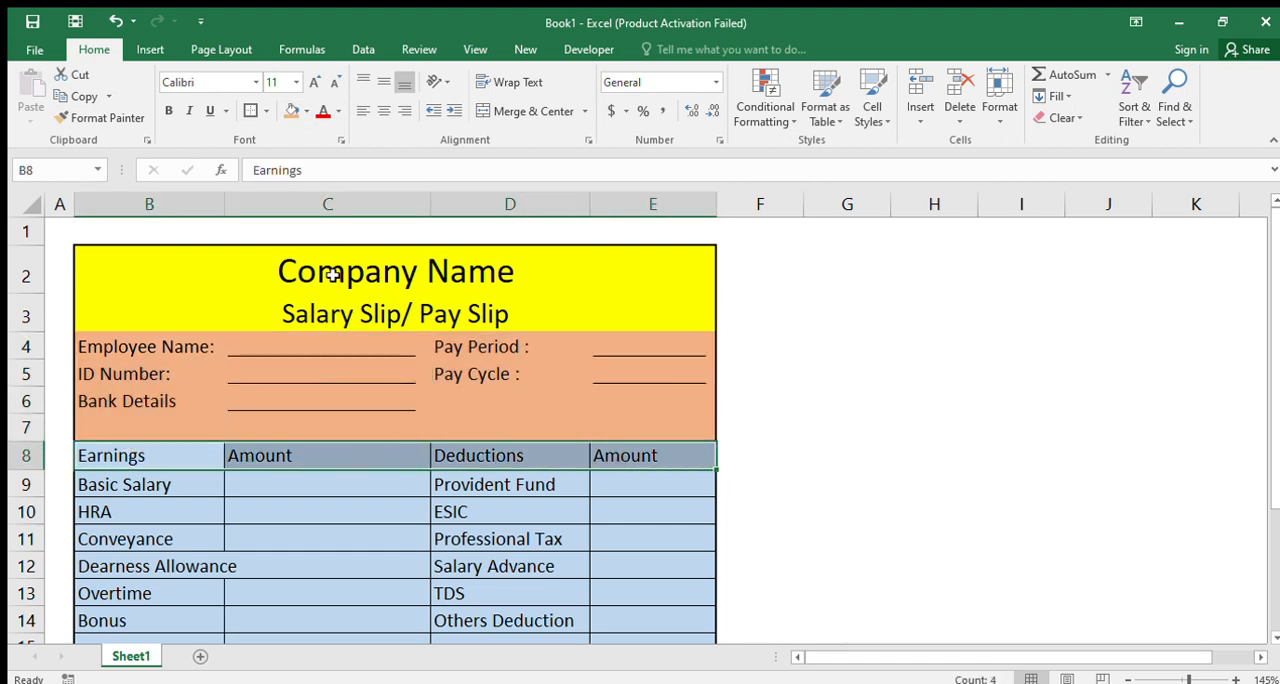
{"action": "left_click", "coordinate": [291, 110]}
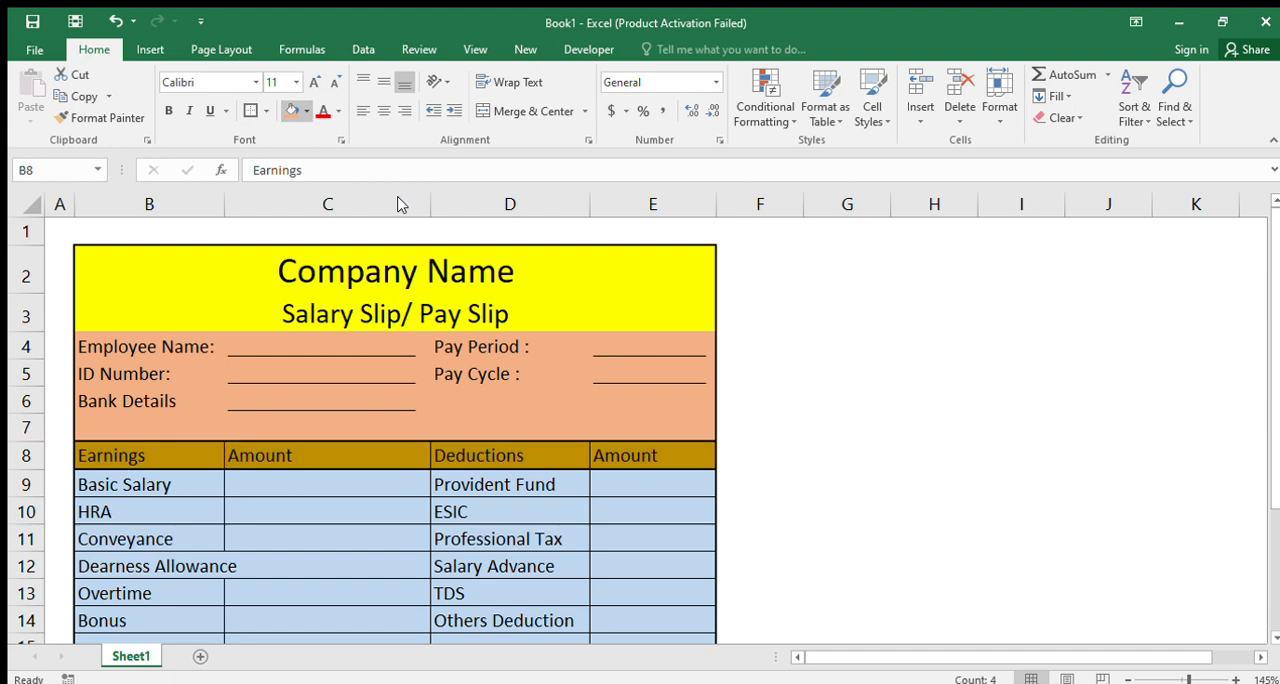
{"action": "left_click", "coordinate": [399, 199]}
{"action": "left_click", "coordinate": [168, 110]}
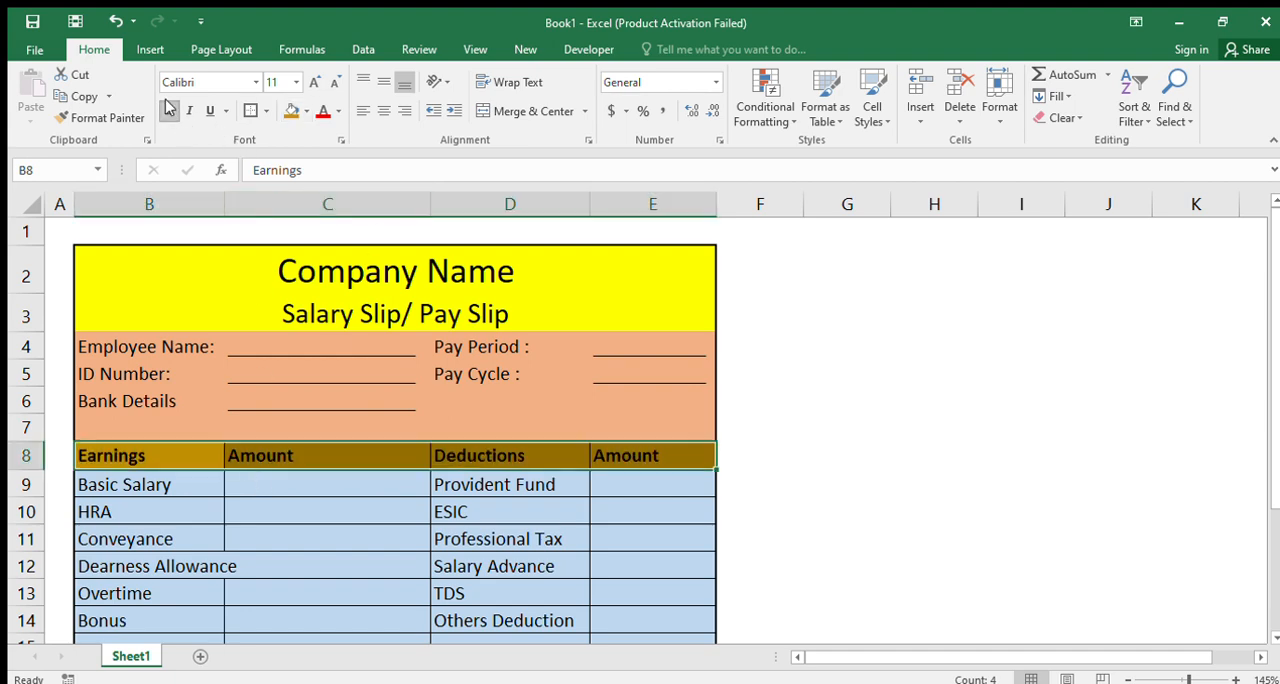
Widen column B so that the Dearness Allowance label fits inside its cell
{"action": "scroll", "coordinate": [162, 400], "scroll_direction": "down", "scroll_amount": 3}
{"action": "left_click", "coordinate": [170, 343]}
{"action": "scroll", "coordinate": [190, 320], "scroll_direction": "up", "scroll_amount": 3}
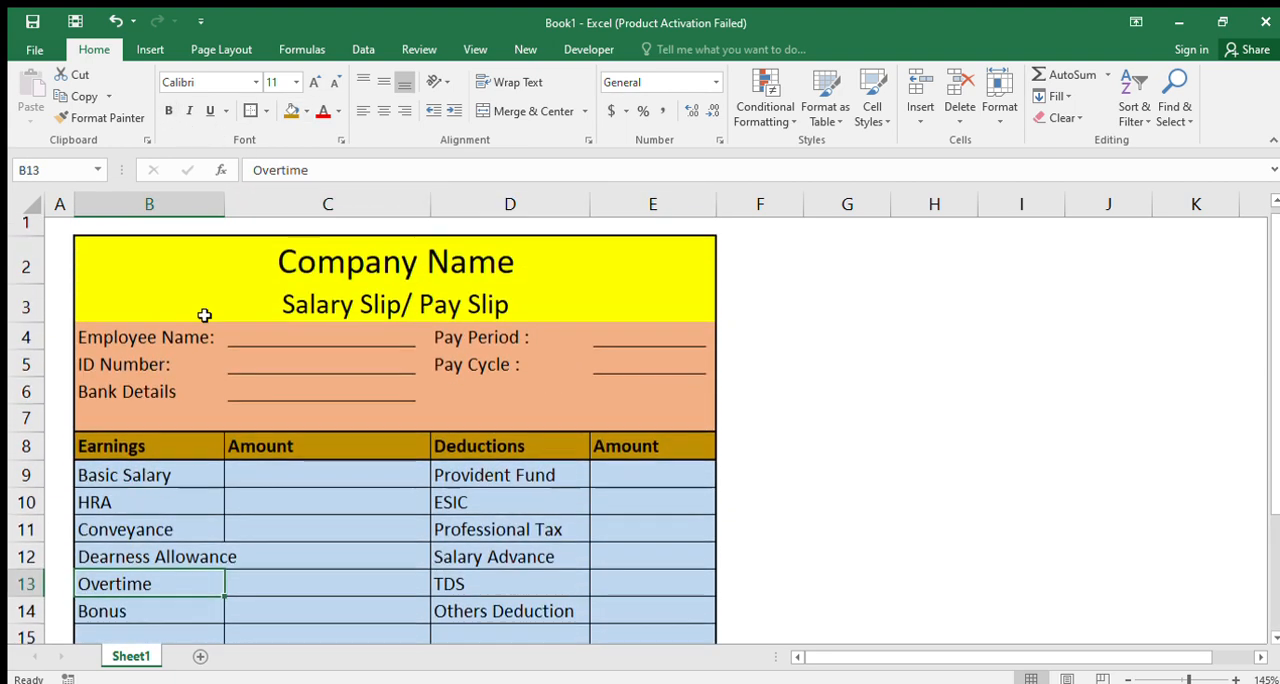
{"action": "mouse_move", "coordinate": [227, 203]}
{"action": "left_mouse_down"}
{"action": "mouse_move", "coordinate": [249, 203]}
{"action": "mouse_move", "coordinate": [238, 204]}
{"action": "left_mouse_up"}
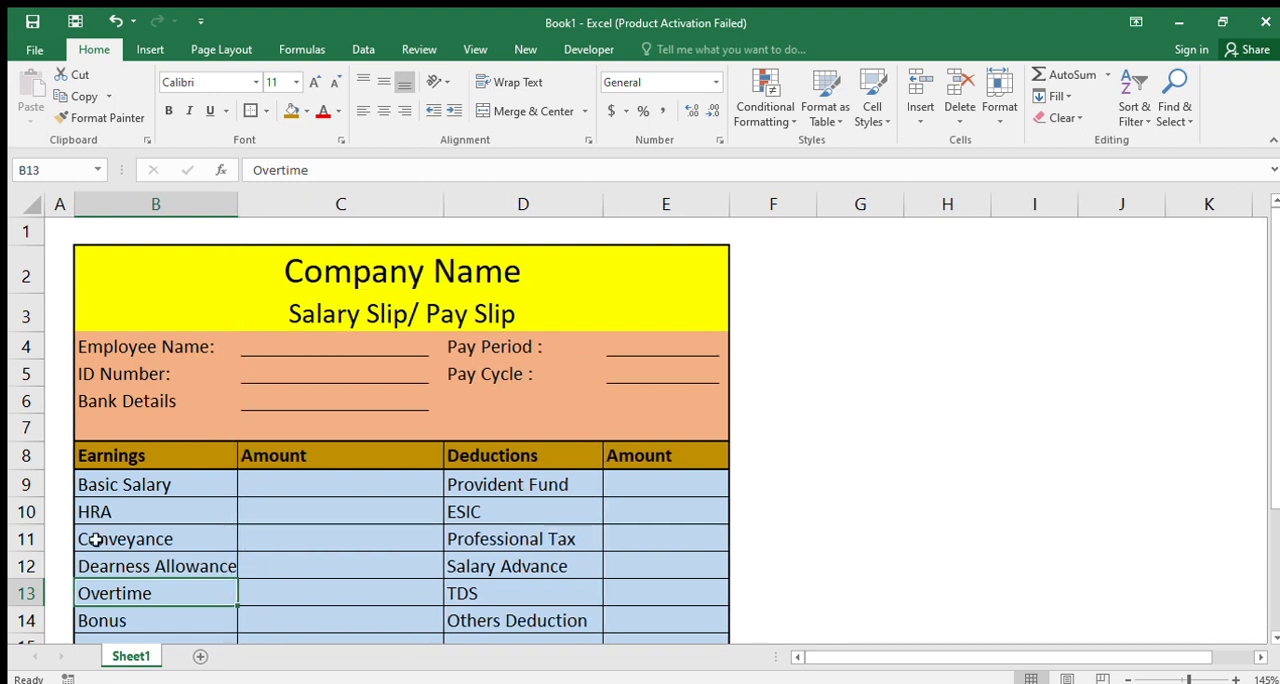
Fill the Net Salary Transferred row B18:E18 with light green
{"action": "scroll", "coordinate": [166, 520], "scroll_direction": "down", "scroll_amount": 3}
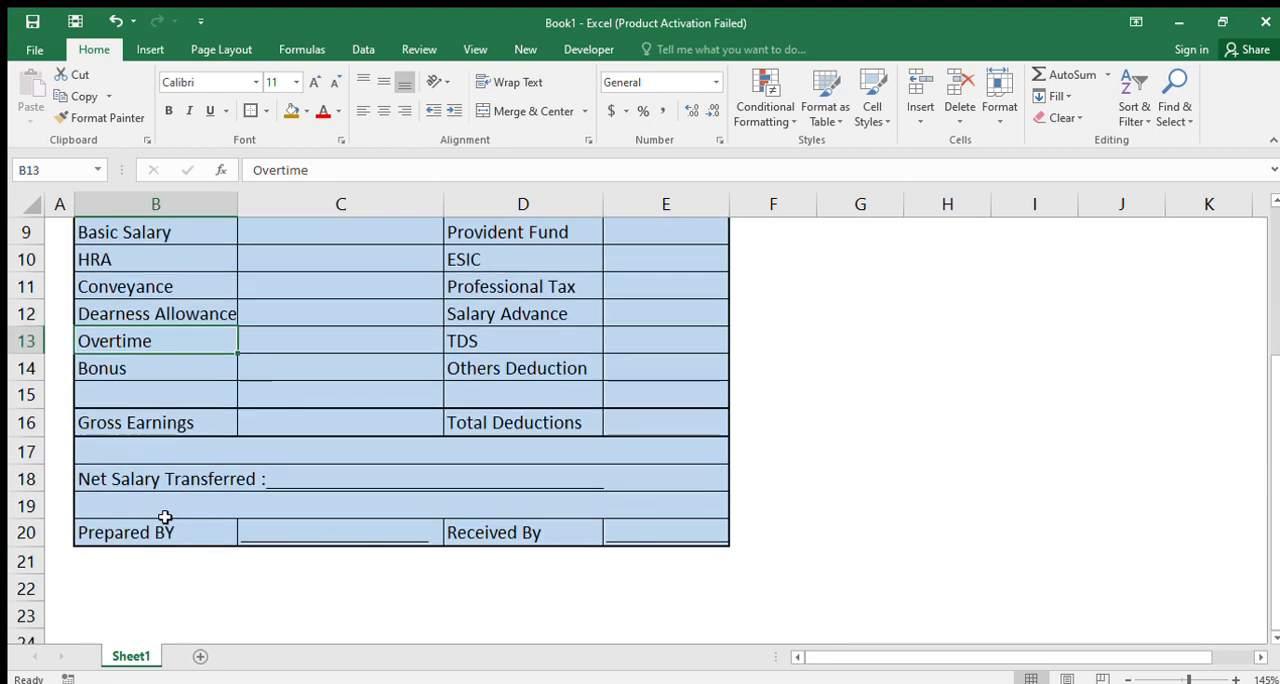
{"action": "left_click", "coordinate": [120, 481]}
{"action": "left_click_drag", "start_coordinate": [120, 481], "coordinate": [657, 478]}
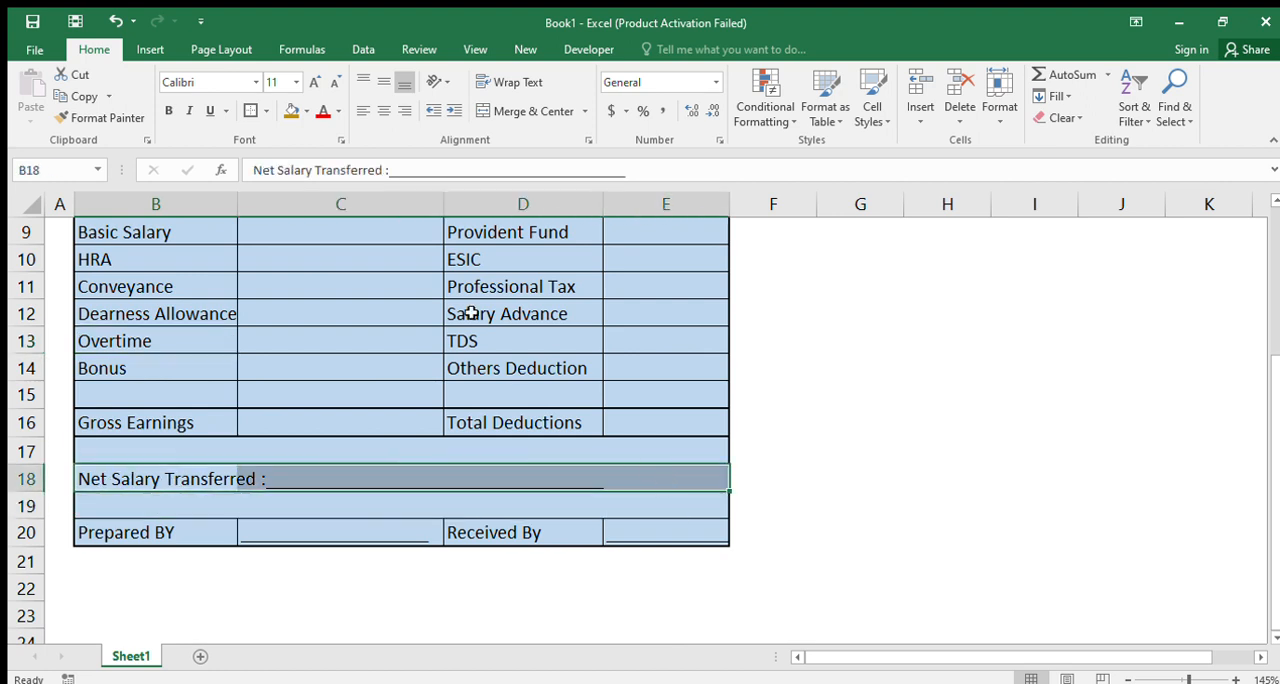
{"action": "left_click", "coordinate": [301, 111]}
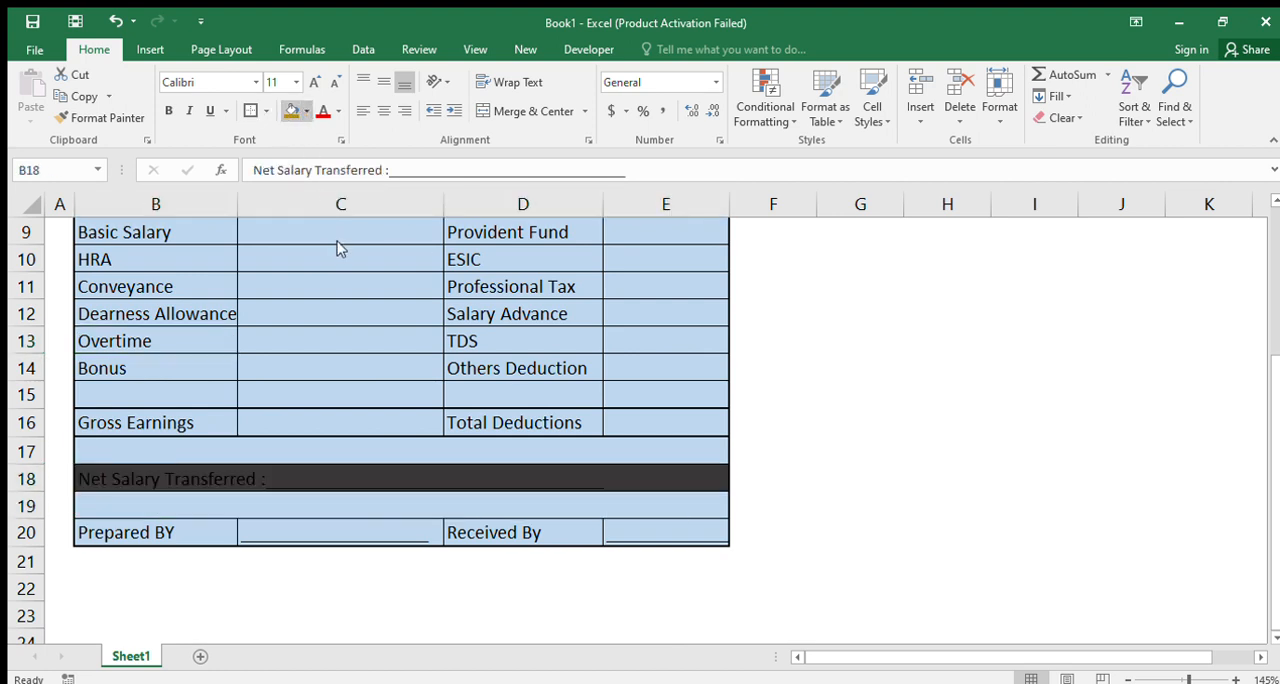
{"action": "key", "text": "ctrl+z"}
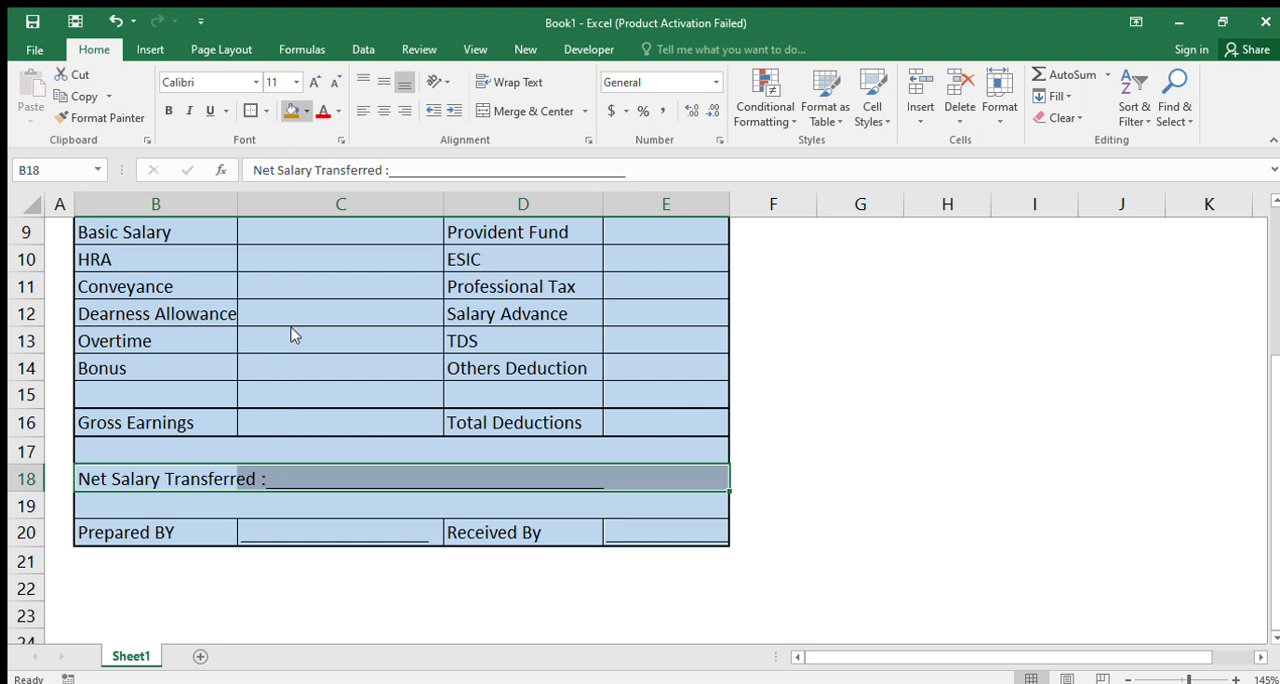
{"action": "key", "text": "ctrl+y"}
Fill the signature row B20:E20, holding Prepared BY and Received By, with bright blue
{"action": "left_click_drag", "start_coordinate": [147, 531], "coordinate": [650, 532]}
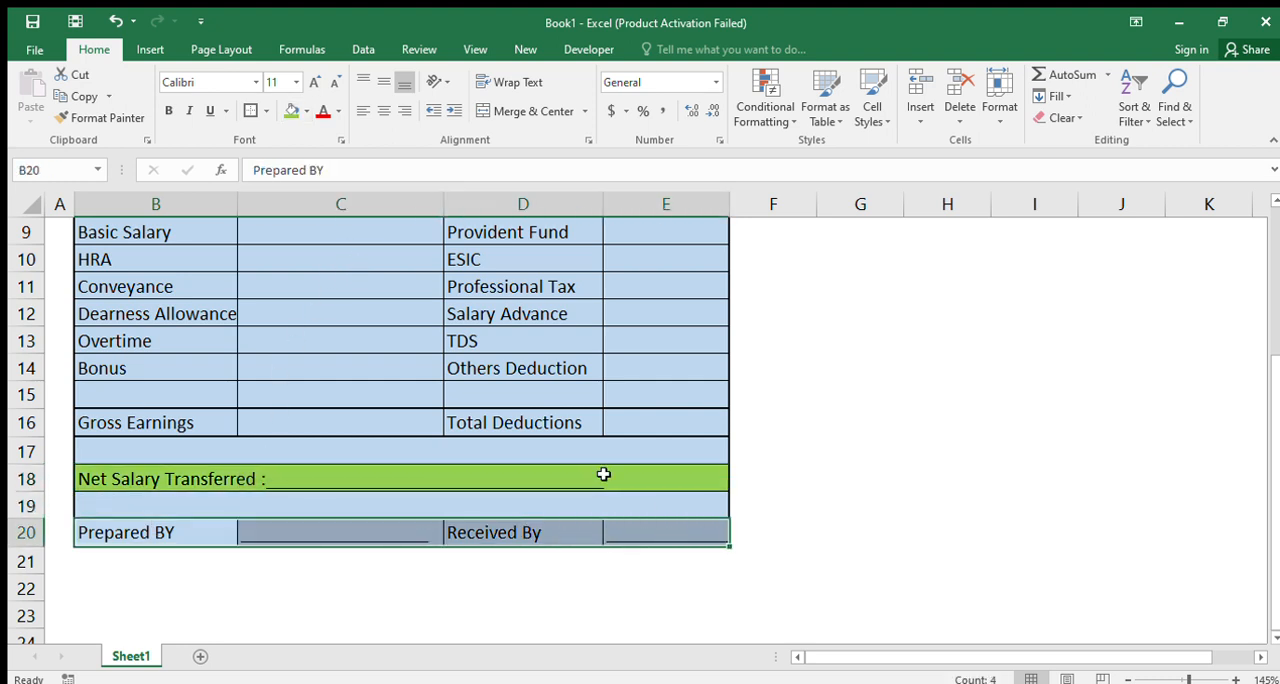
{"action": "left_click", "coordinate": [292, 111]}
{"action": "left_click", "coordinate": [337, 403]}
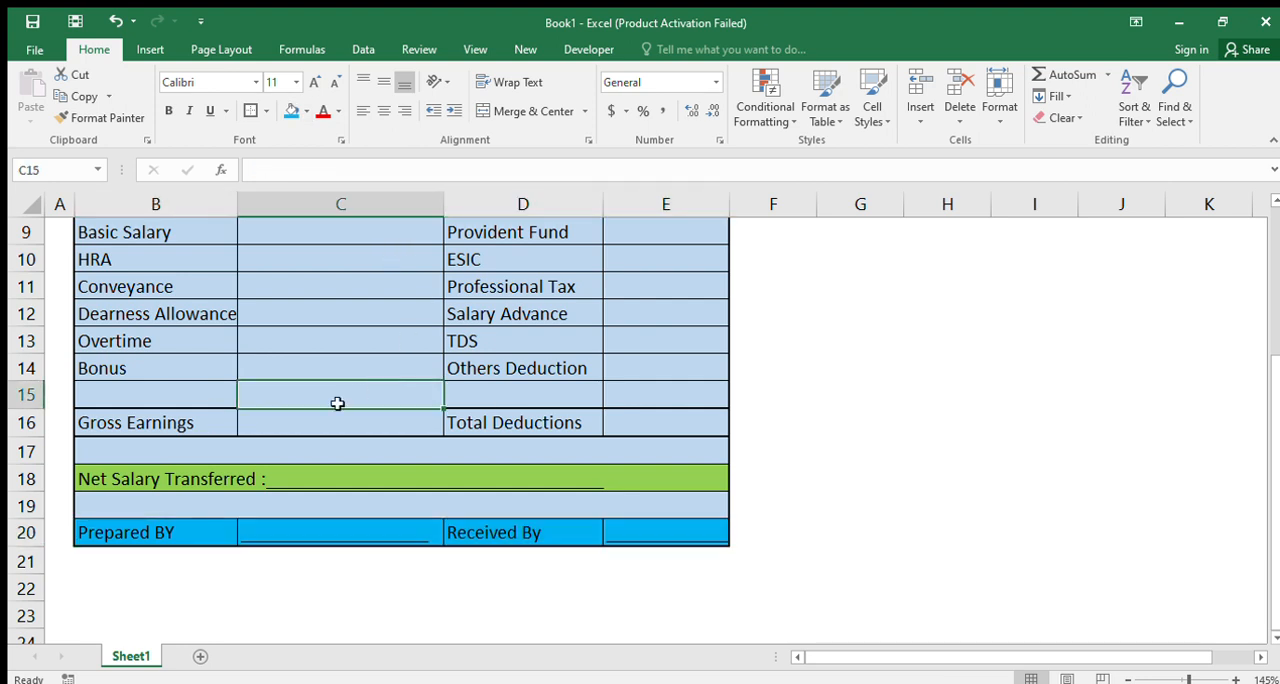
Fill the totals row B16:E16, holding Gross Earnings and Total Deductions, with dark orange
{"action": "left_click_drag", "start_coordinate": [177, 414], "coordinate": [649, 432]}
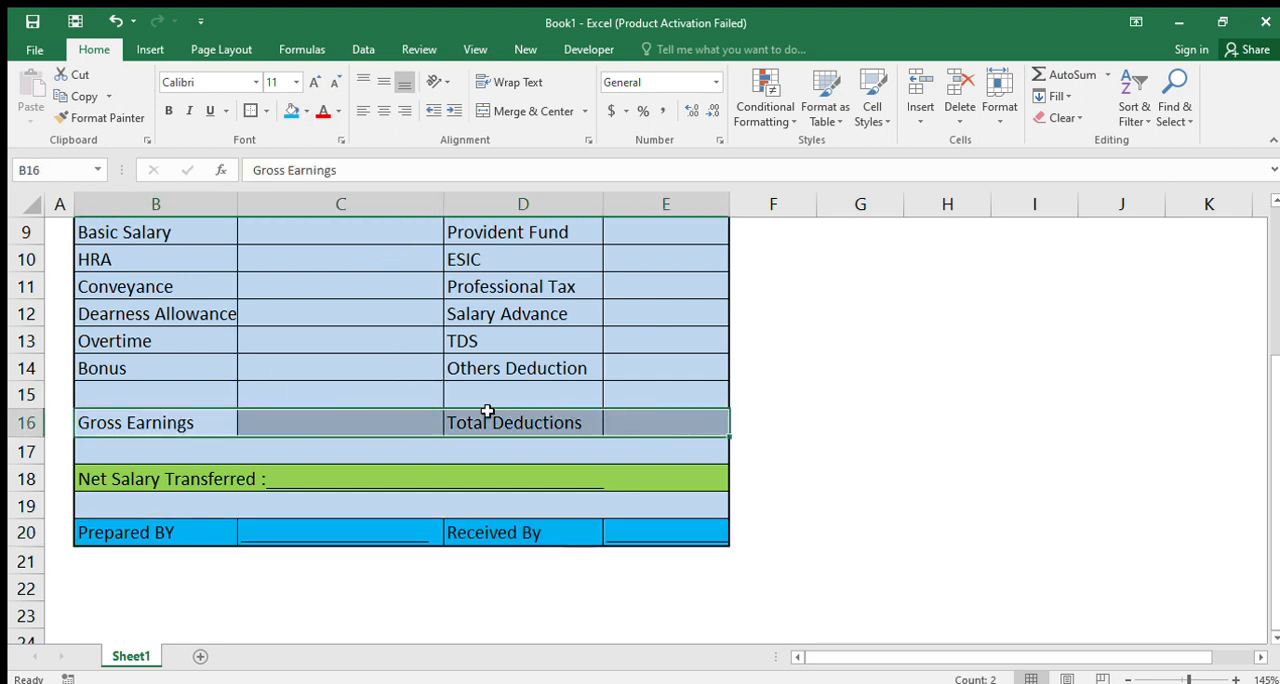
{"action": "left_click", "coordinate": [306, 111]}
{"action": "left_click", "coordinate": [370, 203]}
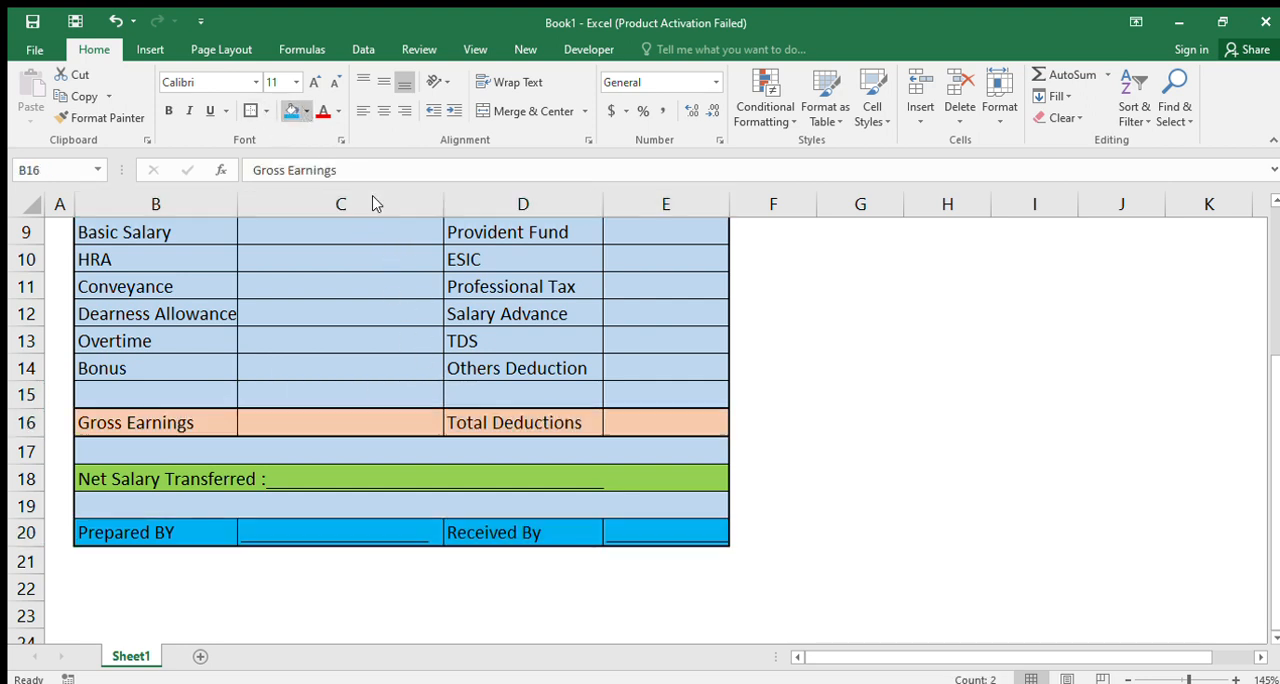
{"action": "left_click", "coordinate": [366, 202]}
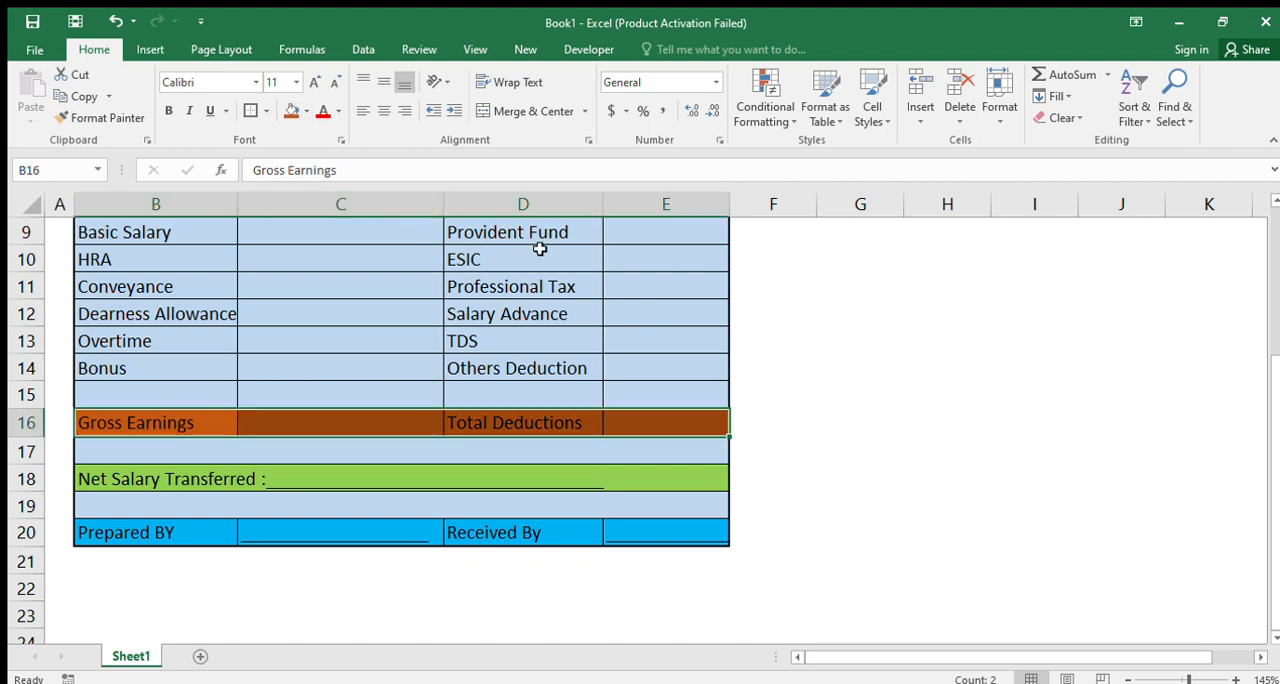
Review the whole salary slip at a smaller zoom and widen column B slightly to fit the Dearness Allowance label
{"action": "scroll", "coordinate": [535, 302], "scroll_direction": "up", "scroll_amount": 3}
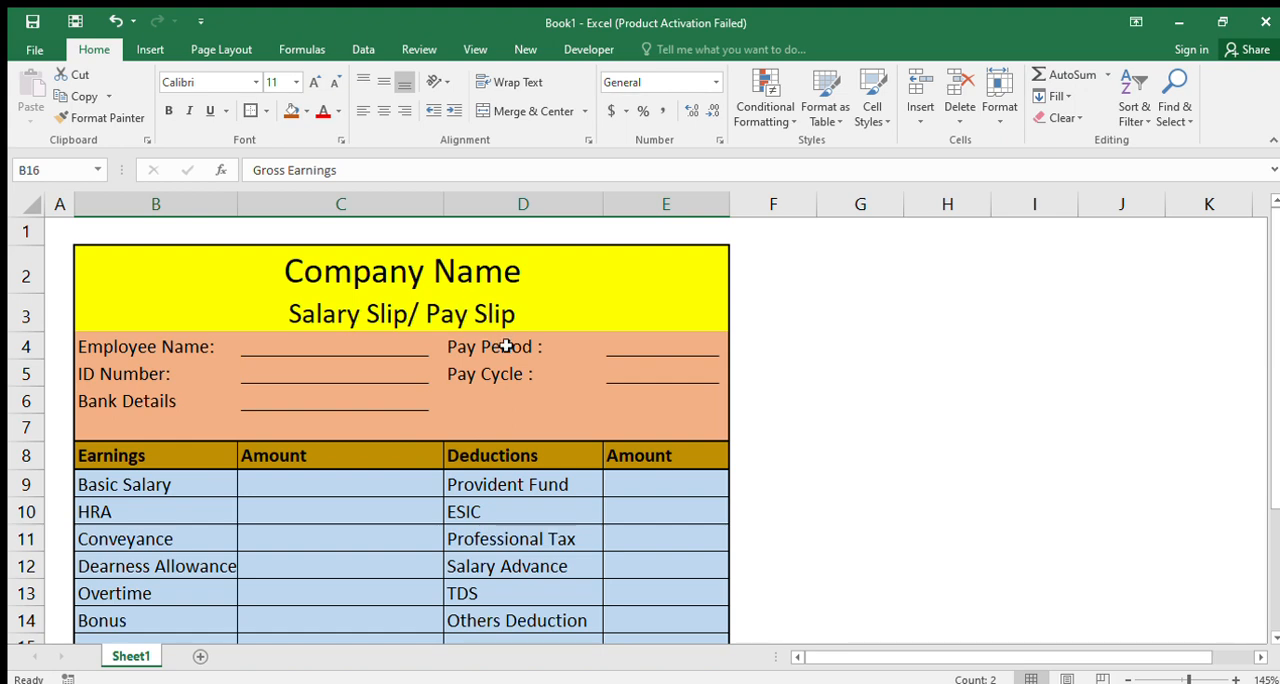
{"action": "scroll", "coordinate": [506, 346], "scroll_direction": "down", "scroll_amount": 3}
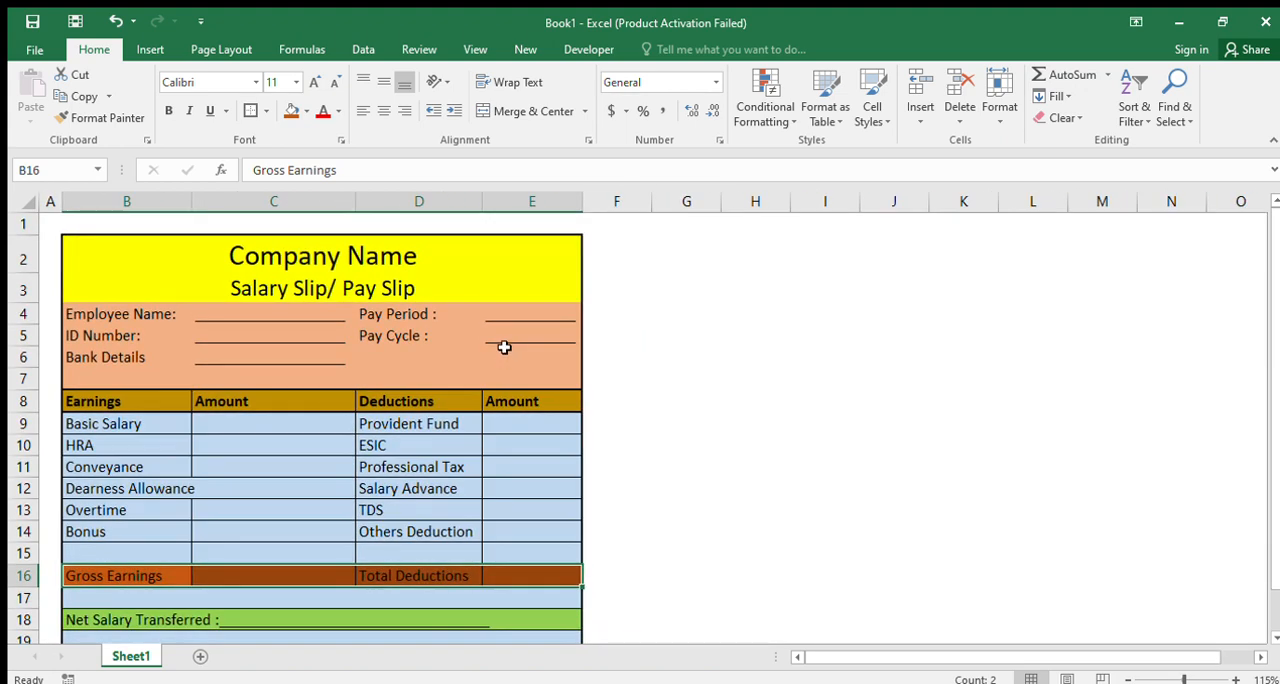
{"action": "scroll", "coordinate": [505, 348], "scroll_direction": "down", "scroll_amount": 3}
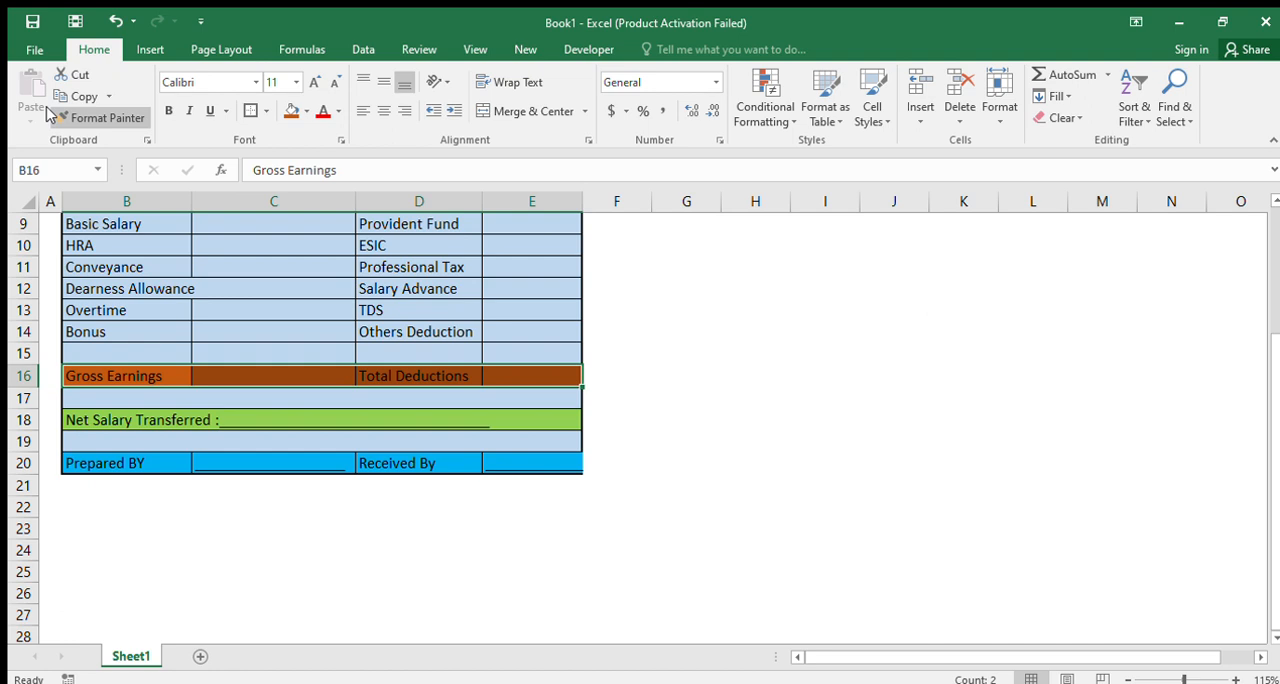
{"action": "left_click", "coordinate": [470, 356]}
{"action": "scroll", "coordinate": [482, 380], "scroll_direction": "up", "scroll_amount": 3}
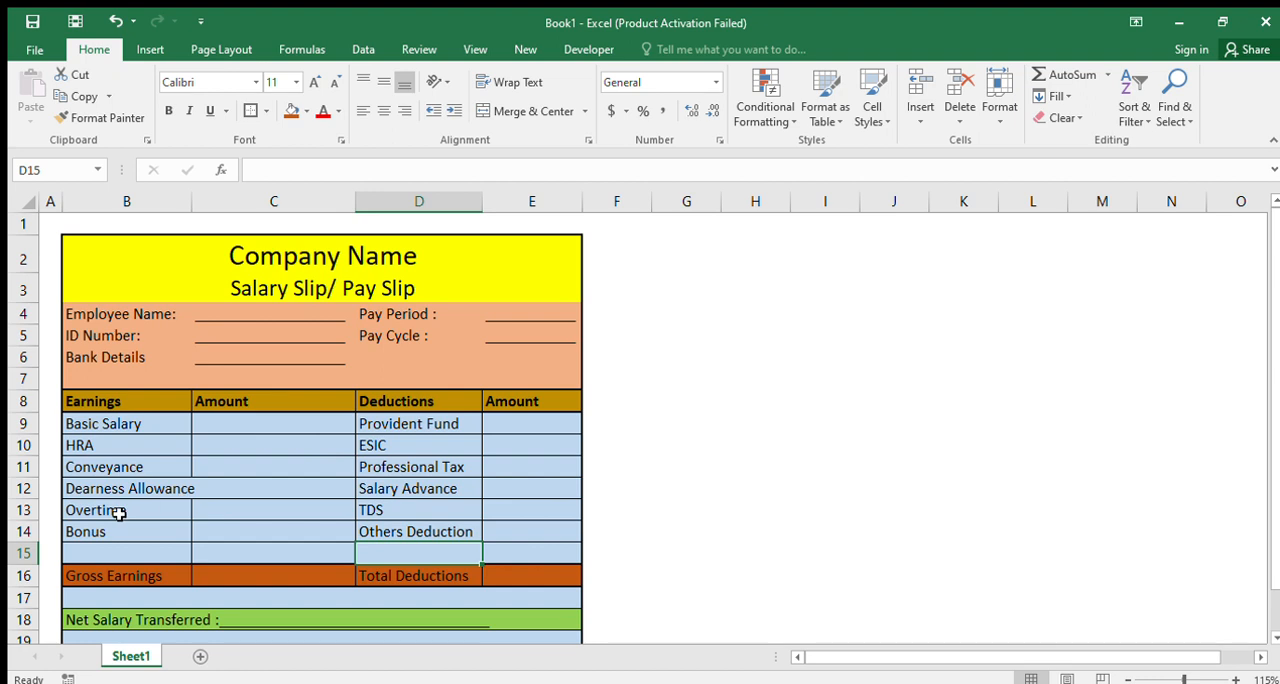
{"action": "left_click", "coordinate": [133, 490]}
{"action": "left_click_drag", "start_coordinate": [193, 195], "coordinate": [205, 195]}
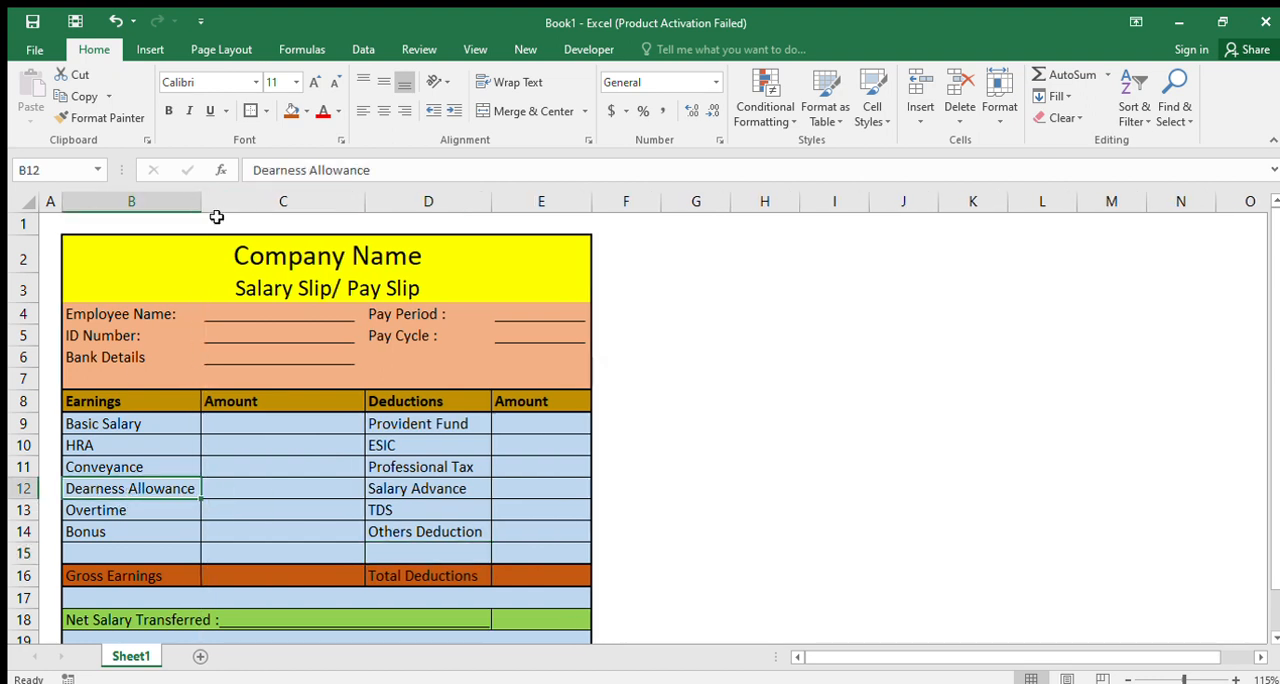